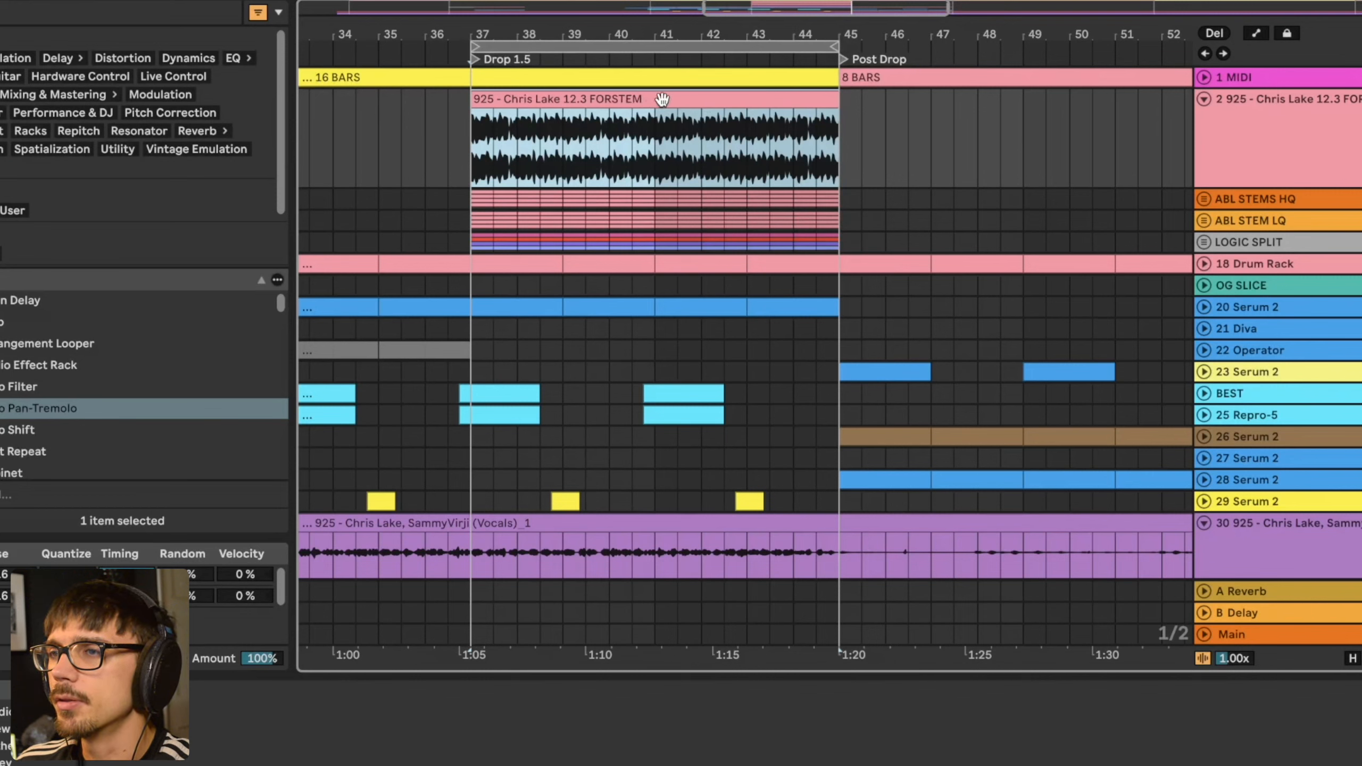
- Try separating the stems of the "925 - Chris Lake 12.3 FORSTEM" clip to new audio tracks
right_click(661, 100)
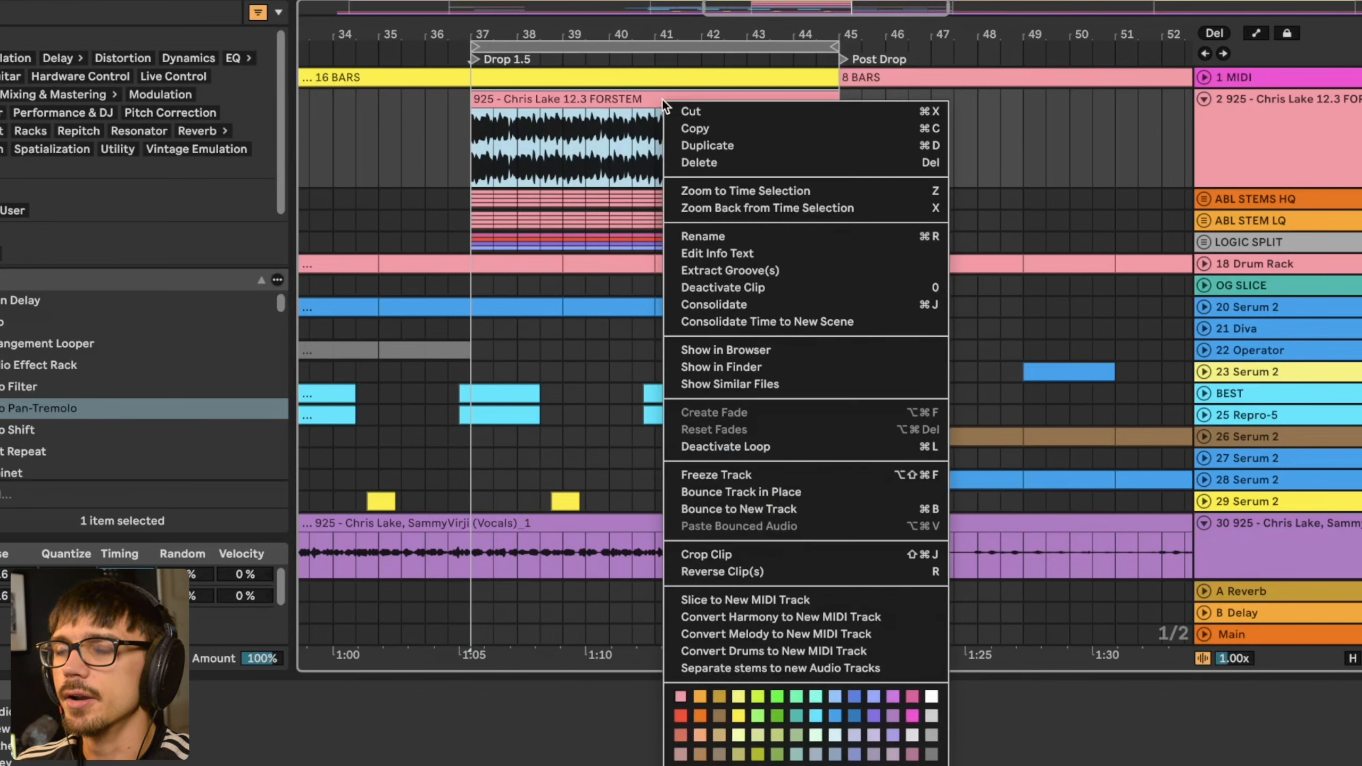
click(754, 667)
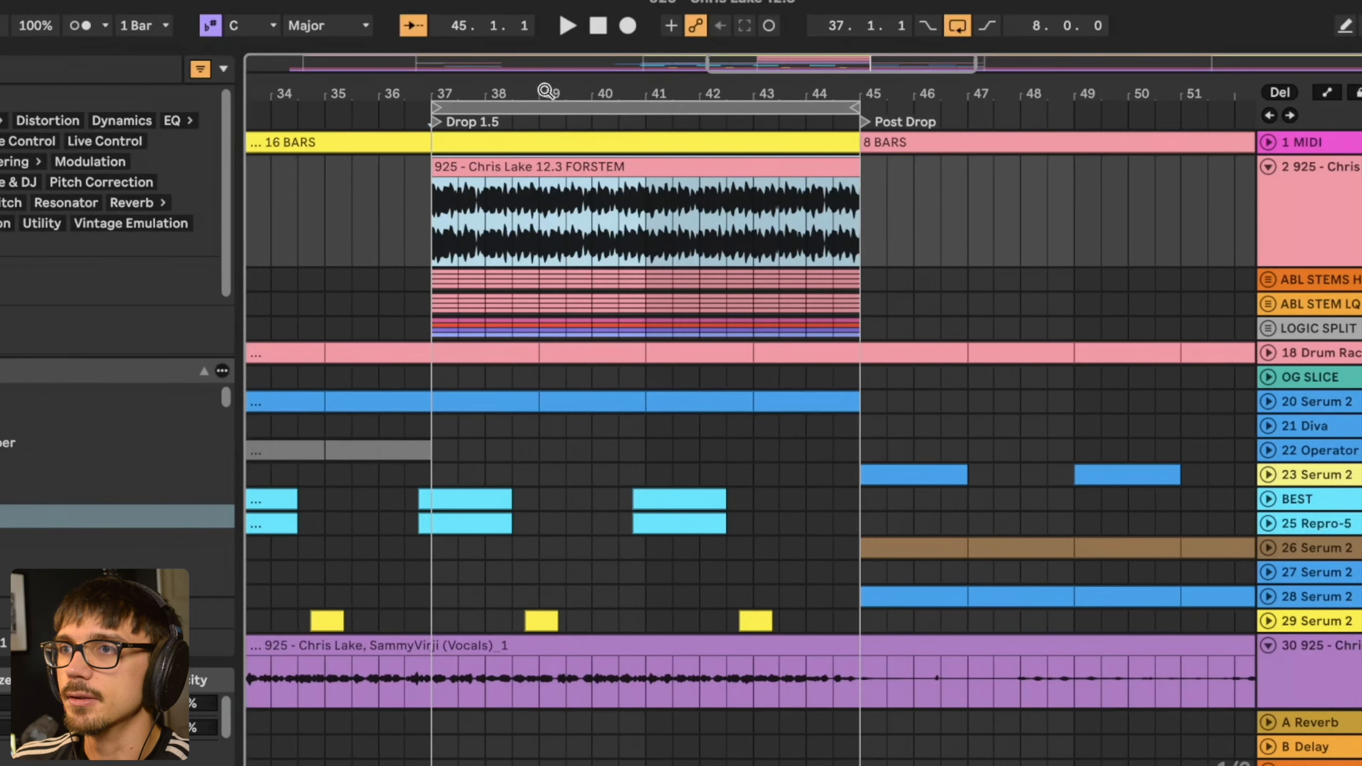
- Solo the original "925 - Chris Lake 12.3 FORSTEM" track and play it through the Drop 1.5 section
drag(544, 90, 545, 105)
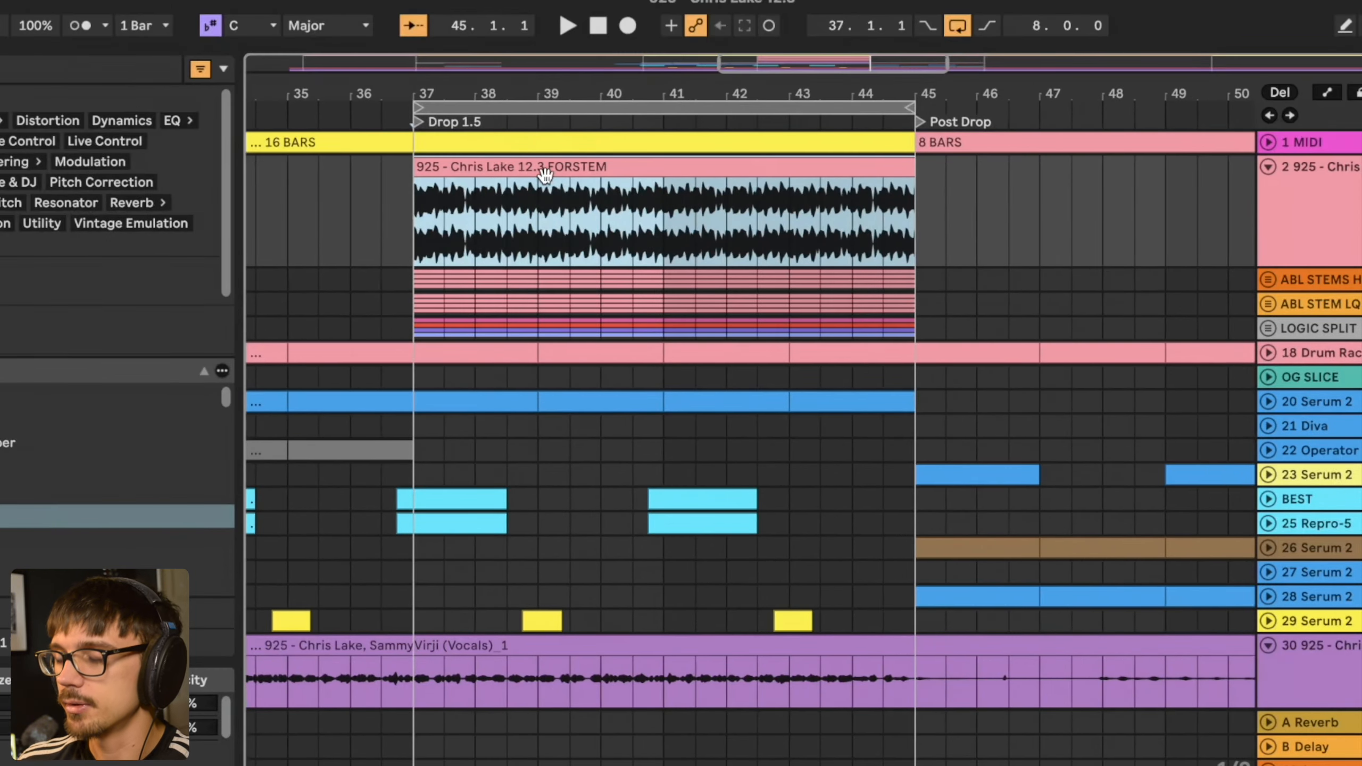
key(space)
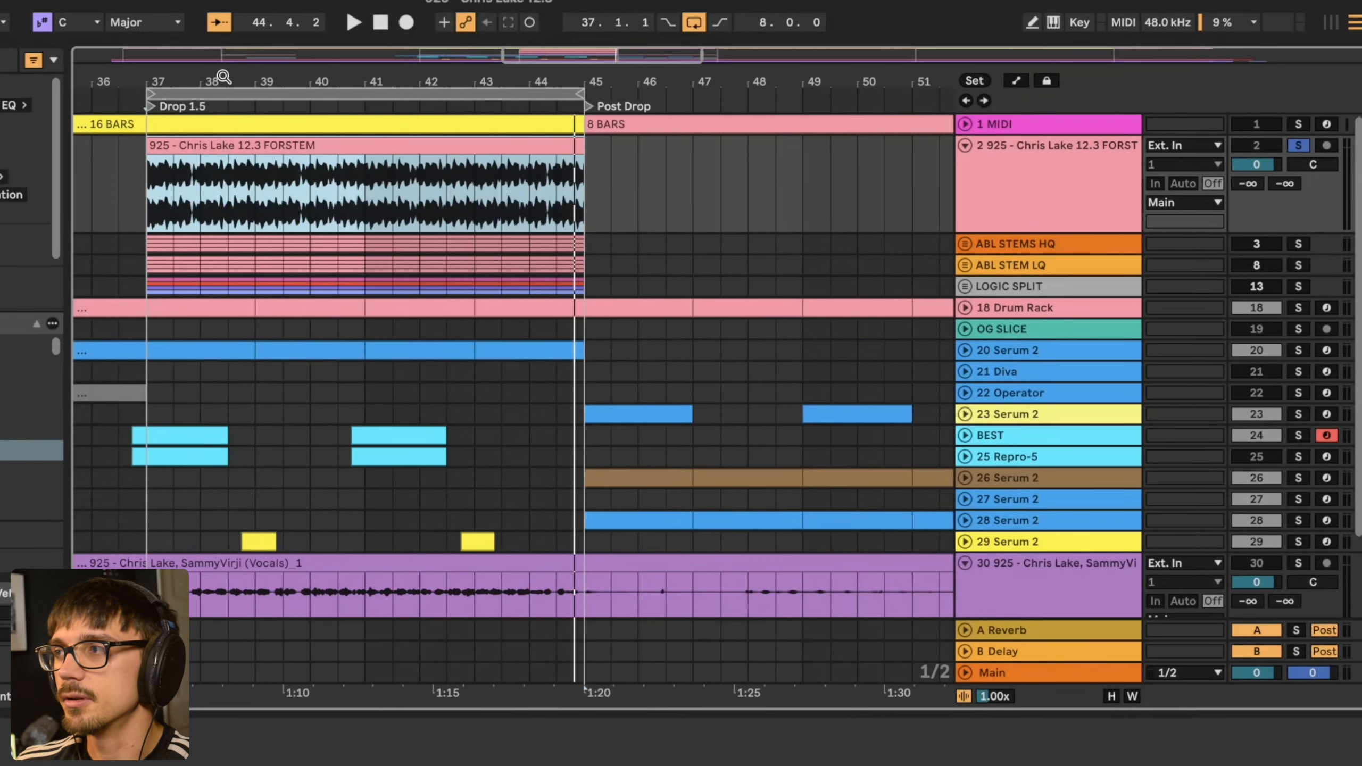
- Expand the ABL STEM LQ group and unfold its DRUMS, BASS, OTHER and VOCALS tracks to show their waveforms
click(965, 243)
scroll(960, 301, down, 2)
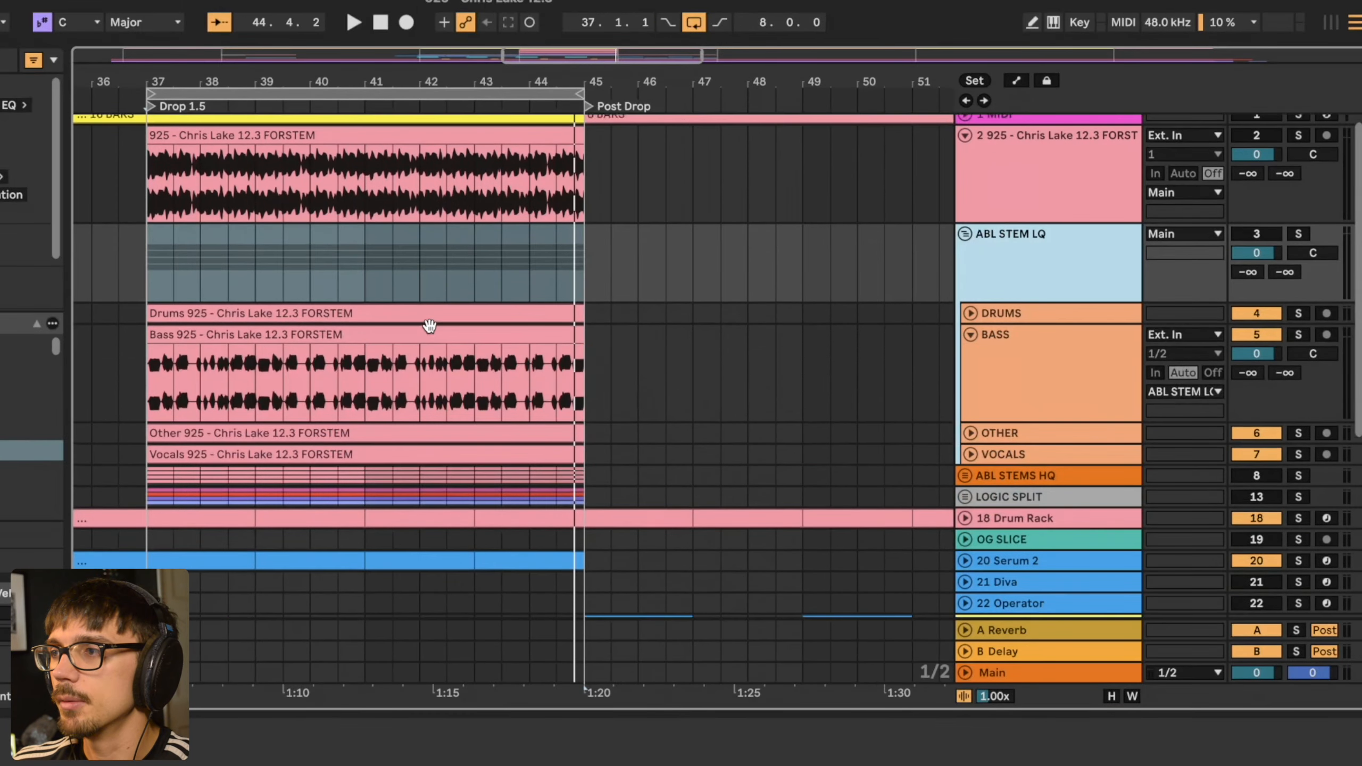
click(984, 287)
click(970, 267)
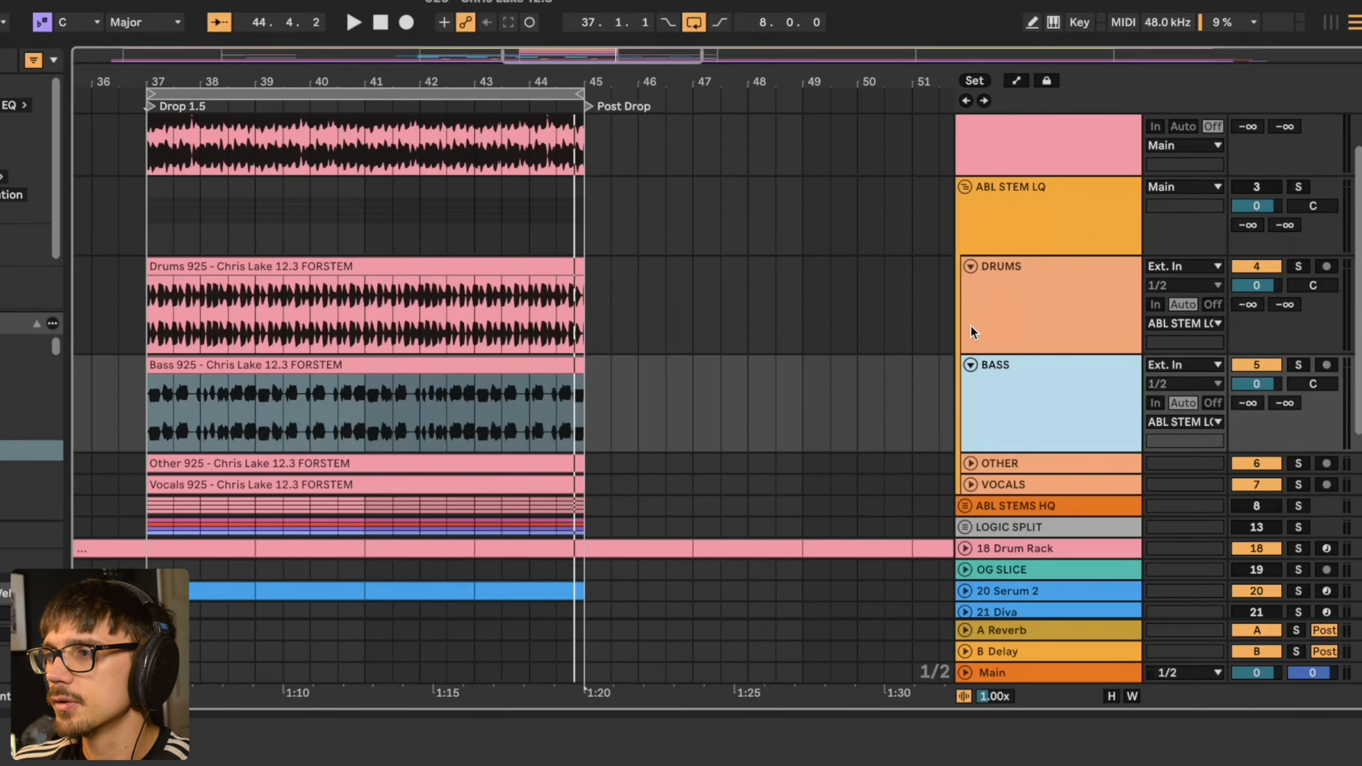
click(970, 464)
click(970, 562)
scroll(927, 465, down, 4)
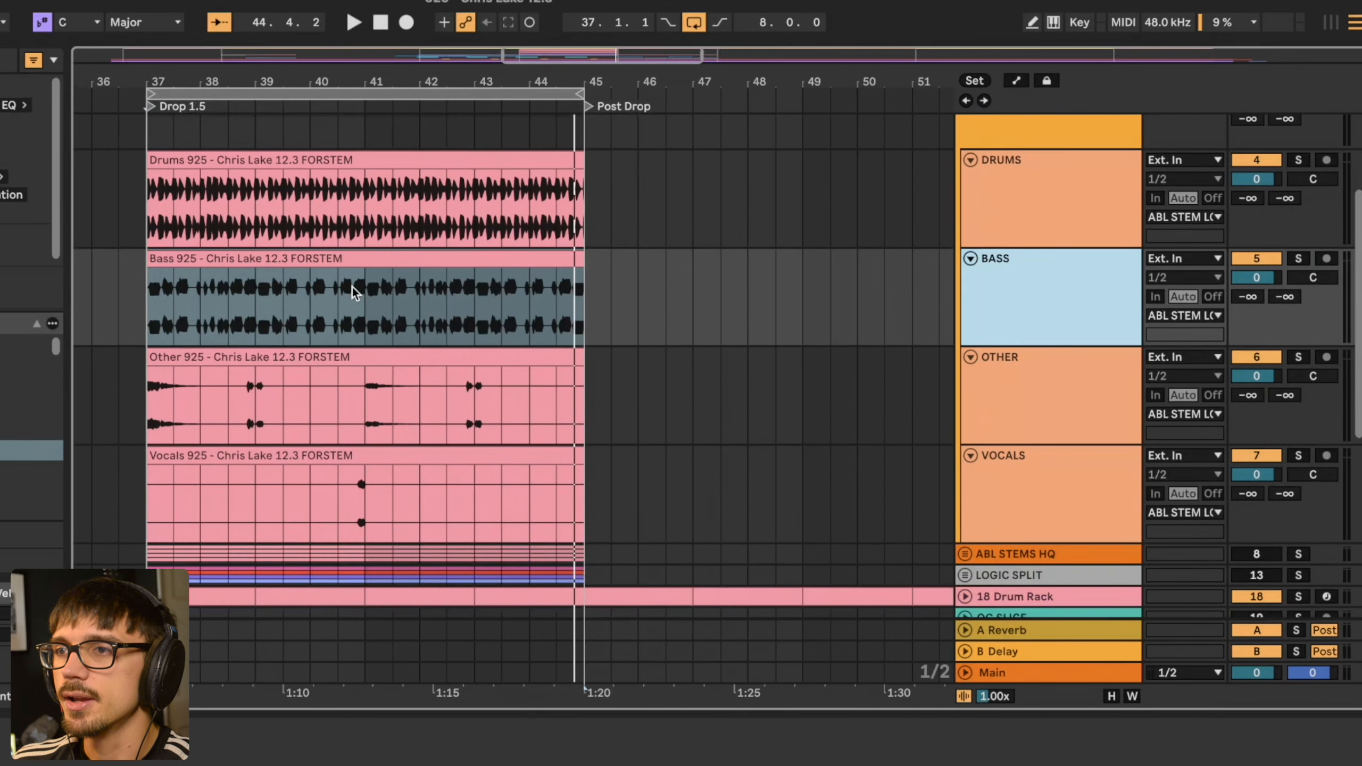
- Solo the DRUMS stem in the ABL STEM LQ group and play it from bar 37
click(351, 263)
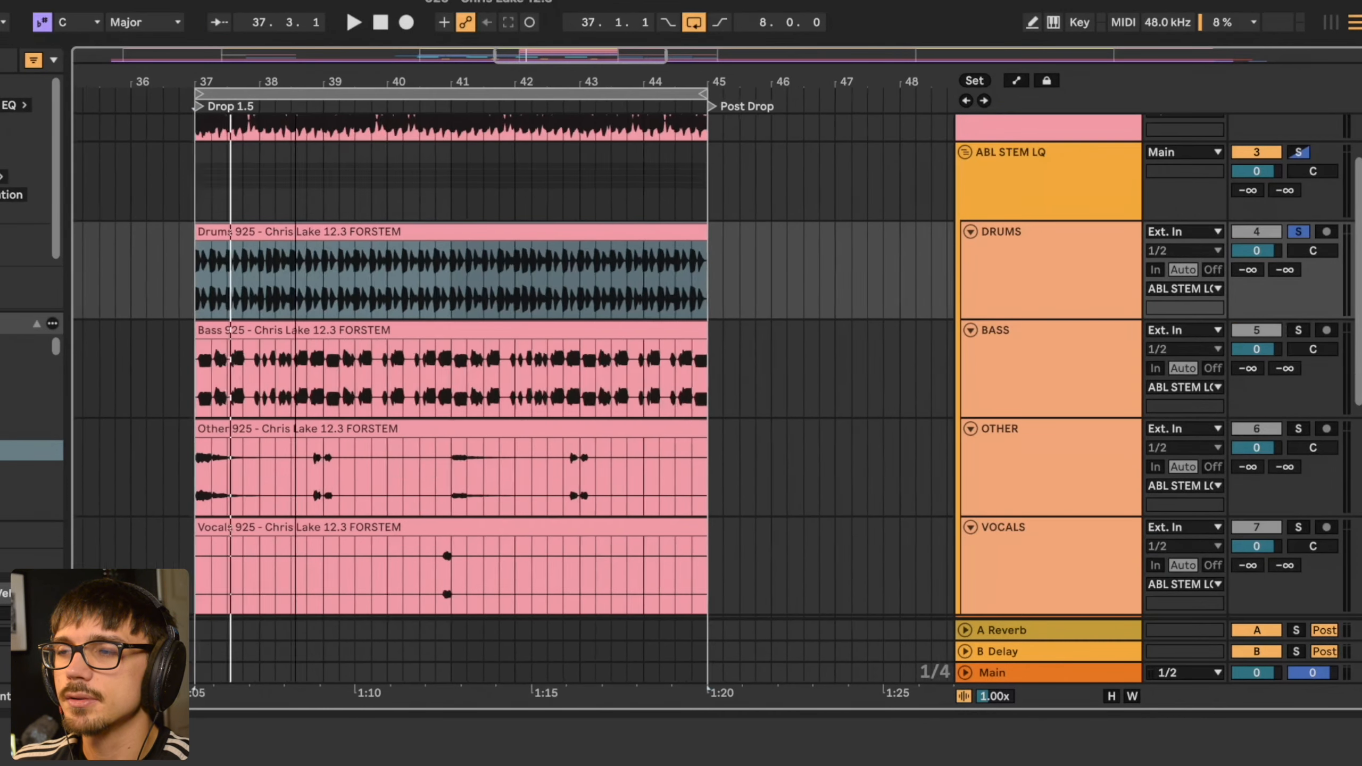
drag(312, 79, 312, 83)
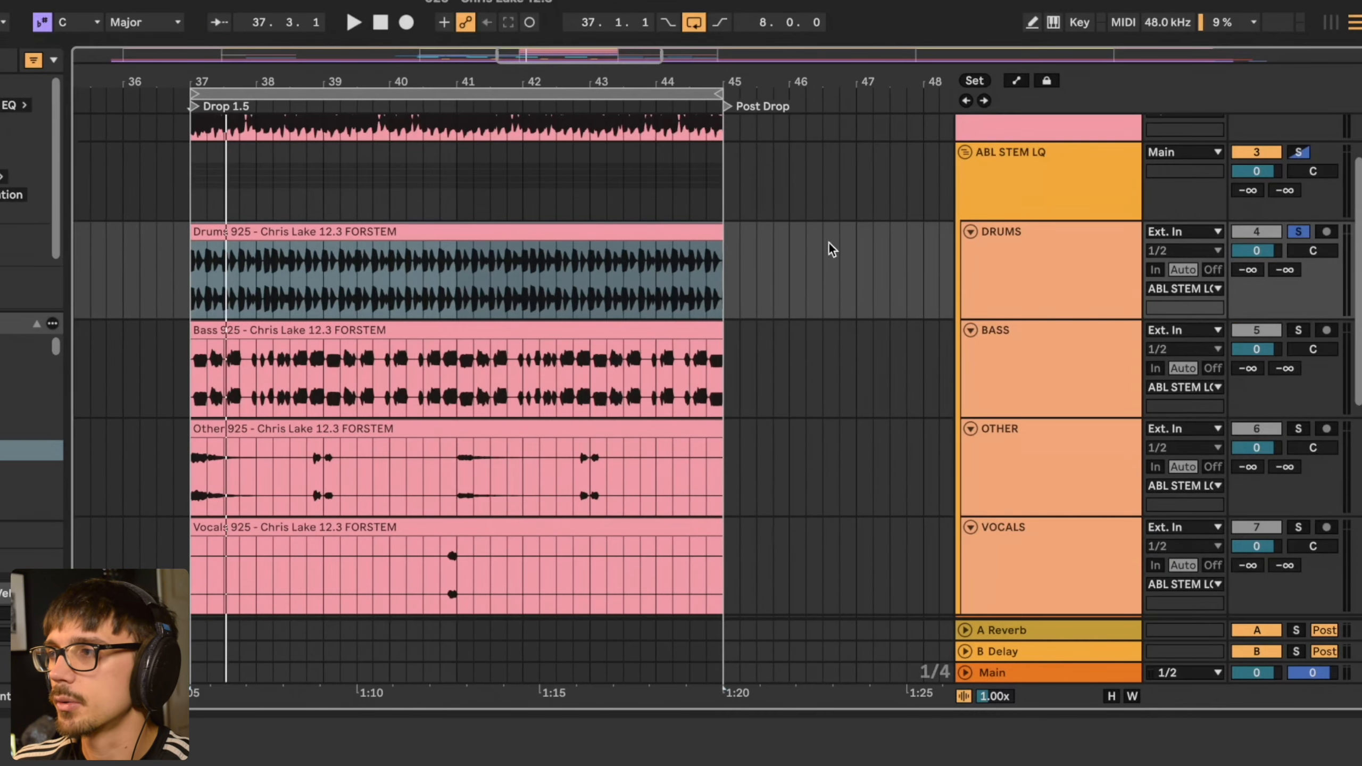
click(1055, 276)
key(space)
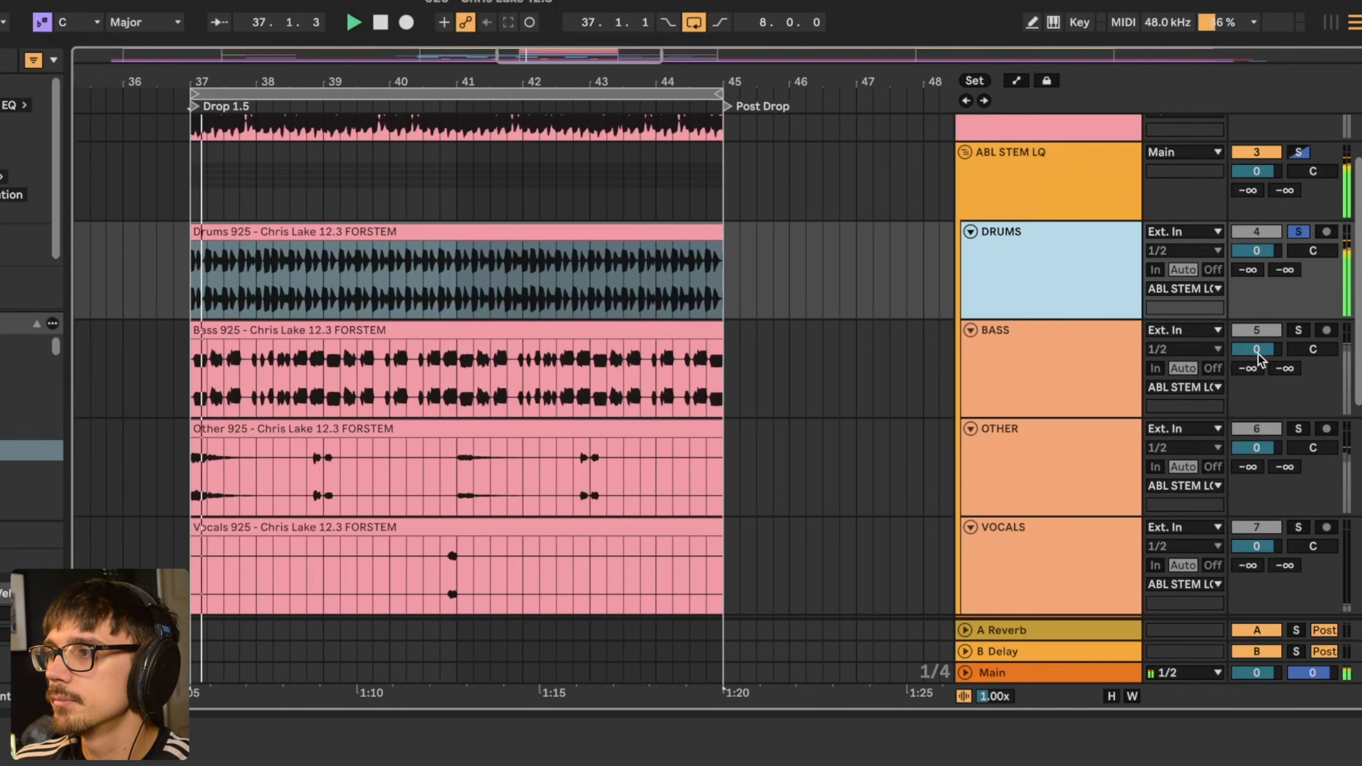
- Switch the solo to the BASS stem in the ABL STEM LQ group and listen to it
click(1301, 333)
scroll(1147, 375, down, 6)
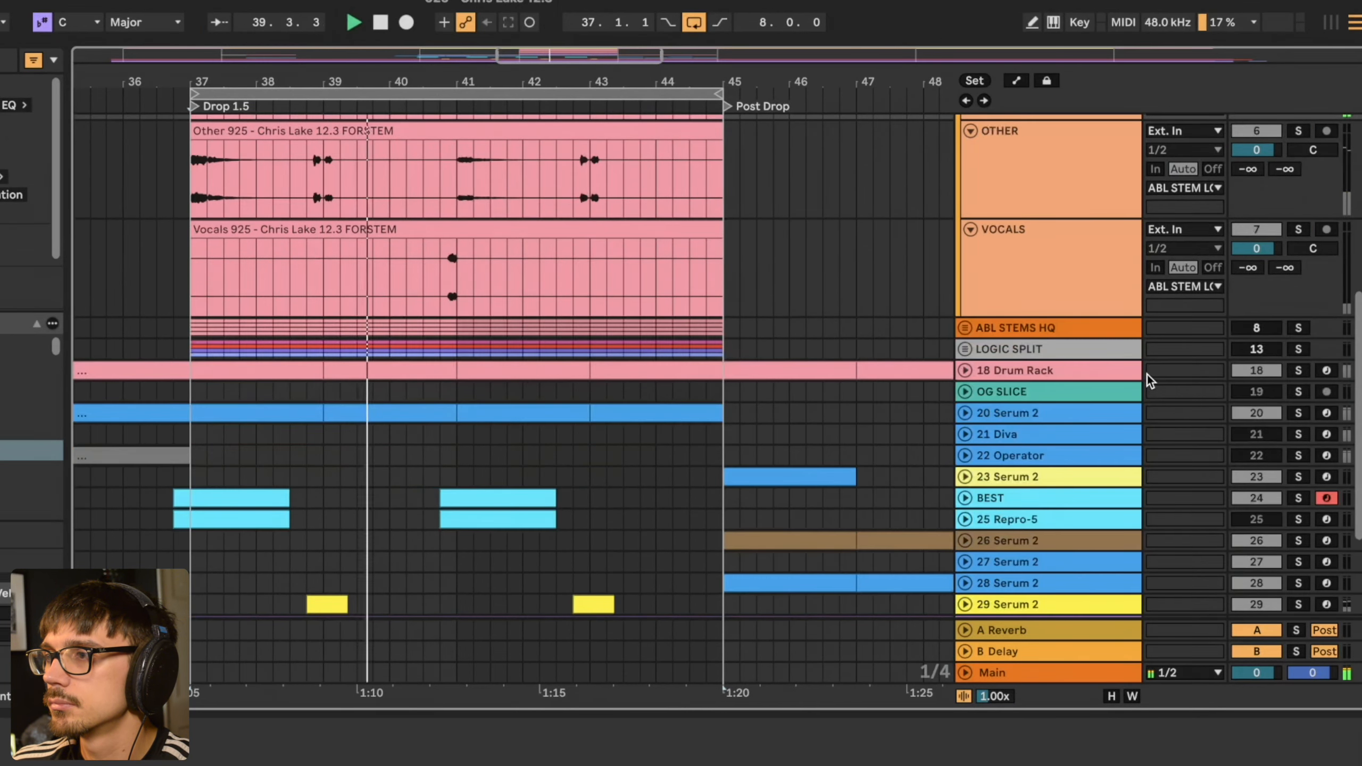
scroll(1147, 375, up, 4)
scroll(1147, 375, up, 1)
- Switch the solo to the OTHER stem in the ABL STEM LQ group and restart playback from bar 37
click(1095, 365)
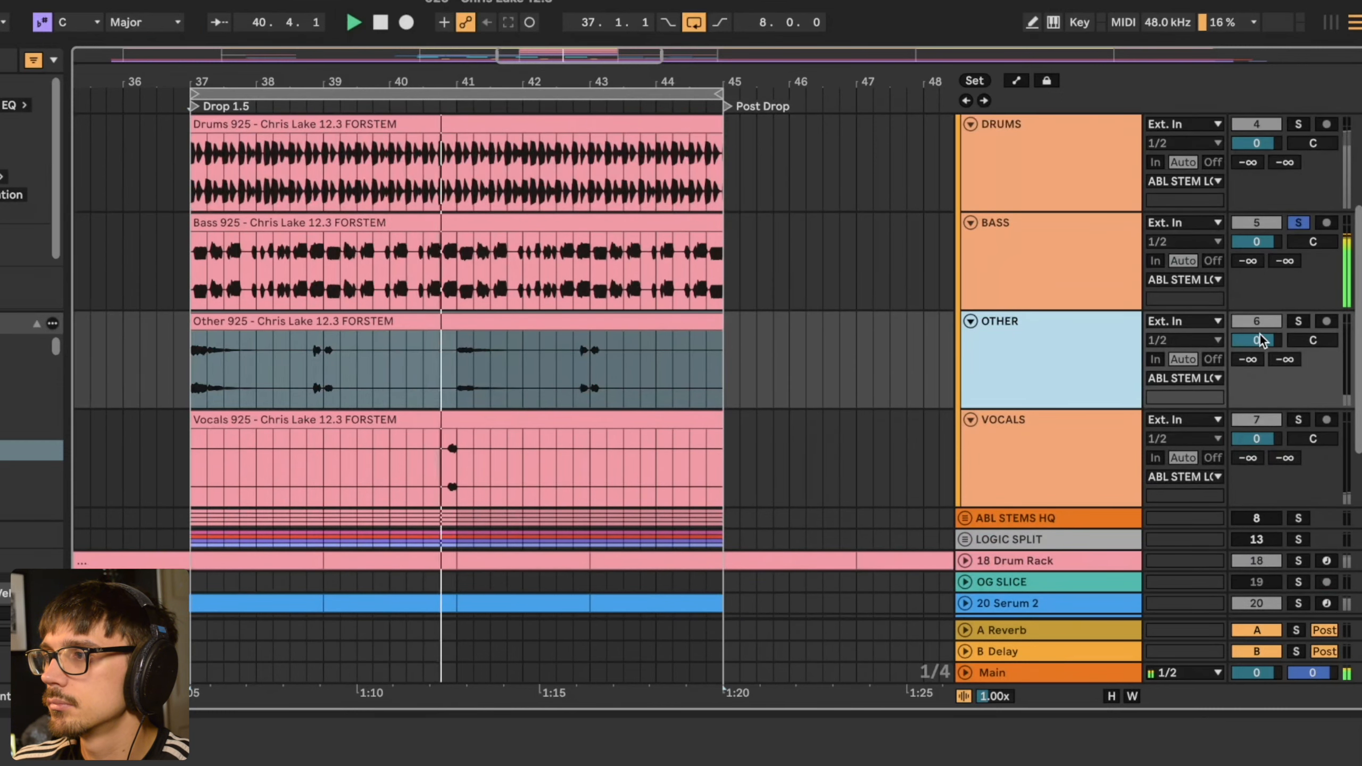
click(1301, 322)
key(space)
key(space)
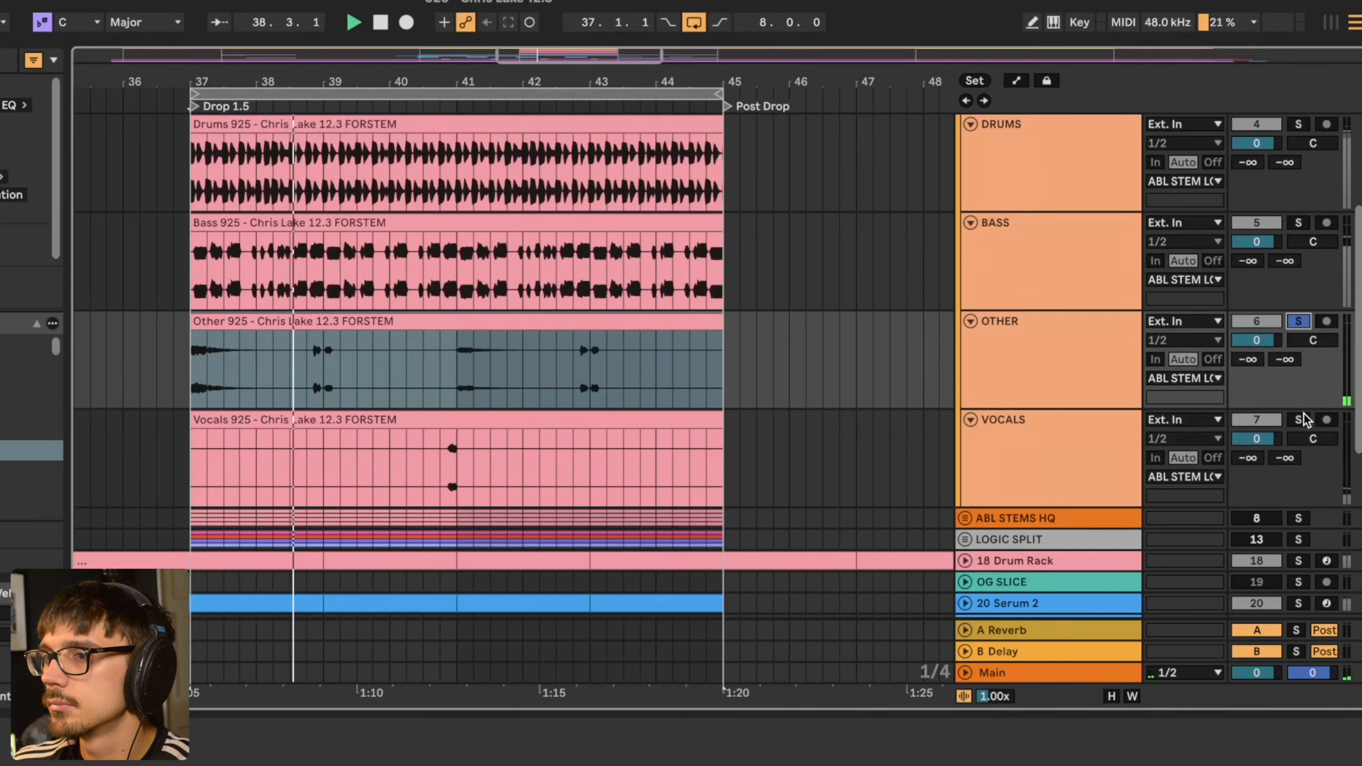
- Solo the VOCALS stem in the ABL STEM LQ group and play it from just before the sound near bar 41
click(437, 471)
key(space)
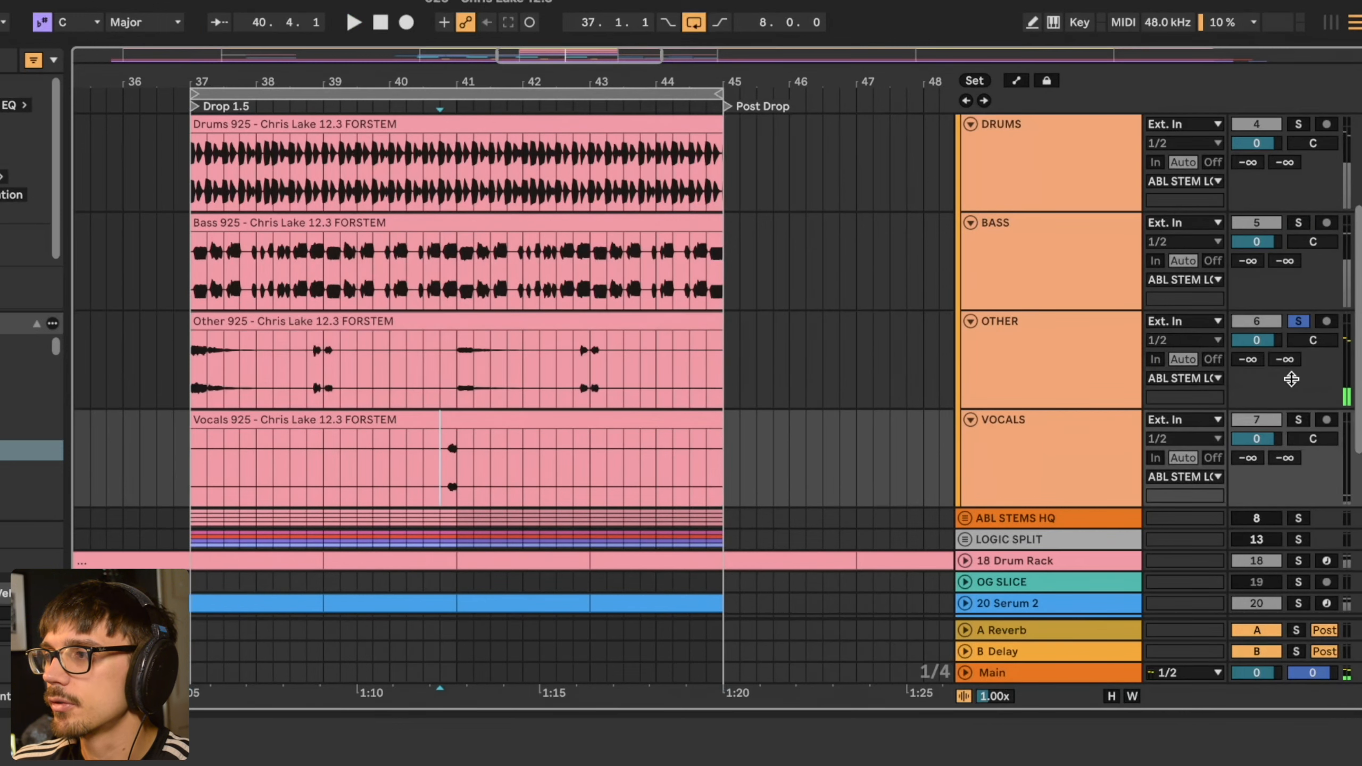
click(1298, 420)
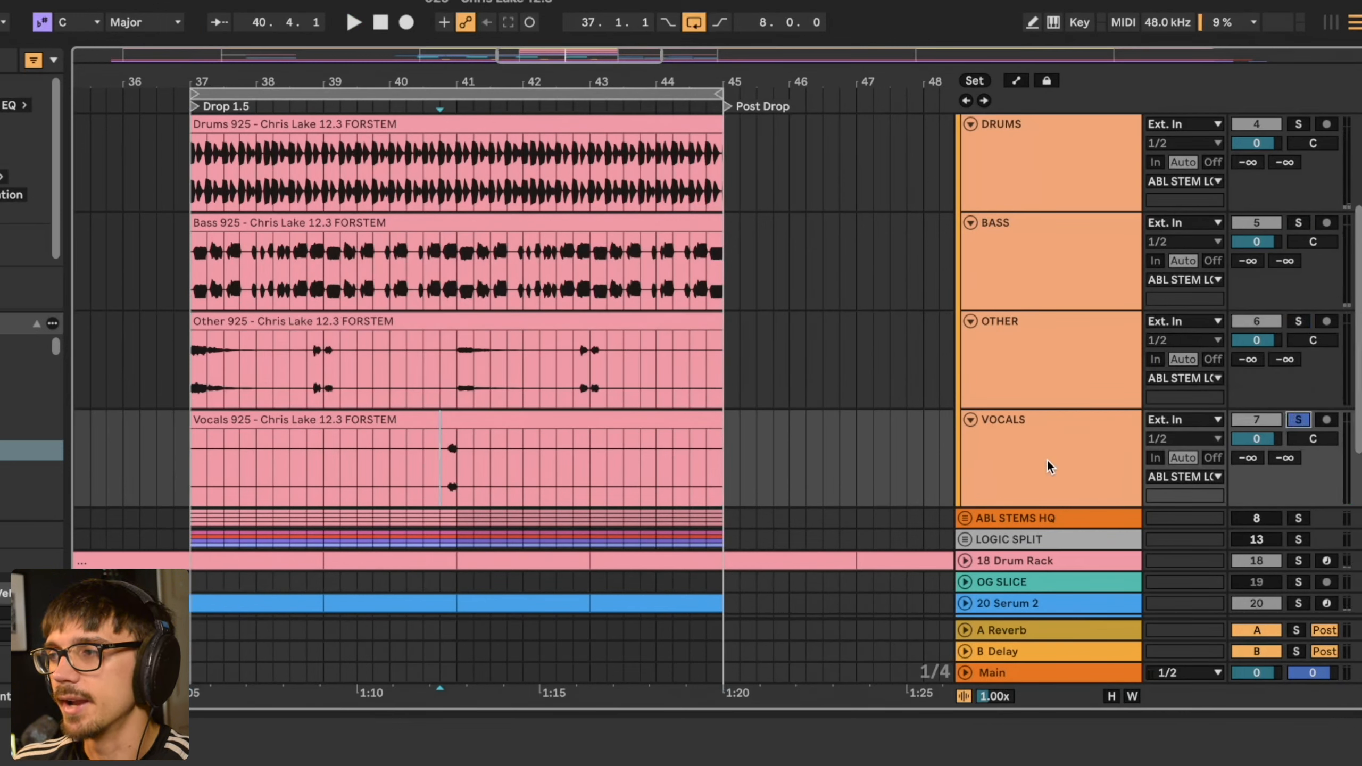
key(space)
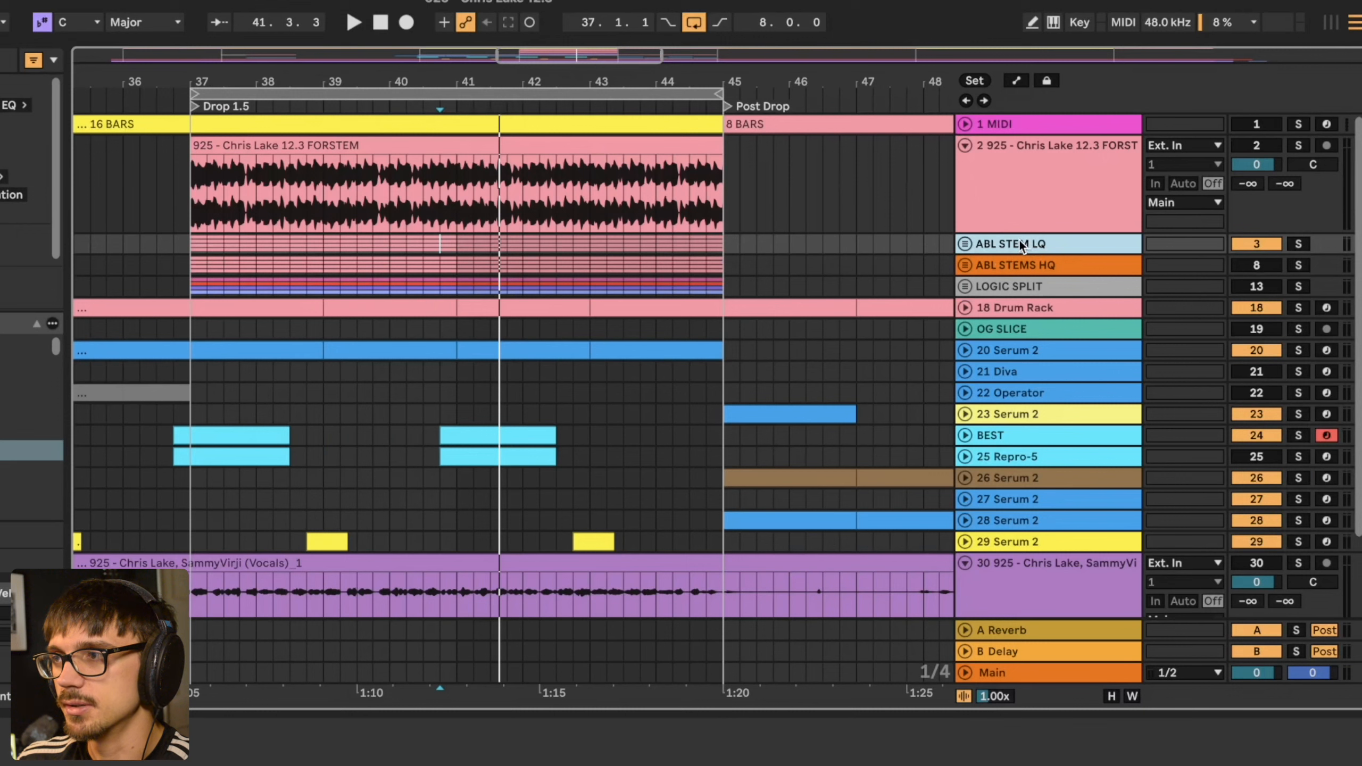
- Activate the ABL STEMS HQ and LOGIC SPLIT groups, deactivate ABL STEM LQ, and solo the two active groups together
click(1004, 264)
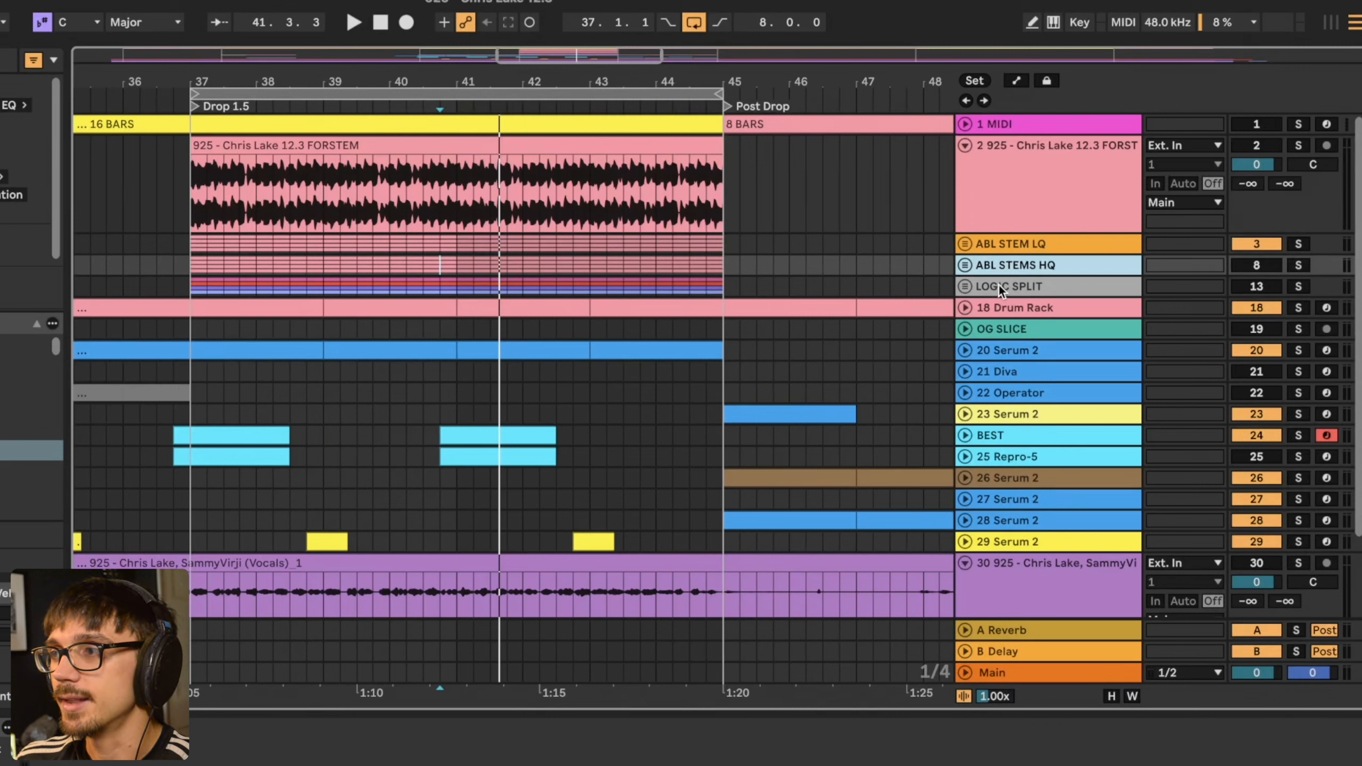
click(970, 284)
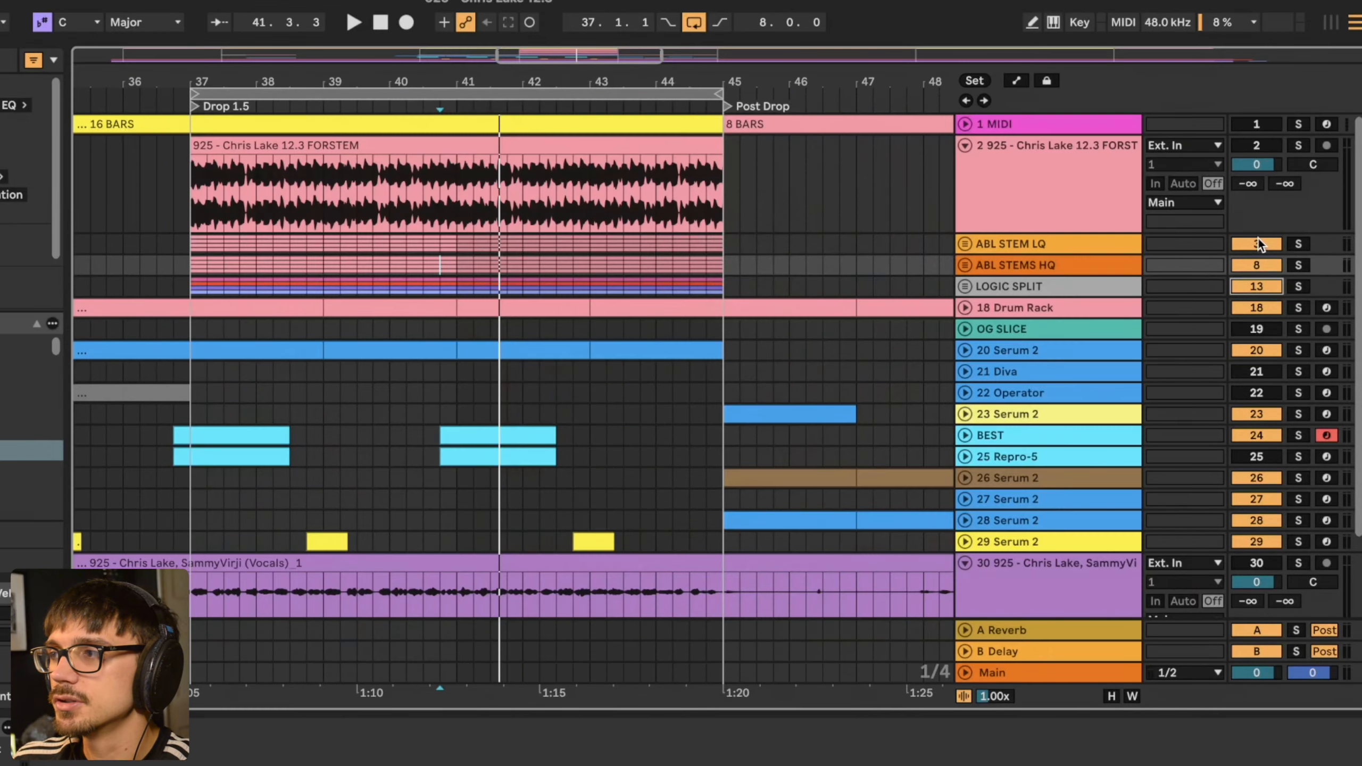
click(1257, 244)
click(1058, 266)
click(1298, 265)
super+click(1299, 286)
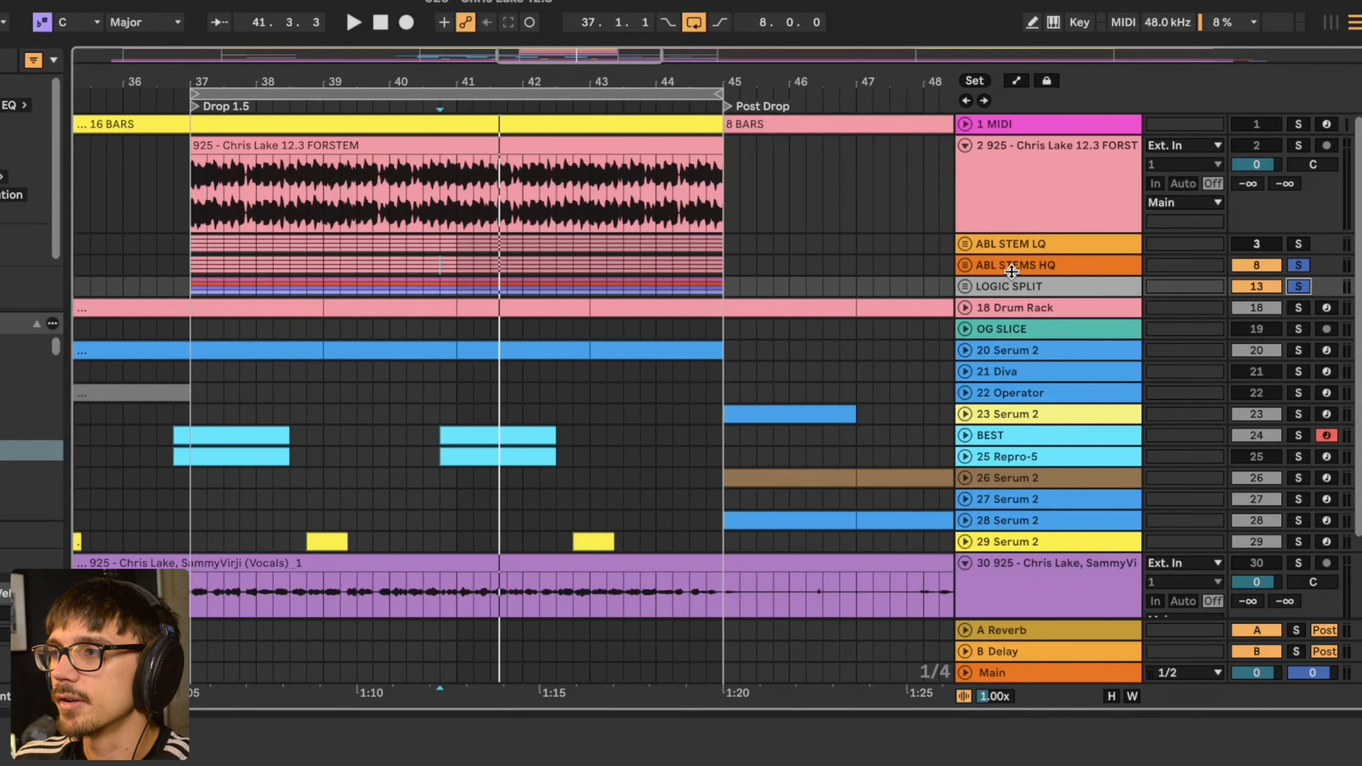
- Inspect the phase-inverting Utility device on the ABL STEMS HQ group and play it together with LOGIC SPLIT from bar 37
click(1012, 272)
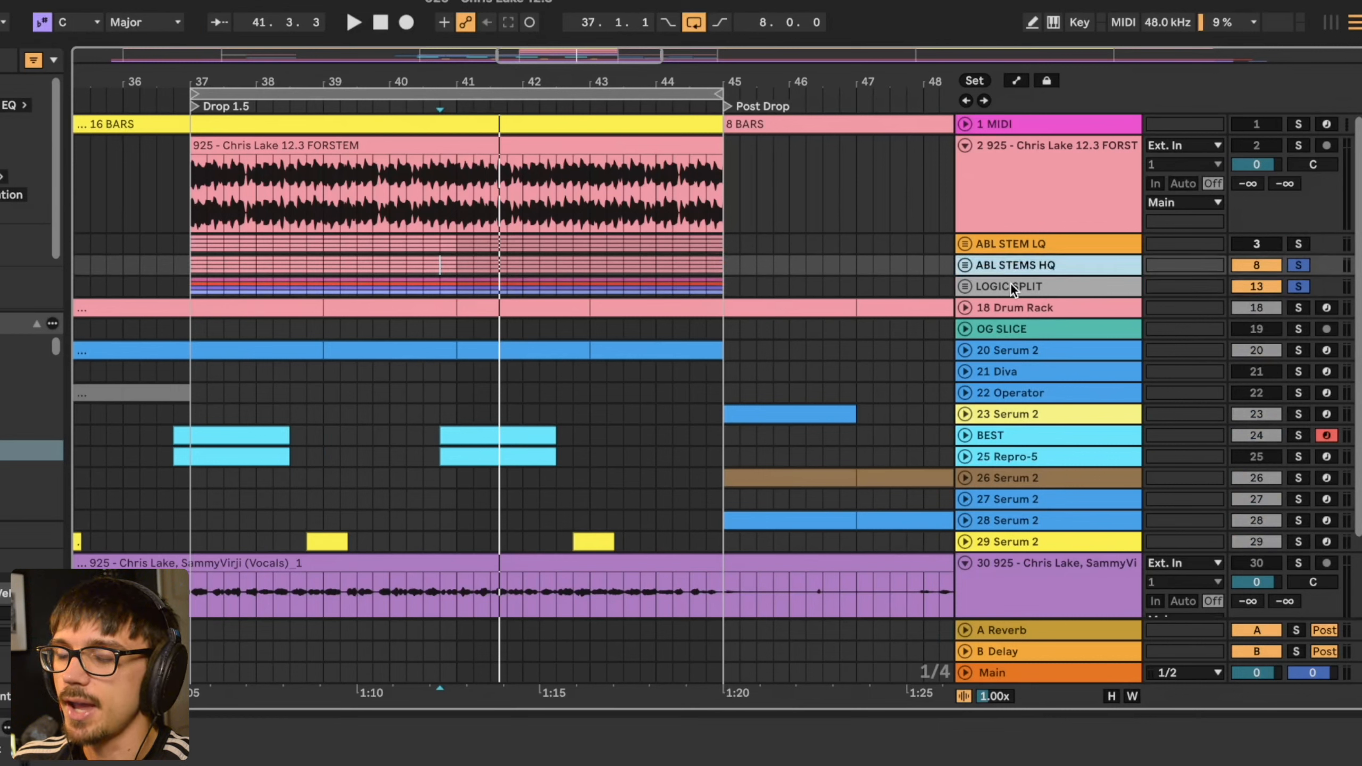
click(1011, 284)
click(1015, 266)
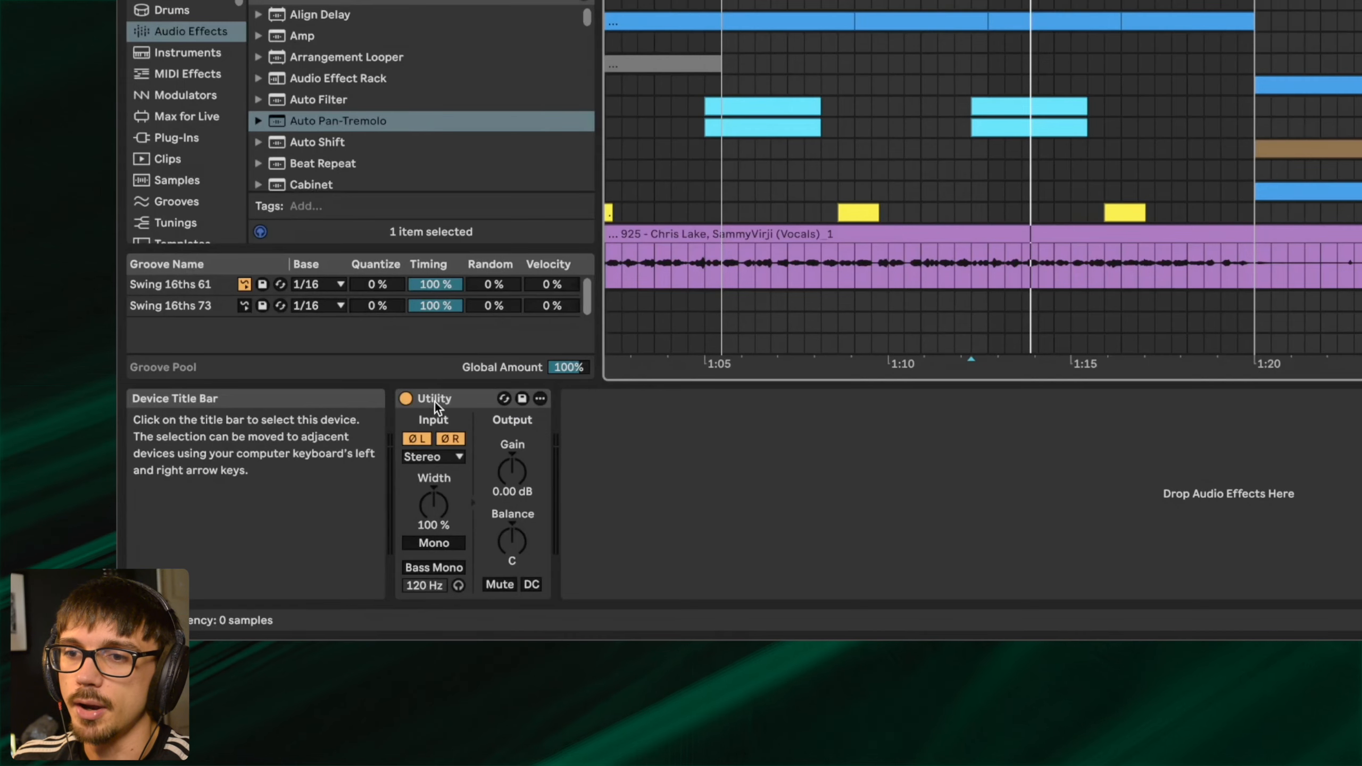
click(434, 400)
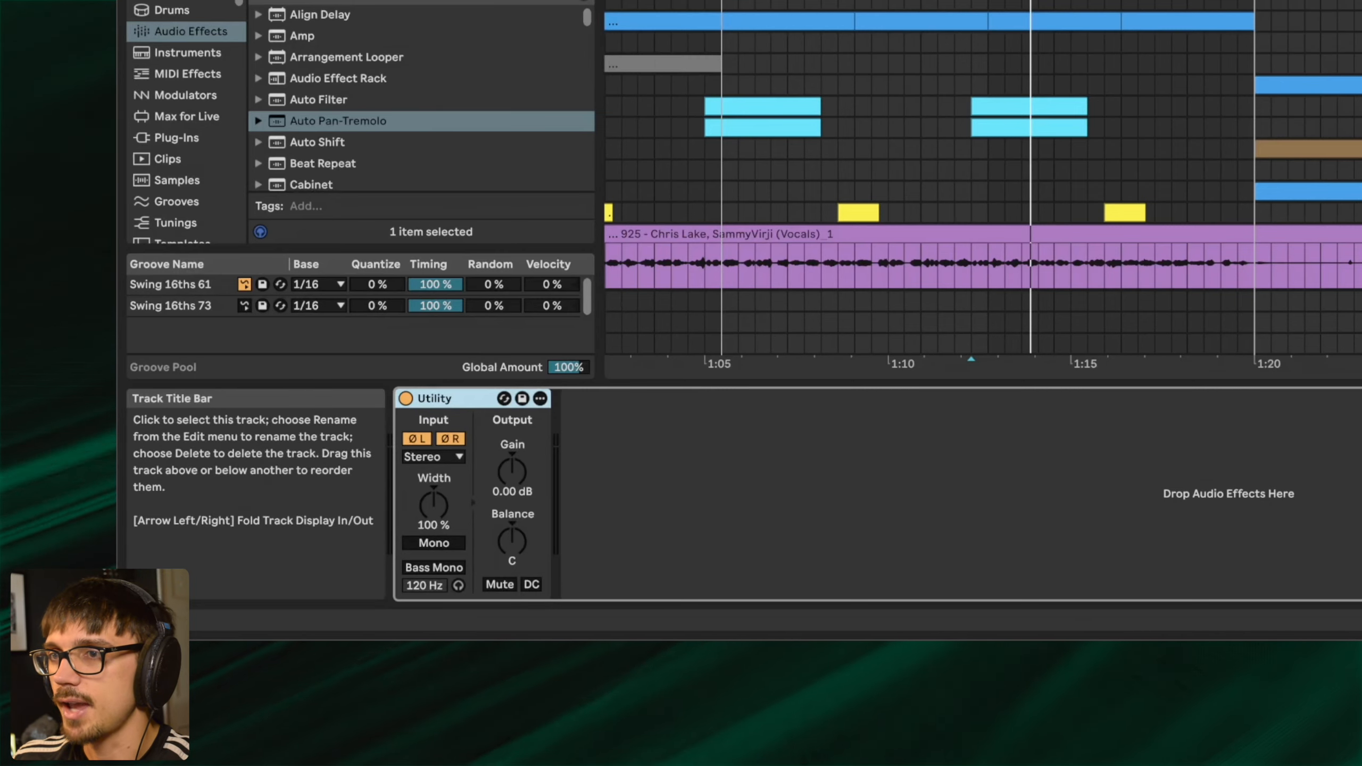
click(722, 2)
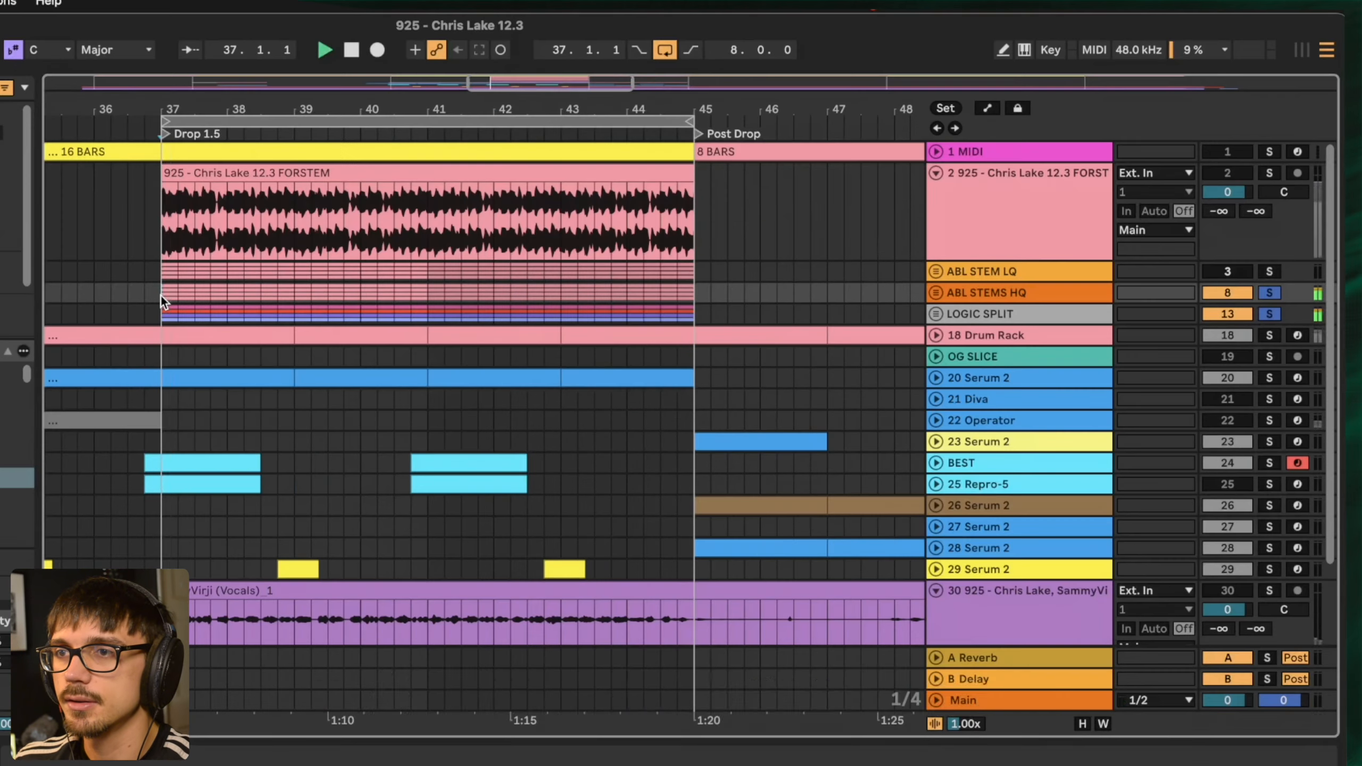
key(space)
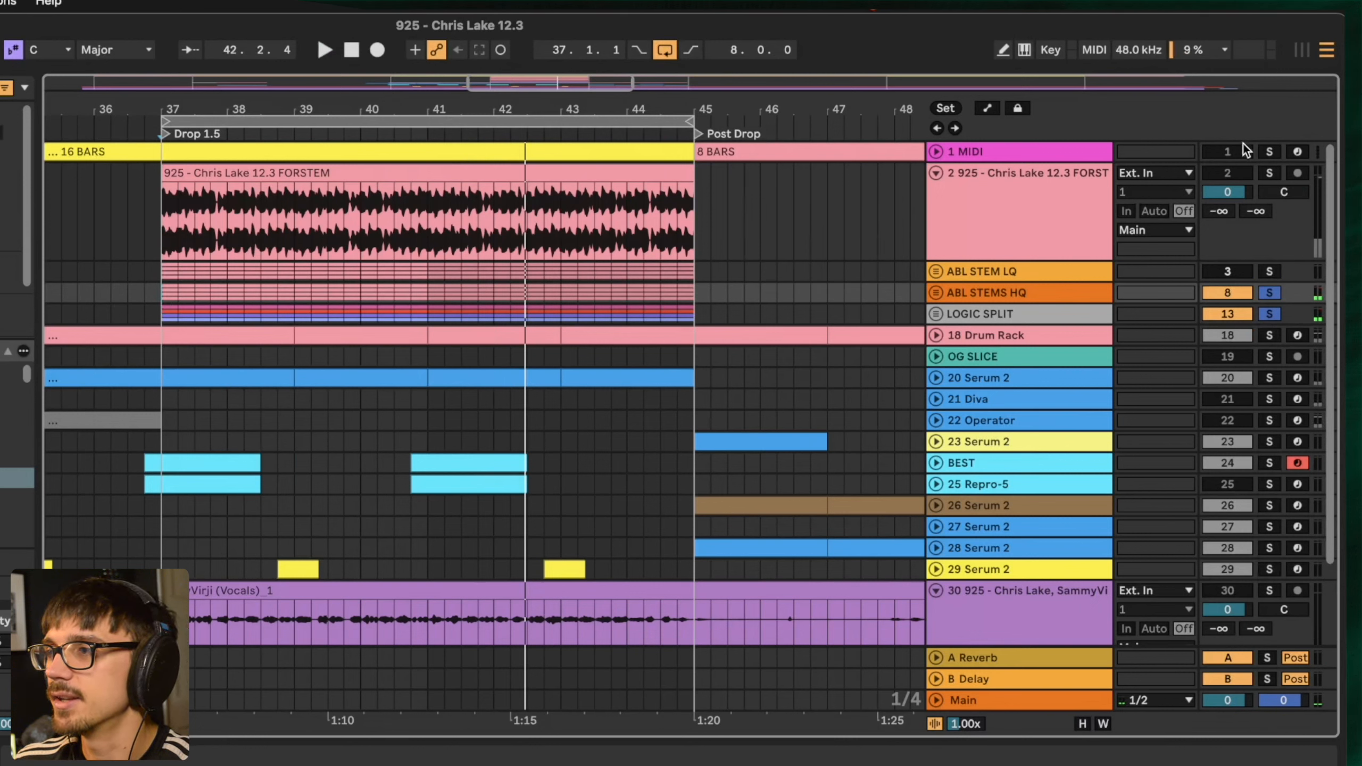
- Expand the ABL STEM LQ group and select the clip on its OTHER track for a closer look
click(950, 272)
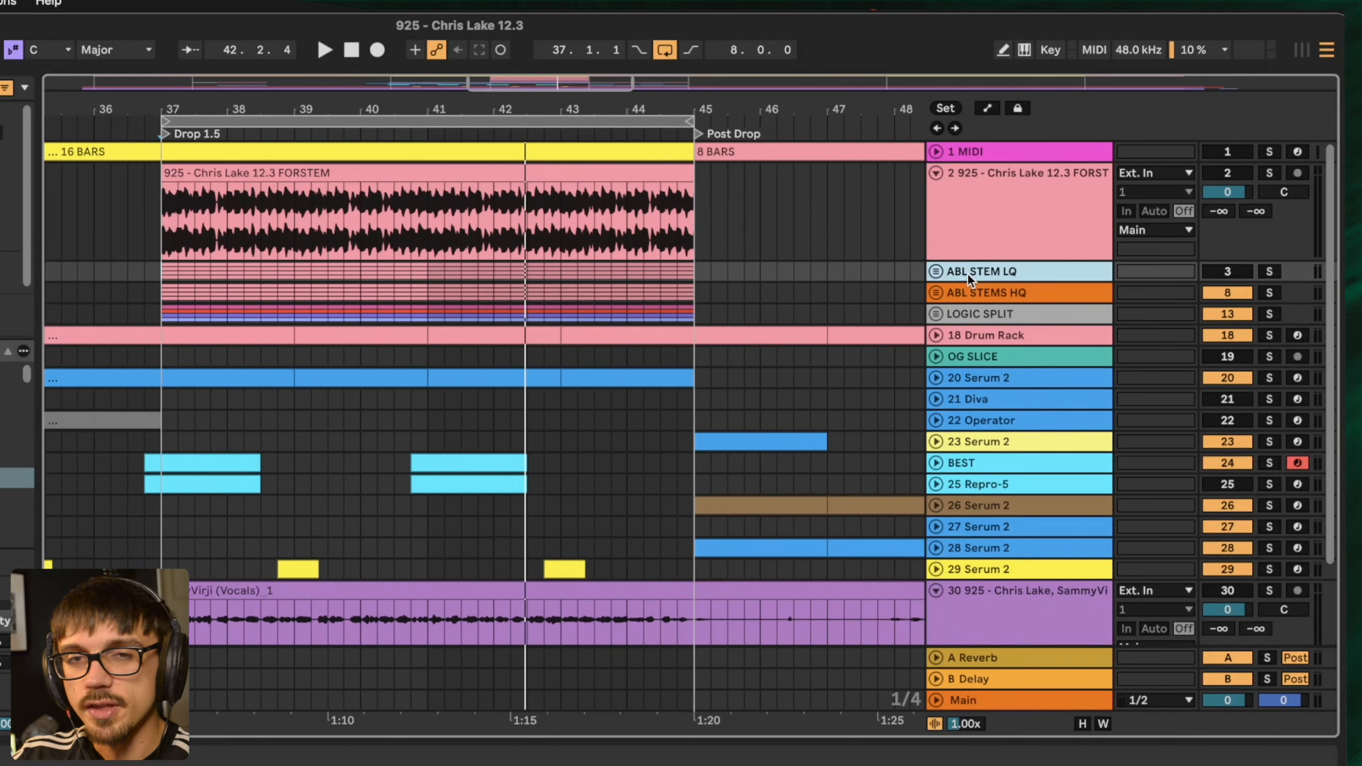
click(936, 272)
scroll(870, 322, down, 3)
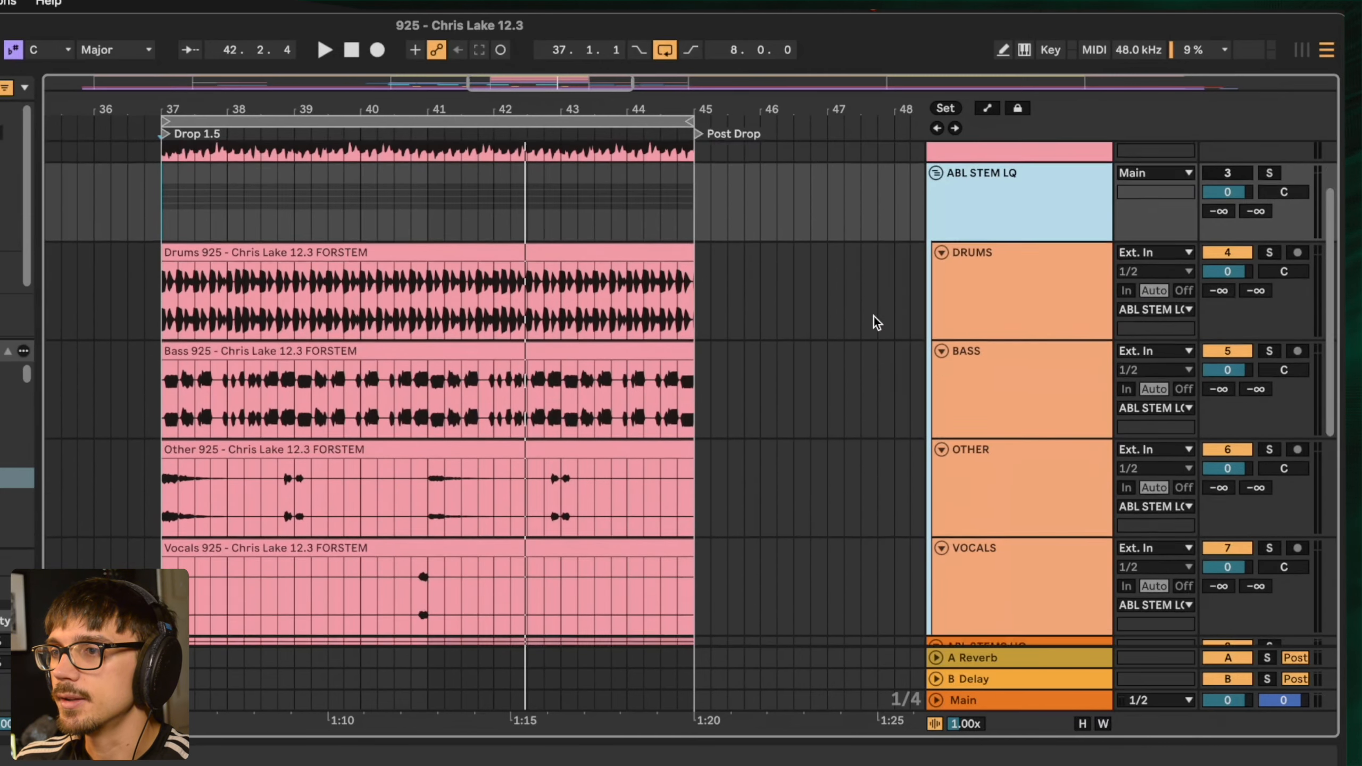
click(1027, 465)
click(262, 412)
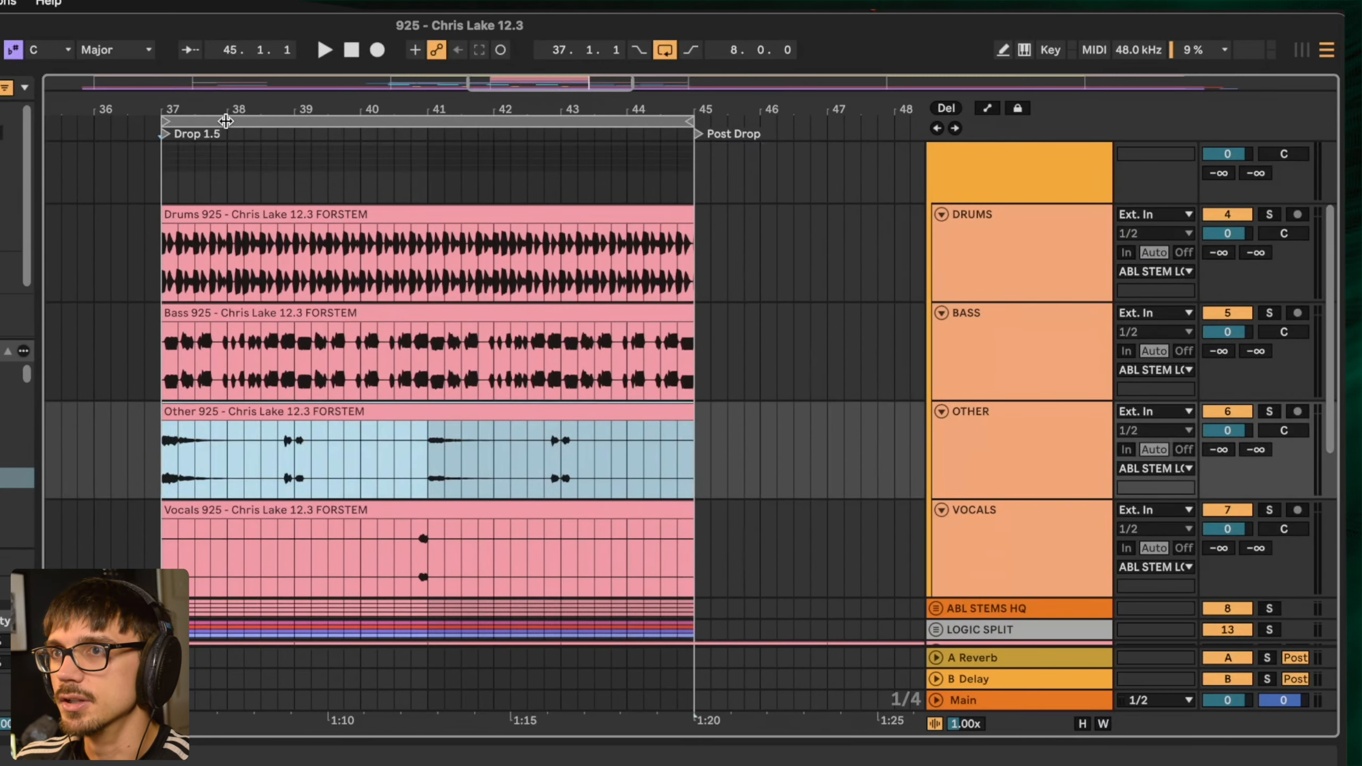
drag(200, 103, 200, 107)
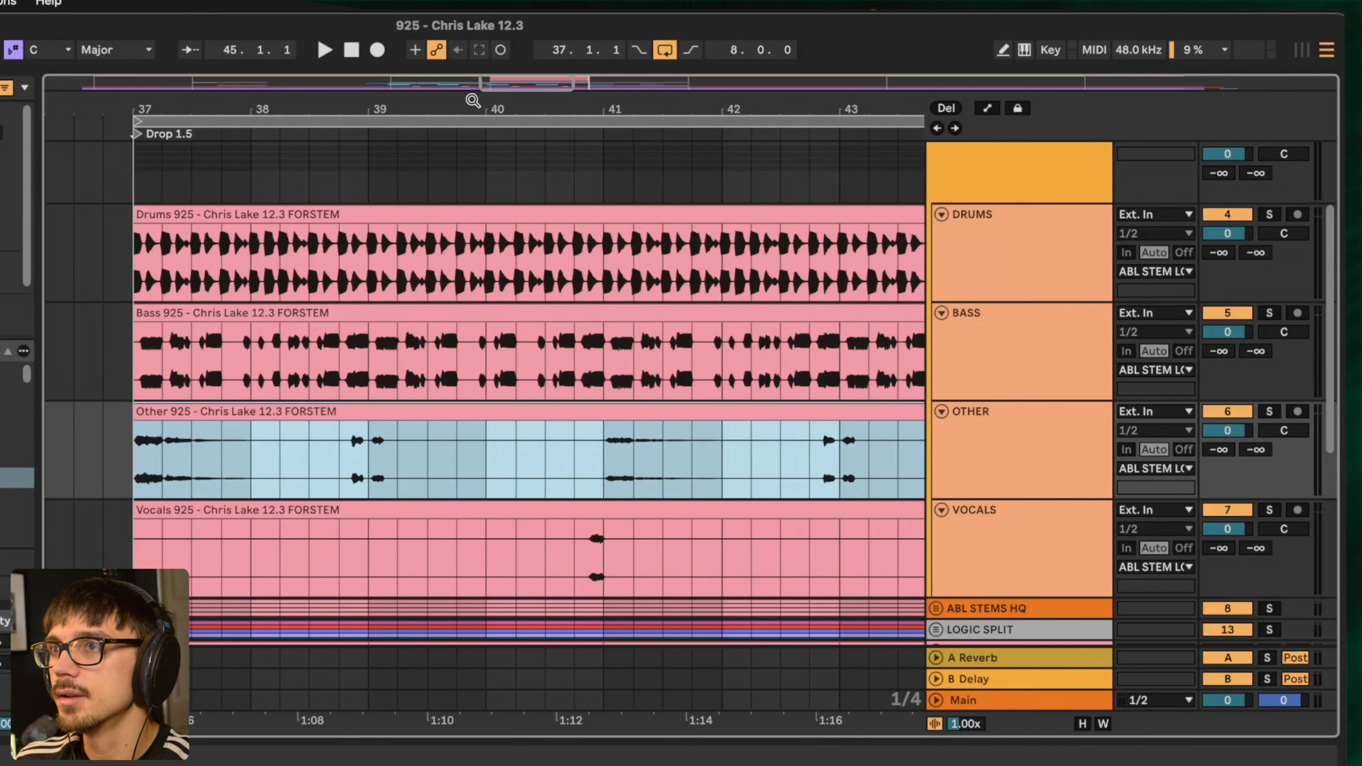
drag(472, 97, 434, 100)
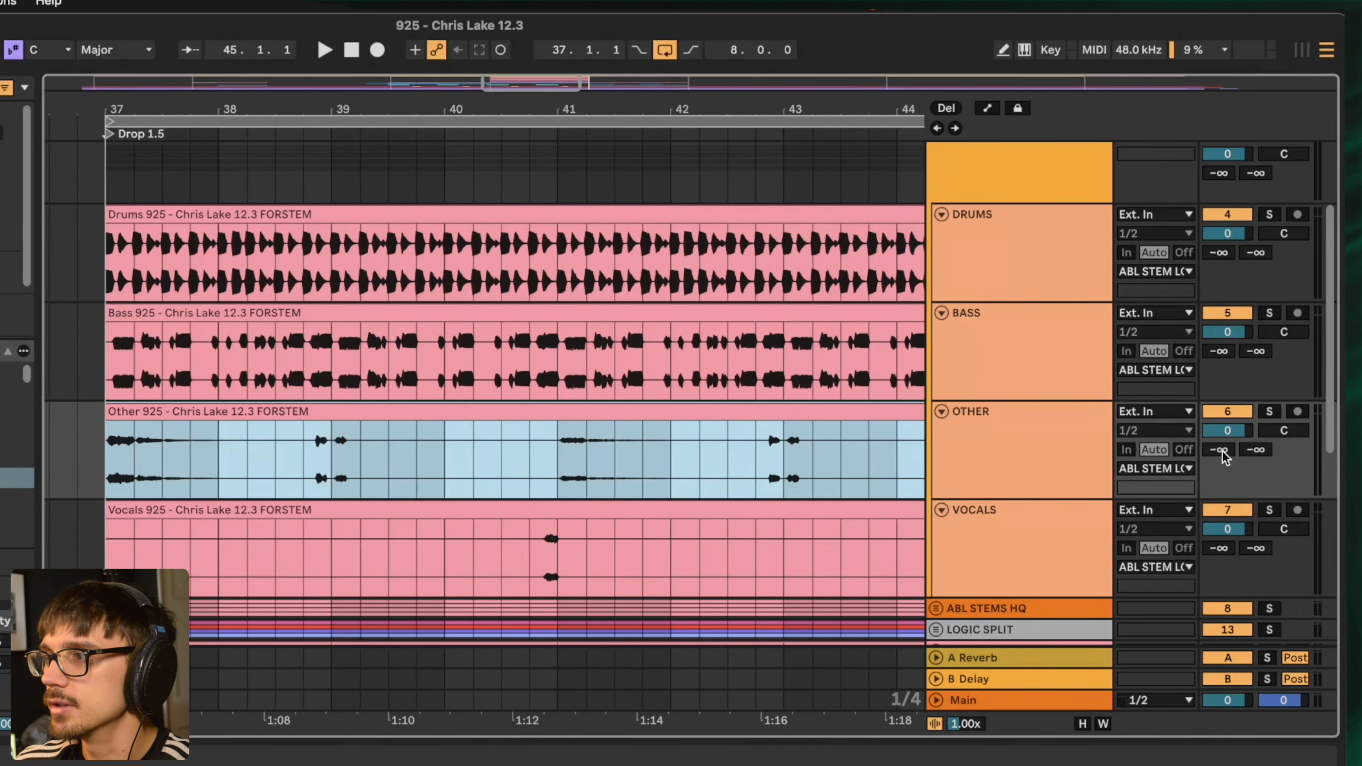
- Reactivate the ABL STEM LQ group, solo its OTHER stem and play it from bar 37
scroll(1213, 313, up, 5)
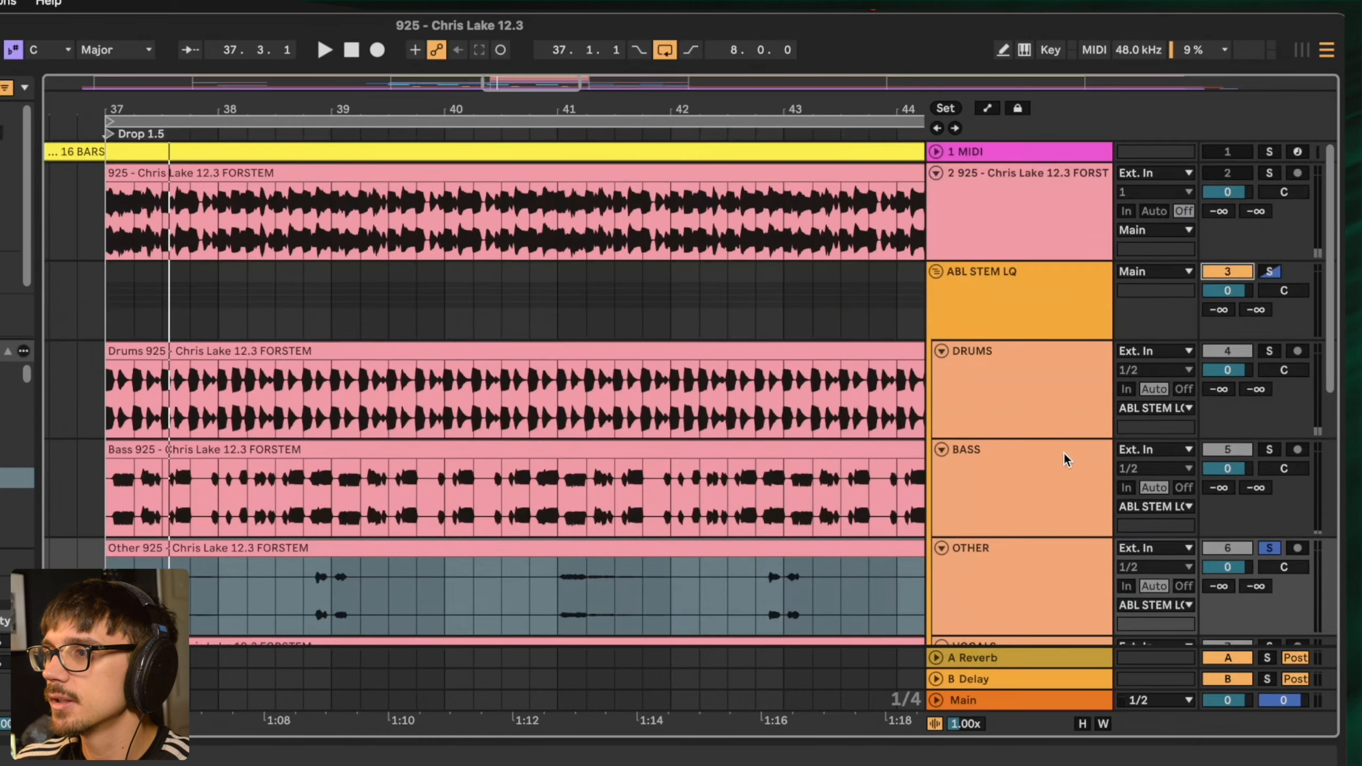
scroll(1067, 460, down, 5)
click(993, 510)
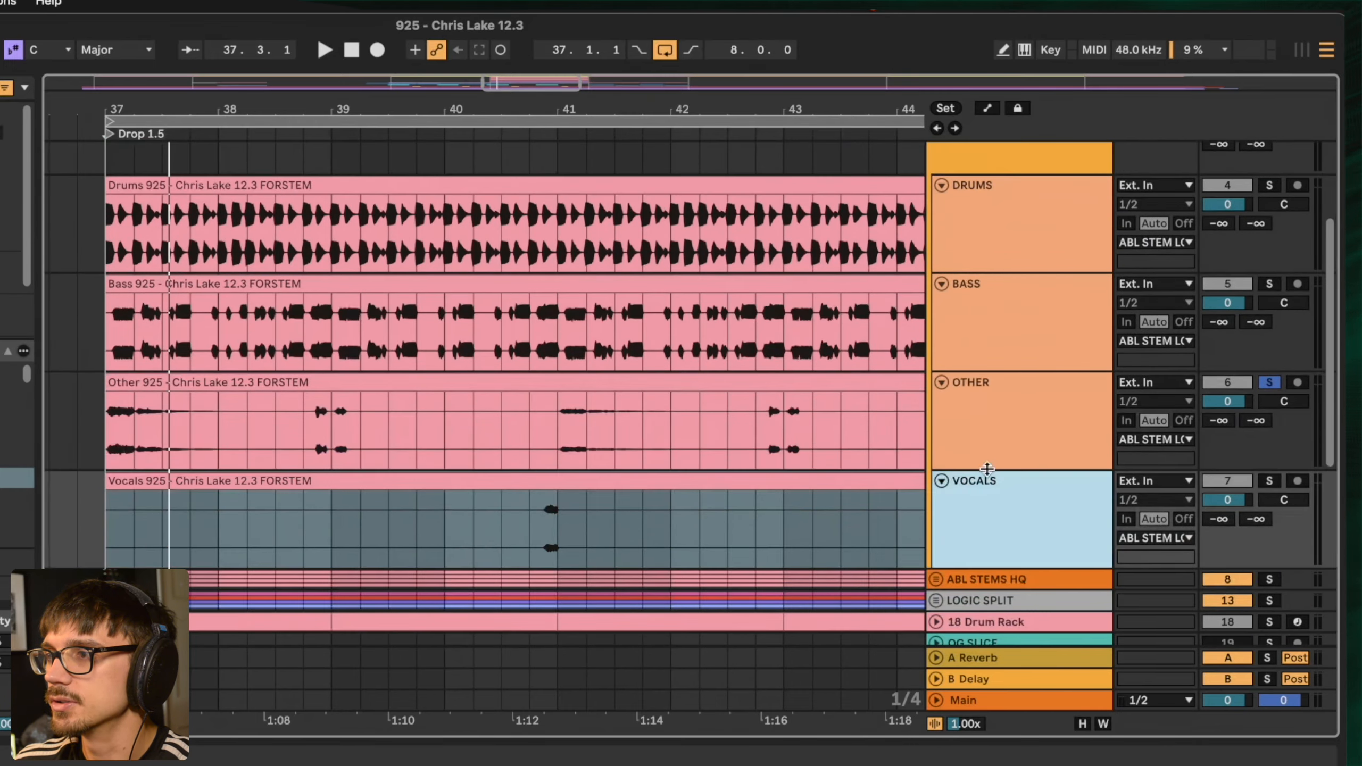
click(989, 419)
key(space)
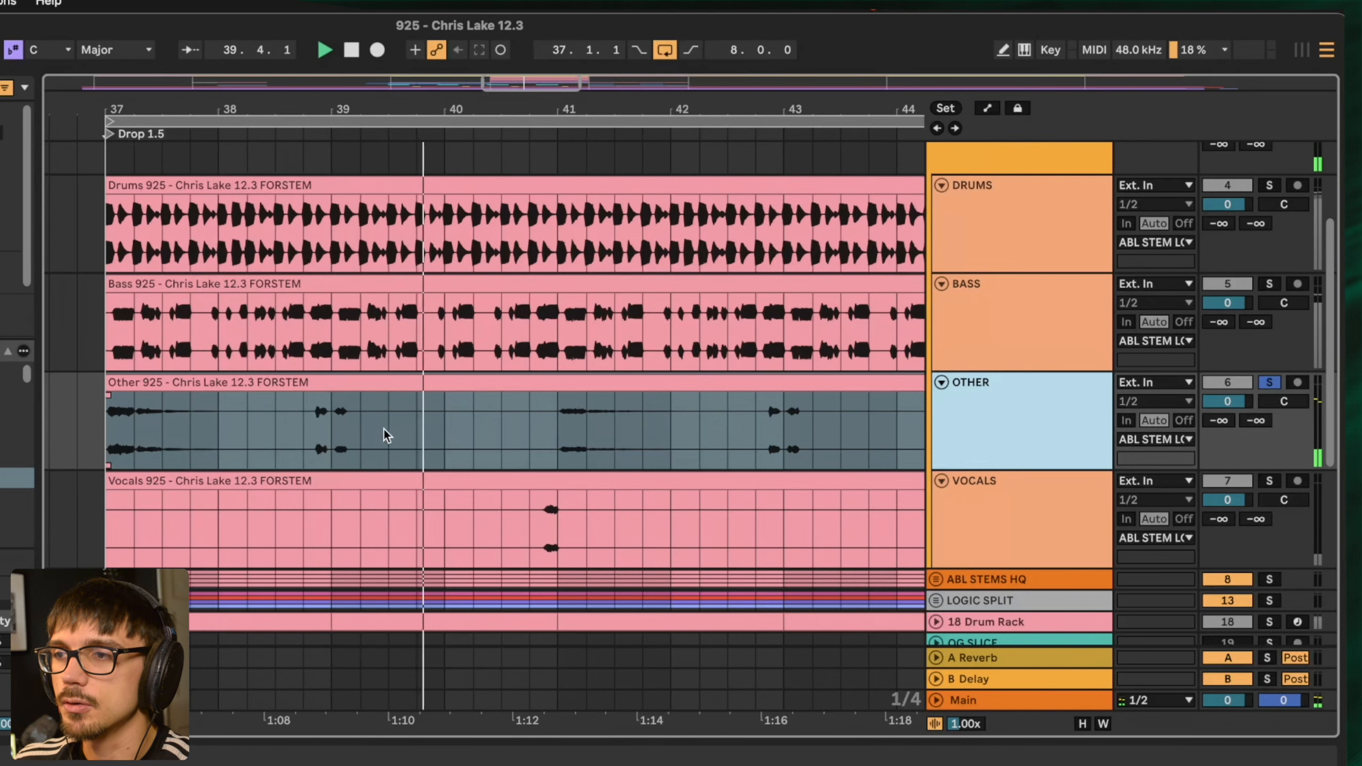
- Collapse ABL STEM LQ, expand ABL STEMS HQ, and solo and play its OTHER stem for comparison
scroll(949, 365, up, 1)
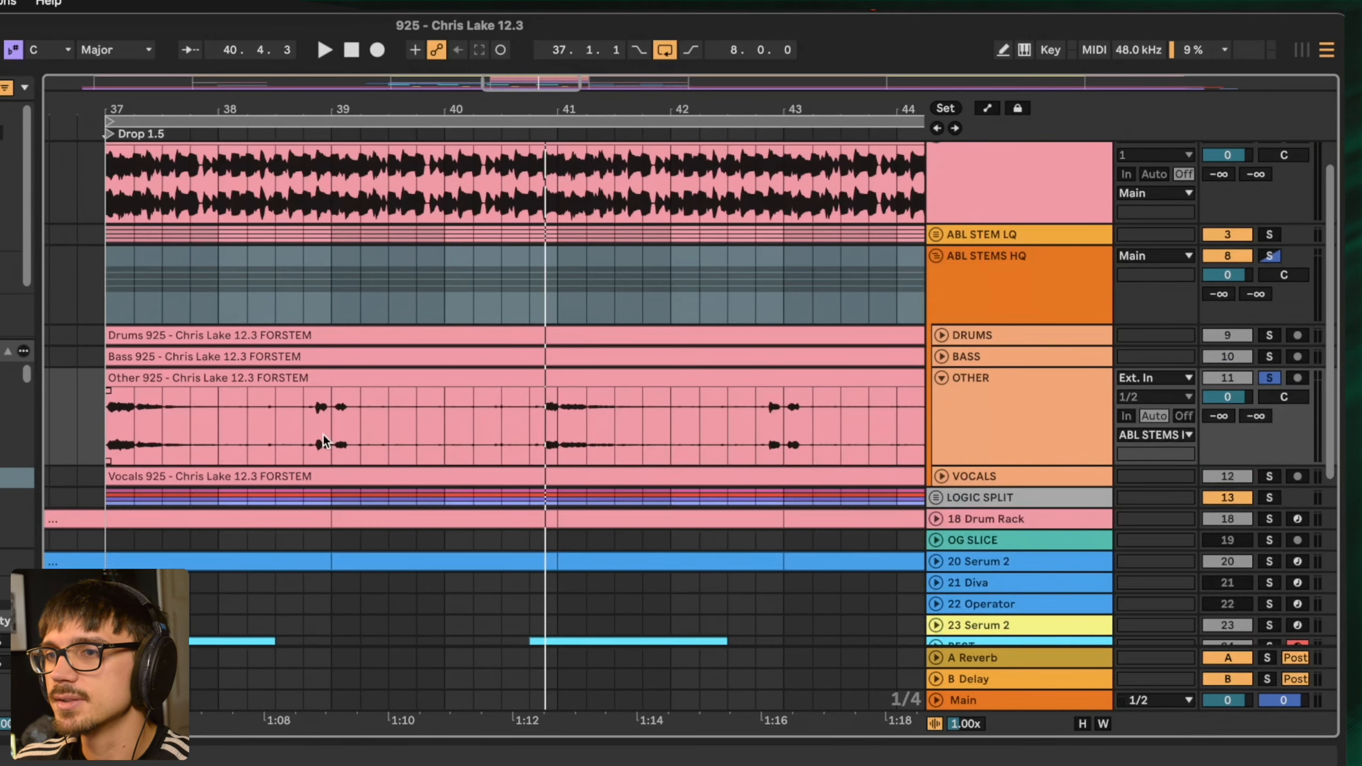
click(190, 377)
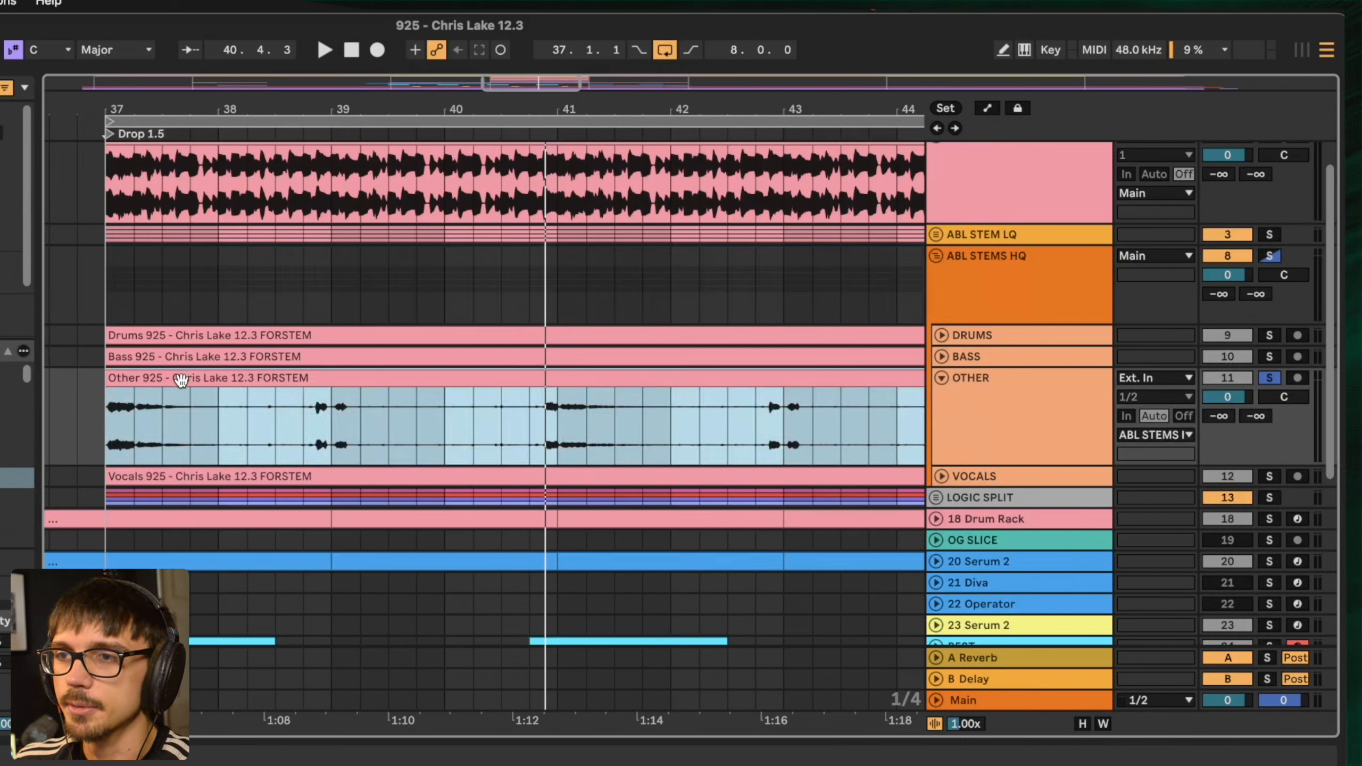
key(space)
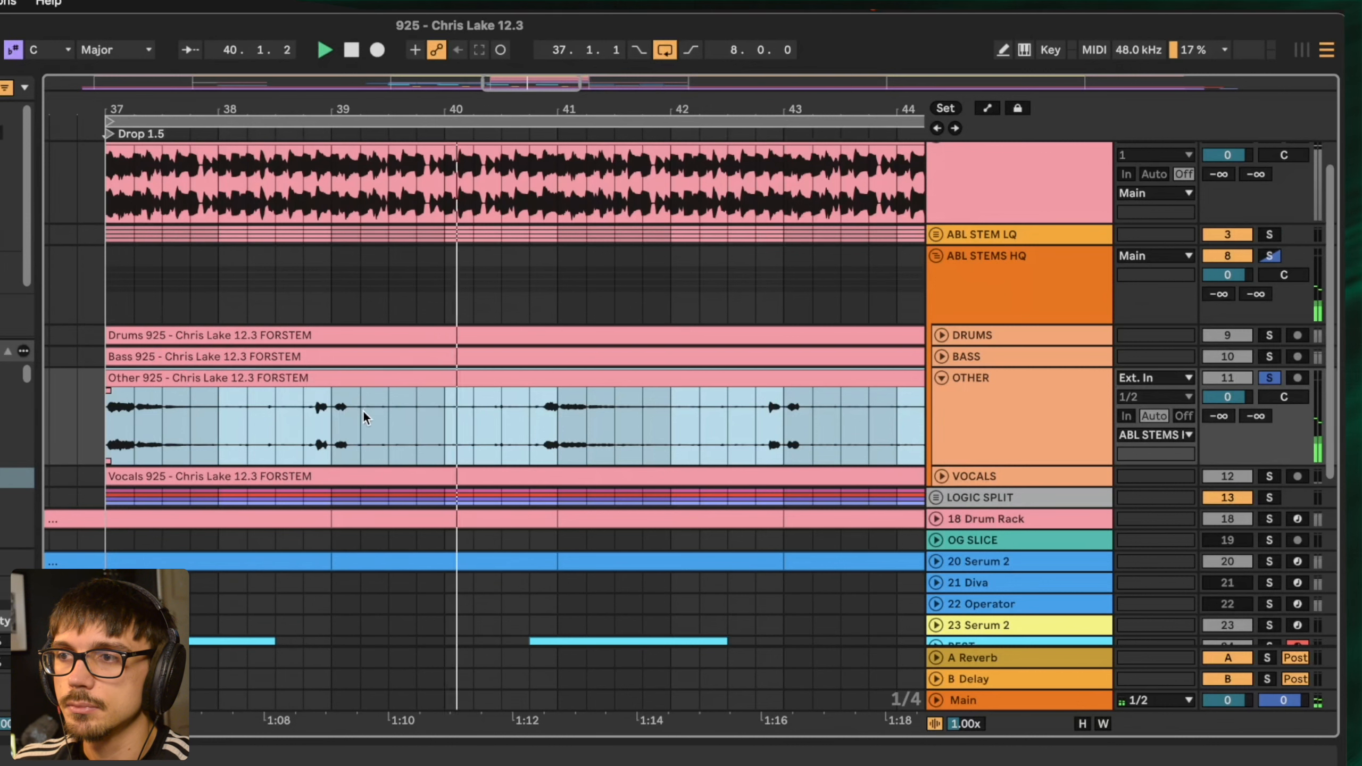
- Expand the LOGIC SPLIT group and its OTHER track, solo that stem and play it from bar 37
drag(363, 410, 530, 441)
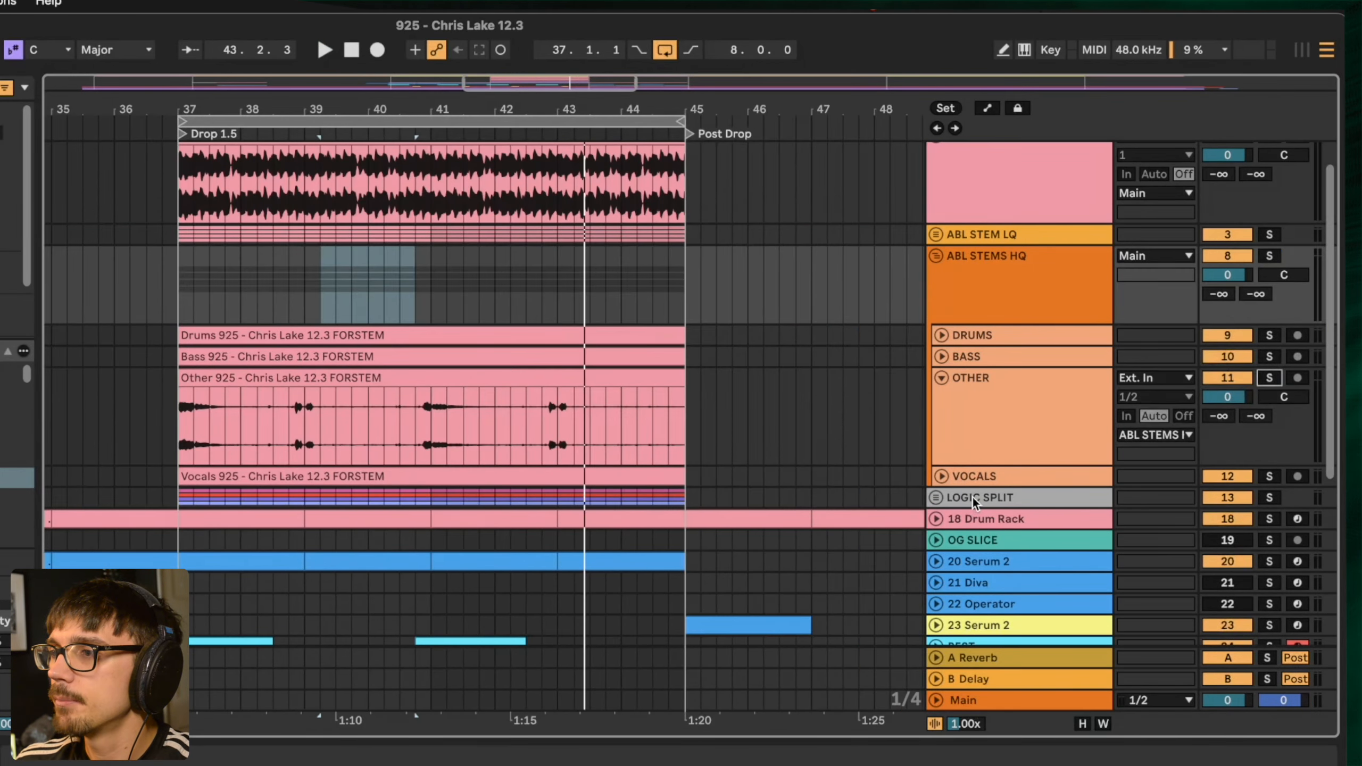
click(948, 502)
click(935, 498)
scroll(949, 419, down, 5)
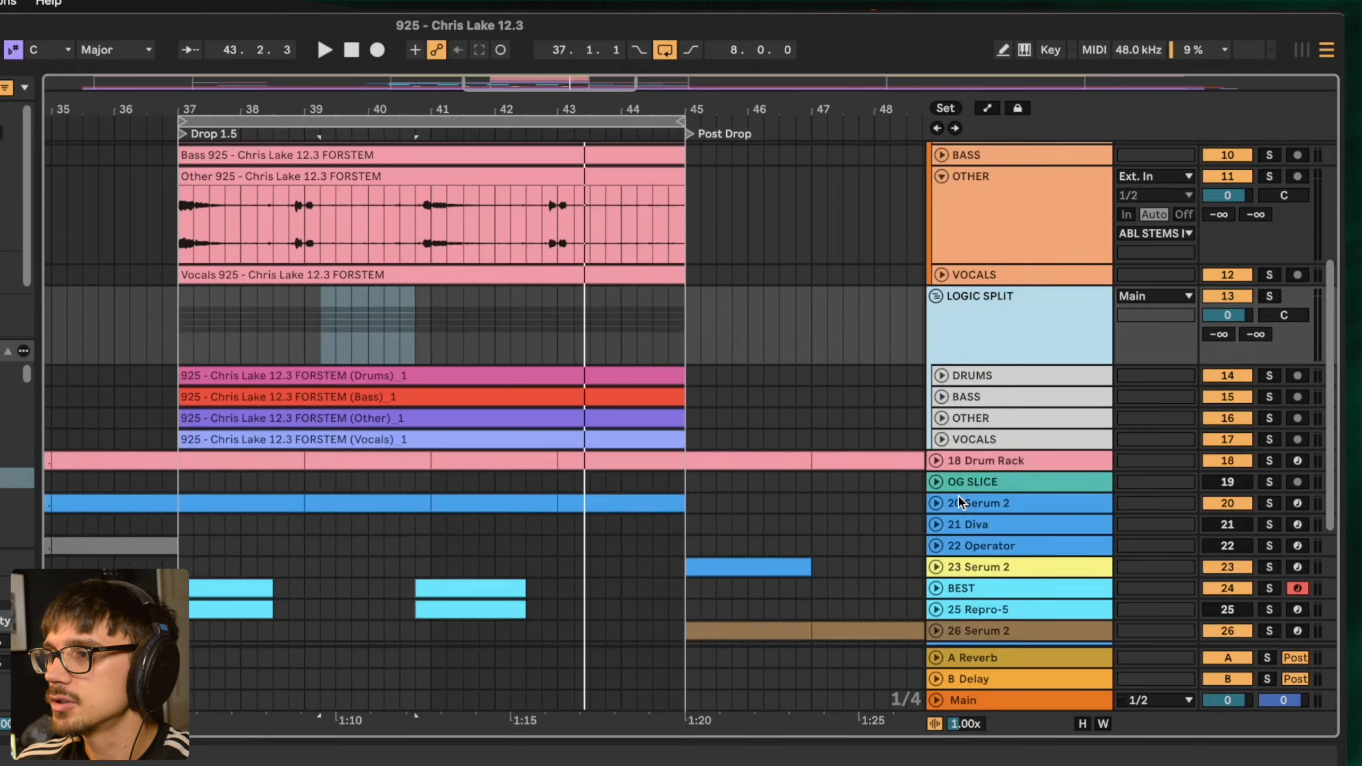
click(940, 321)
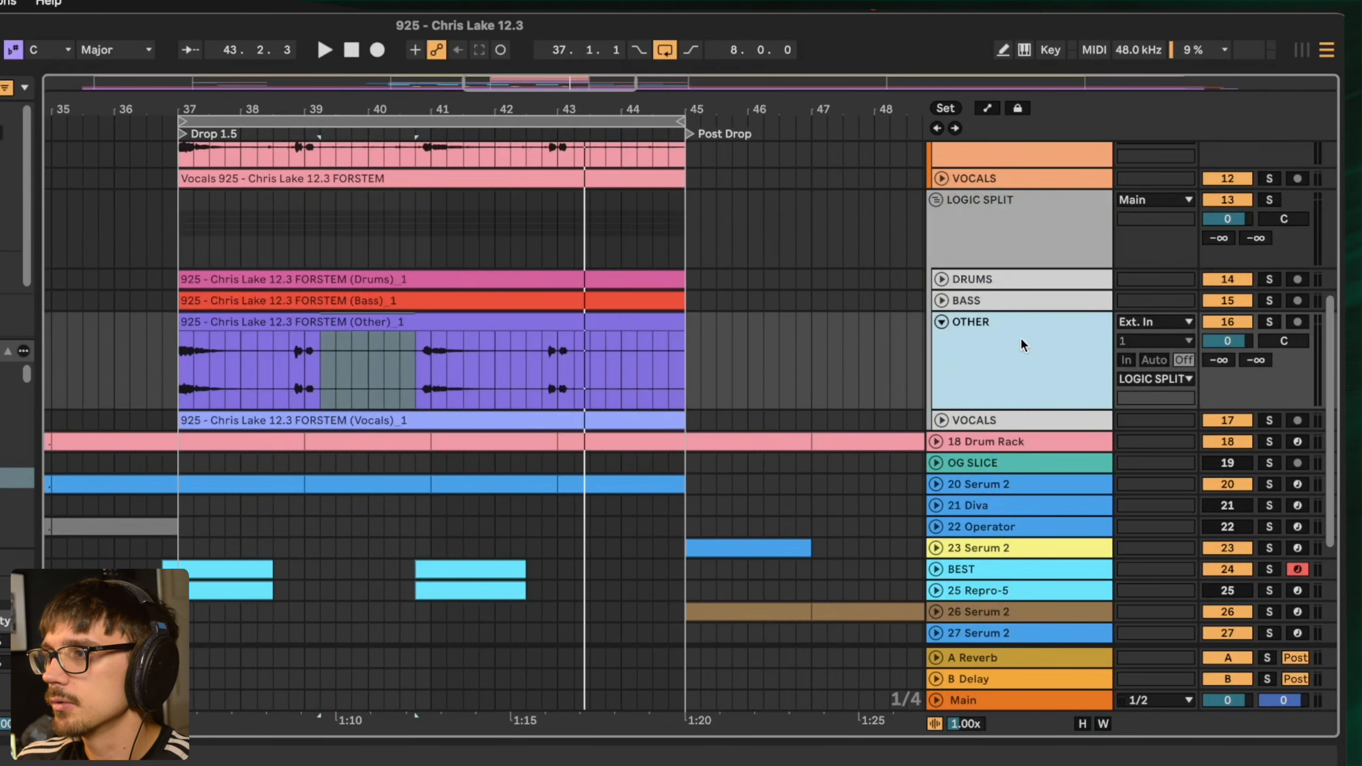
click(1270, 321)
click(247, 335)
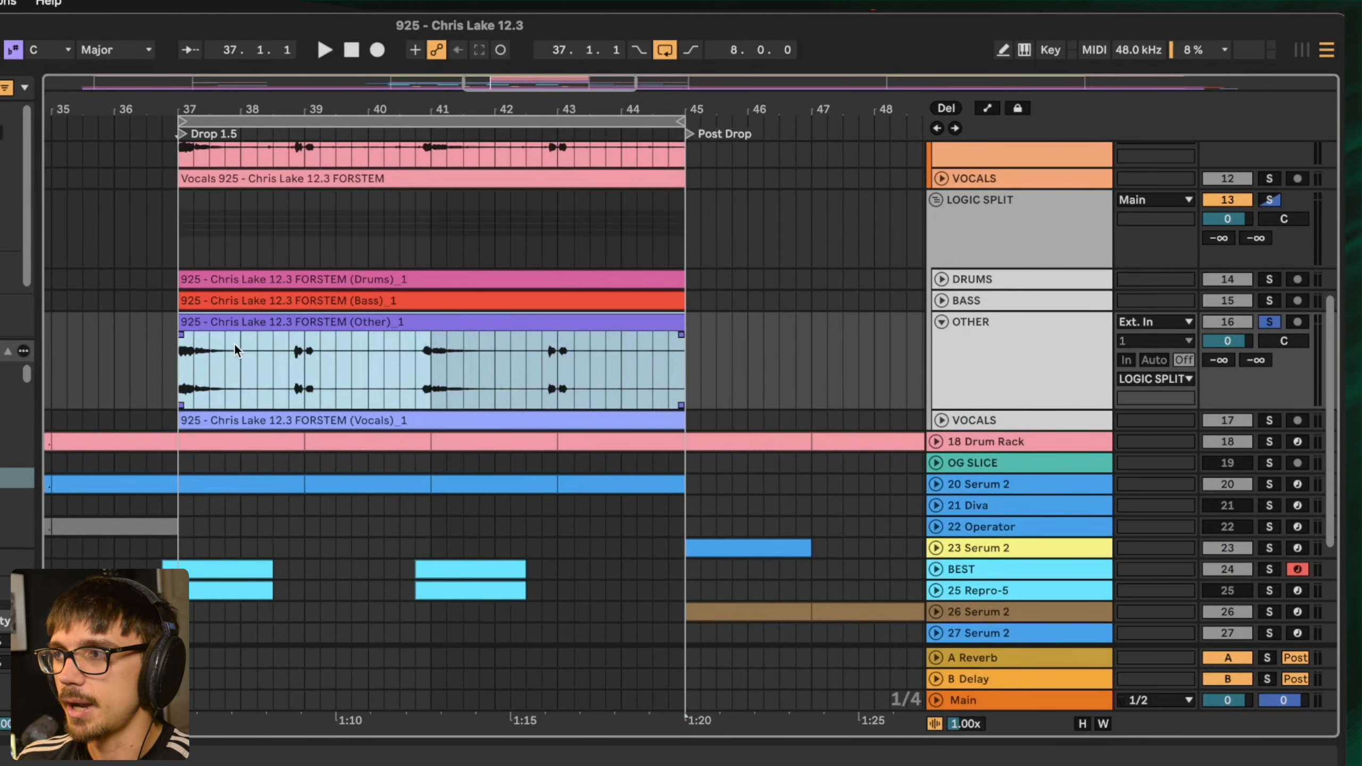
key(space)
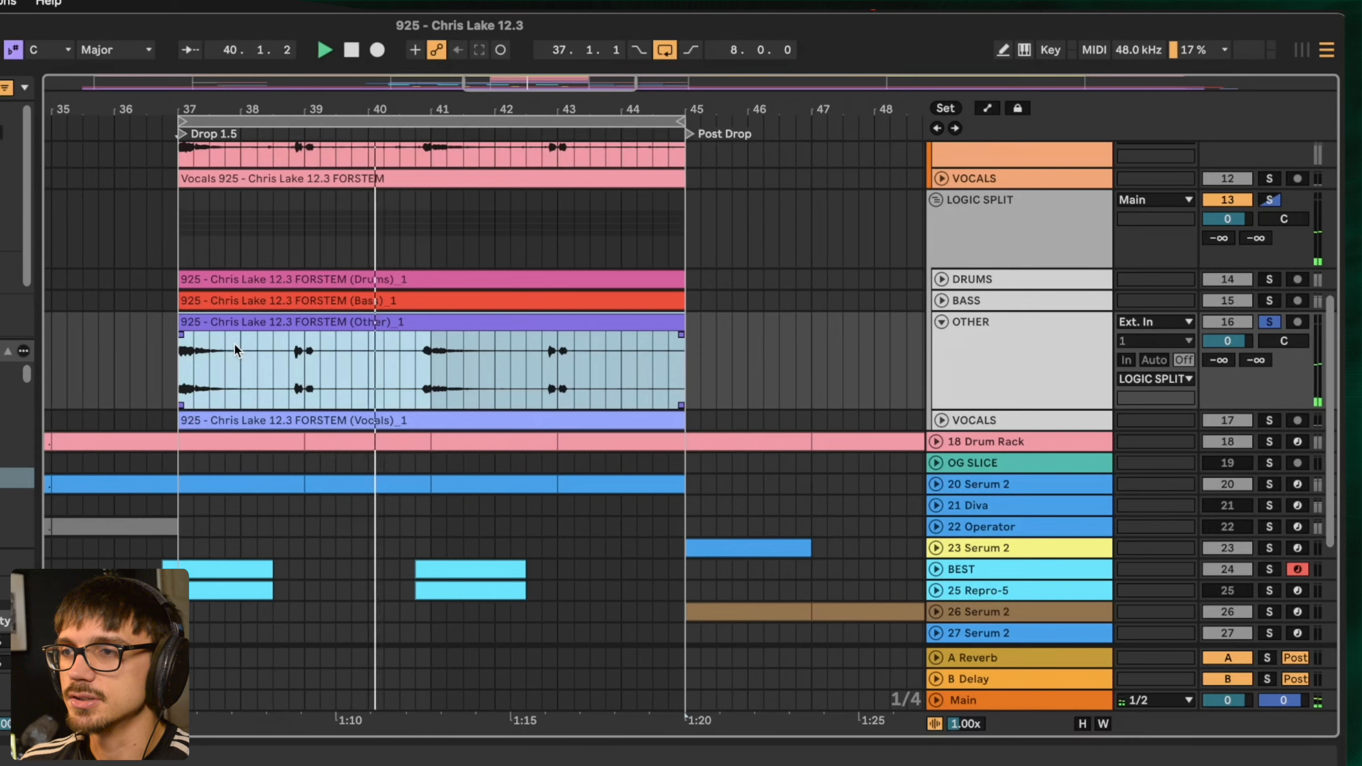
key(space)
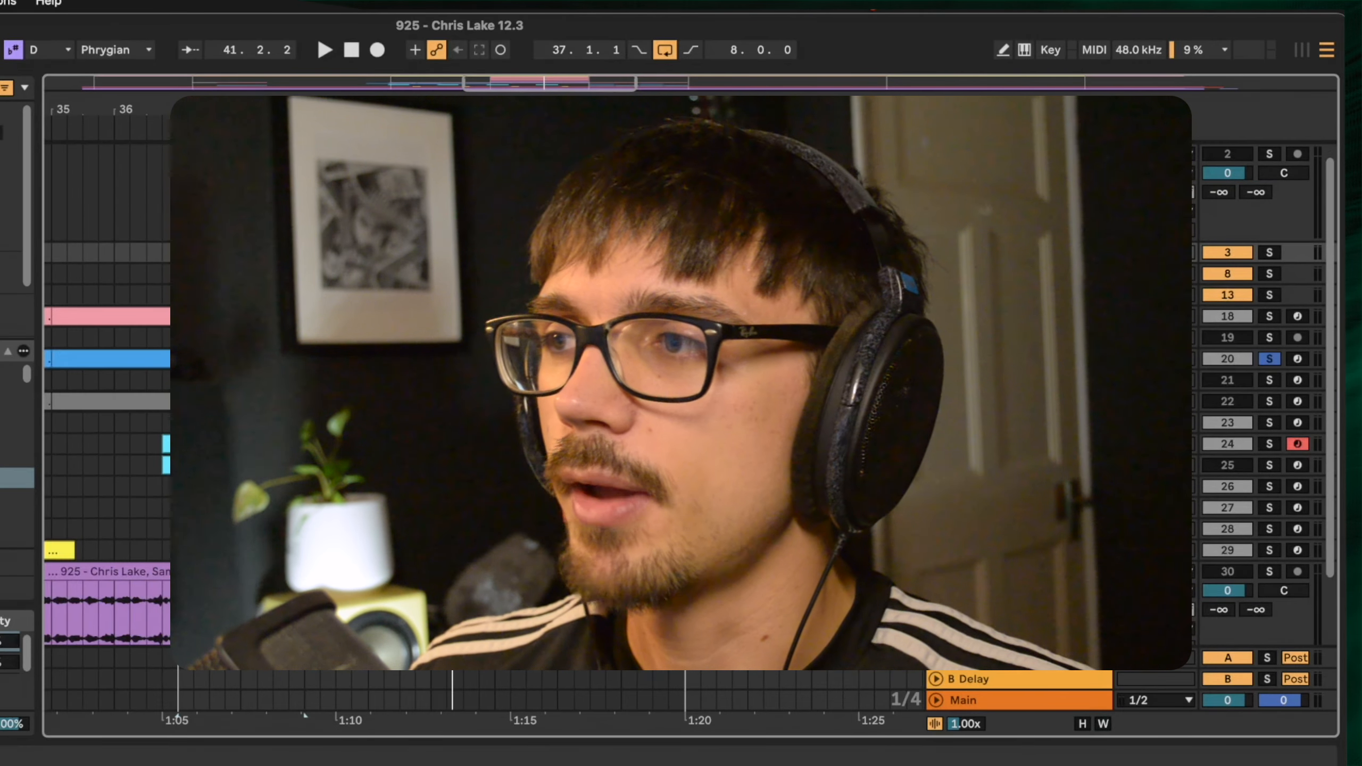
key(Down)
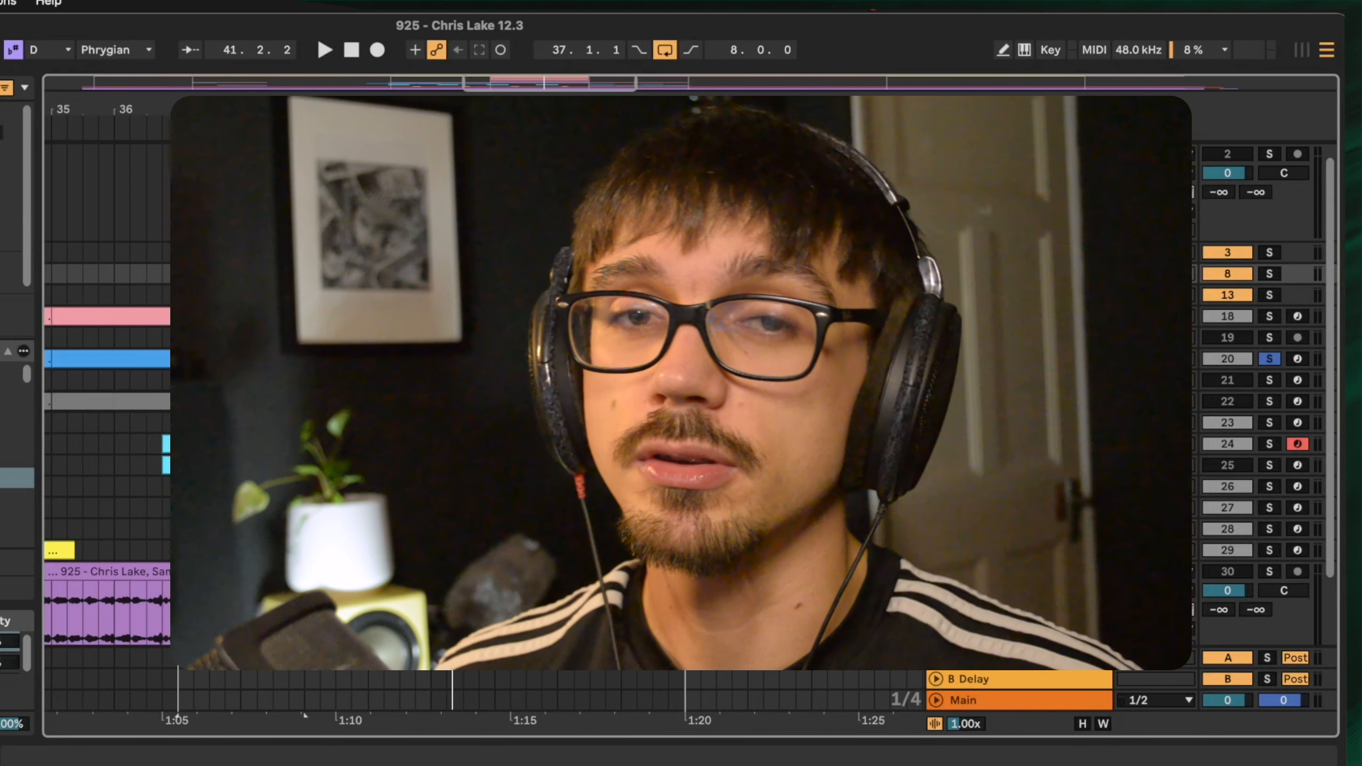
click(432, 153)
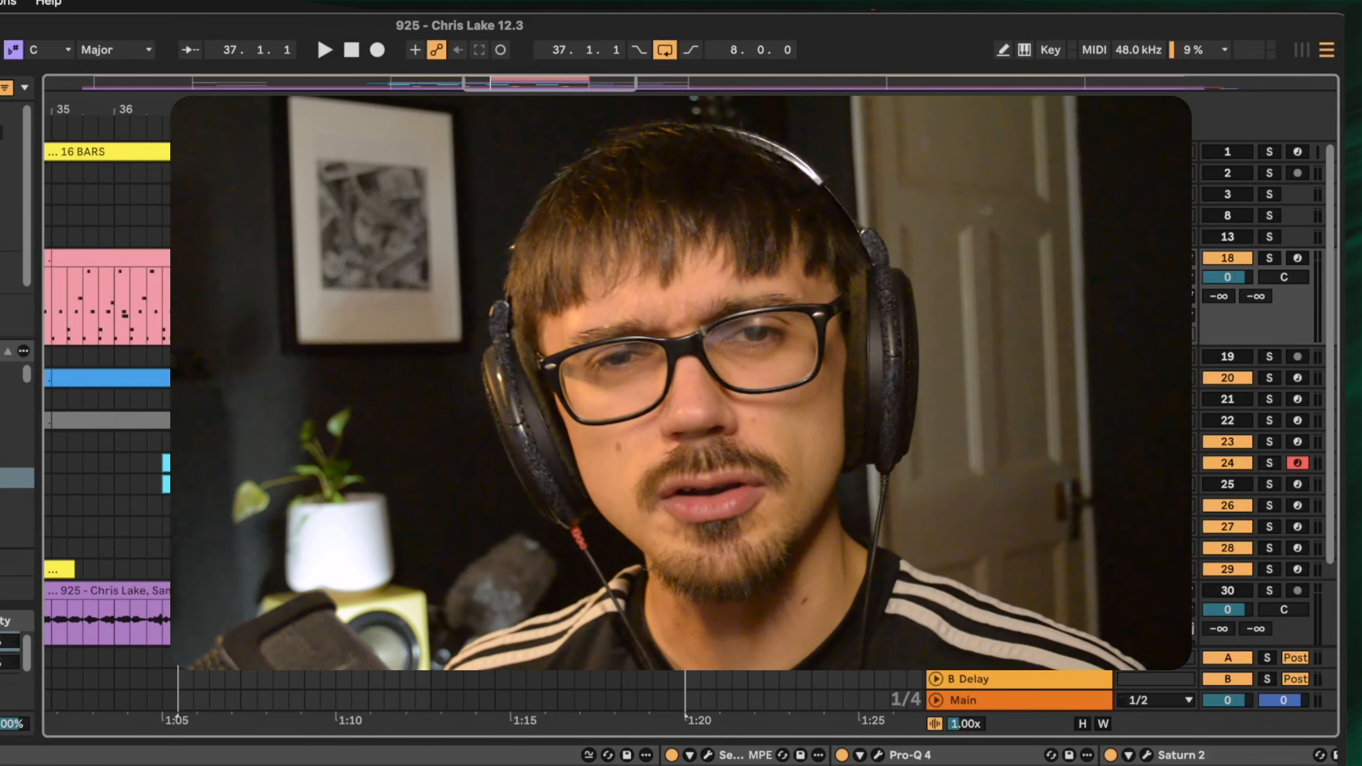
key(super+Tab)
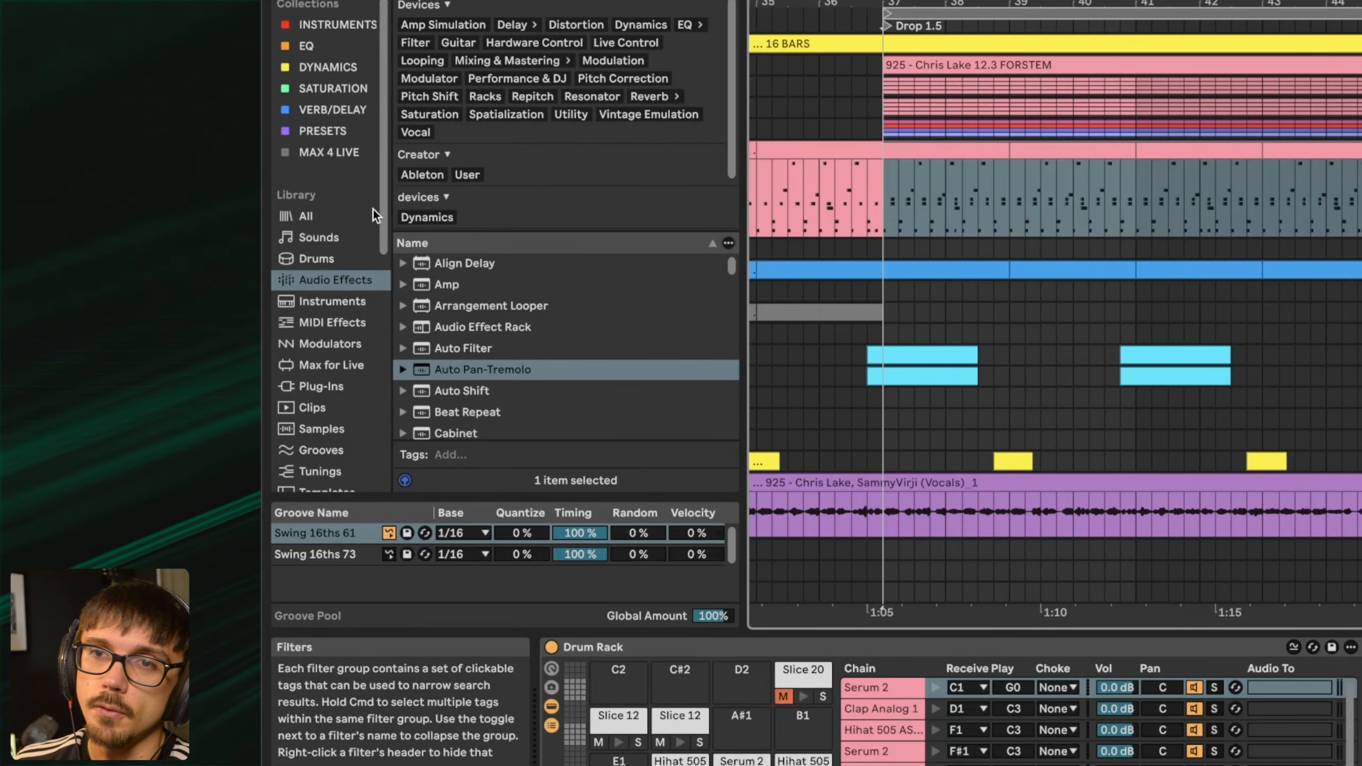
- Open Splice among the browser's places and widen the browser so the whole Splice view fits
scroll(347, 263, down, 5)
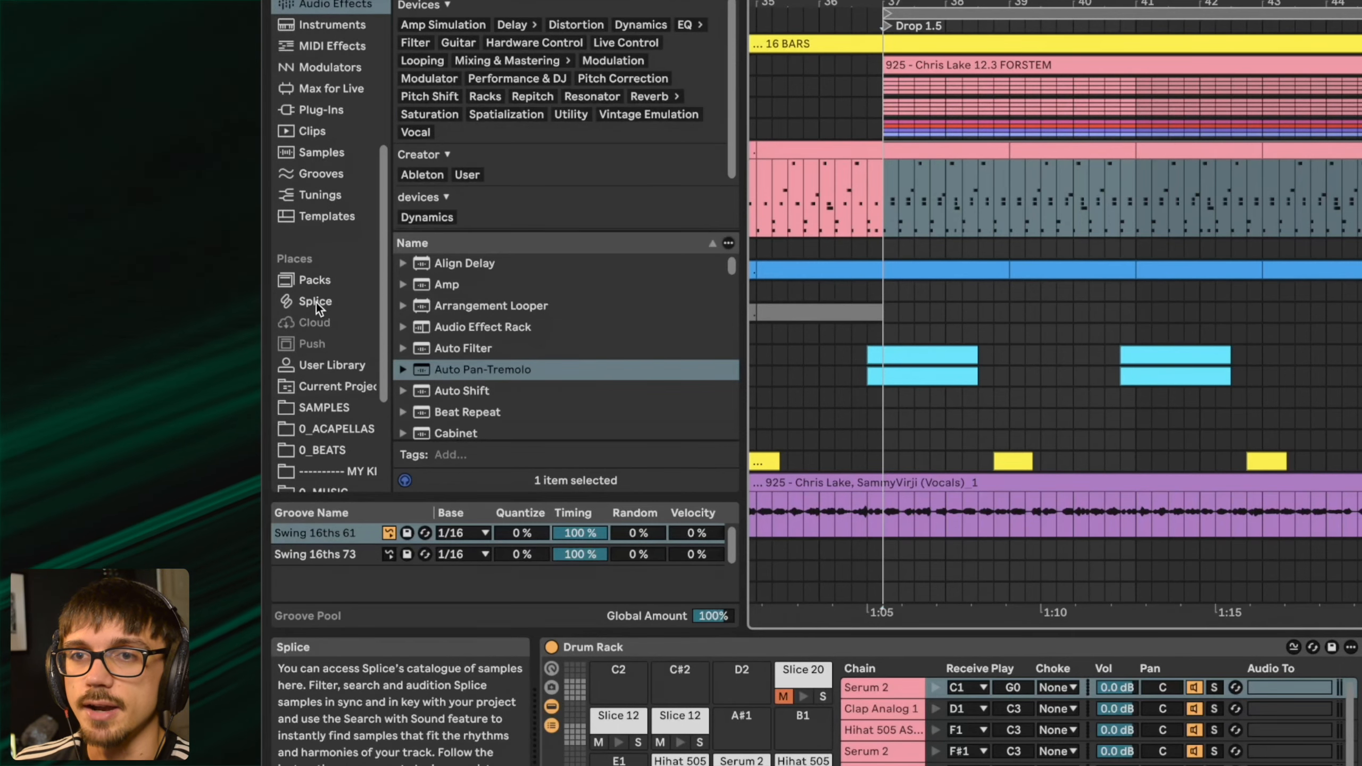
click(315, 302)
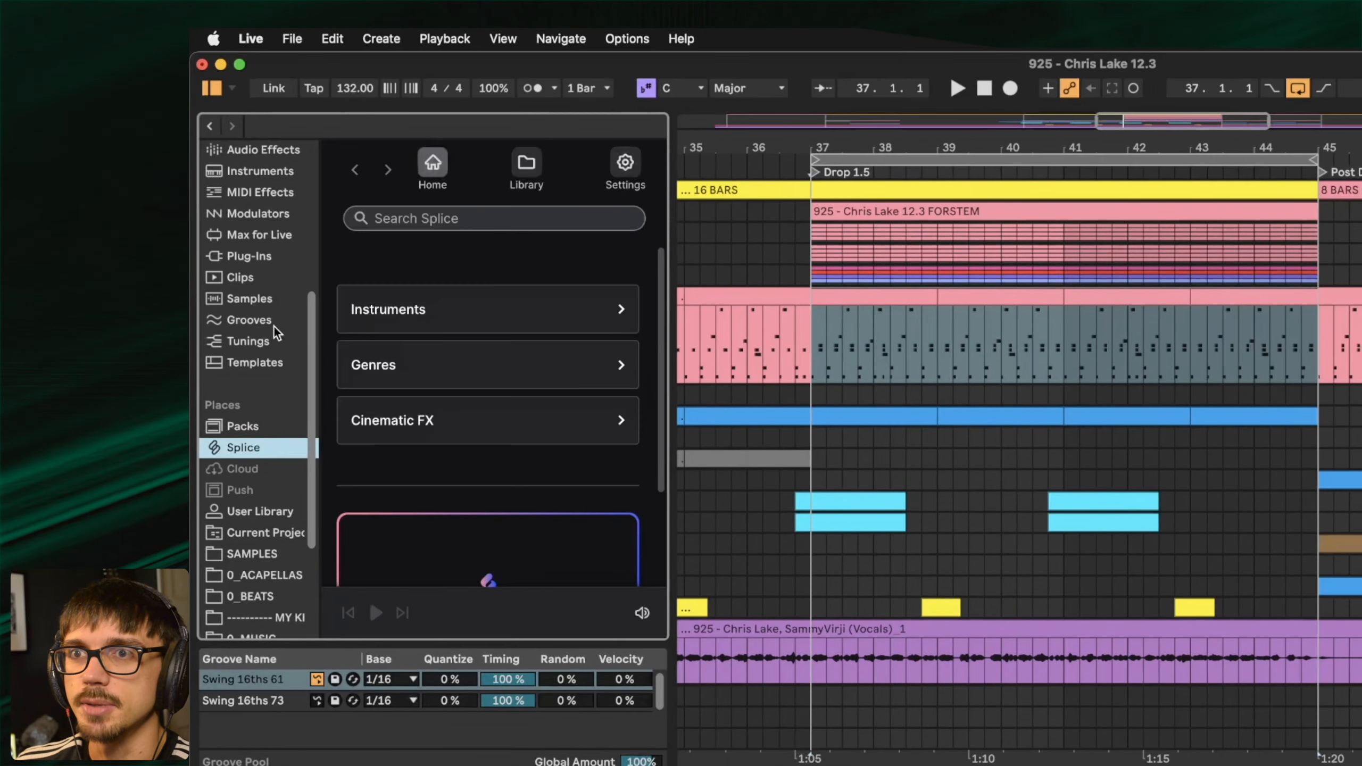
drag(672, 413, 818, 414)
scroll(718, 369, down, 2)
scroll(718, 369, up, 2)
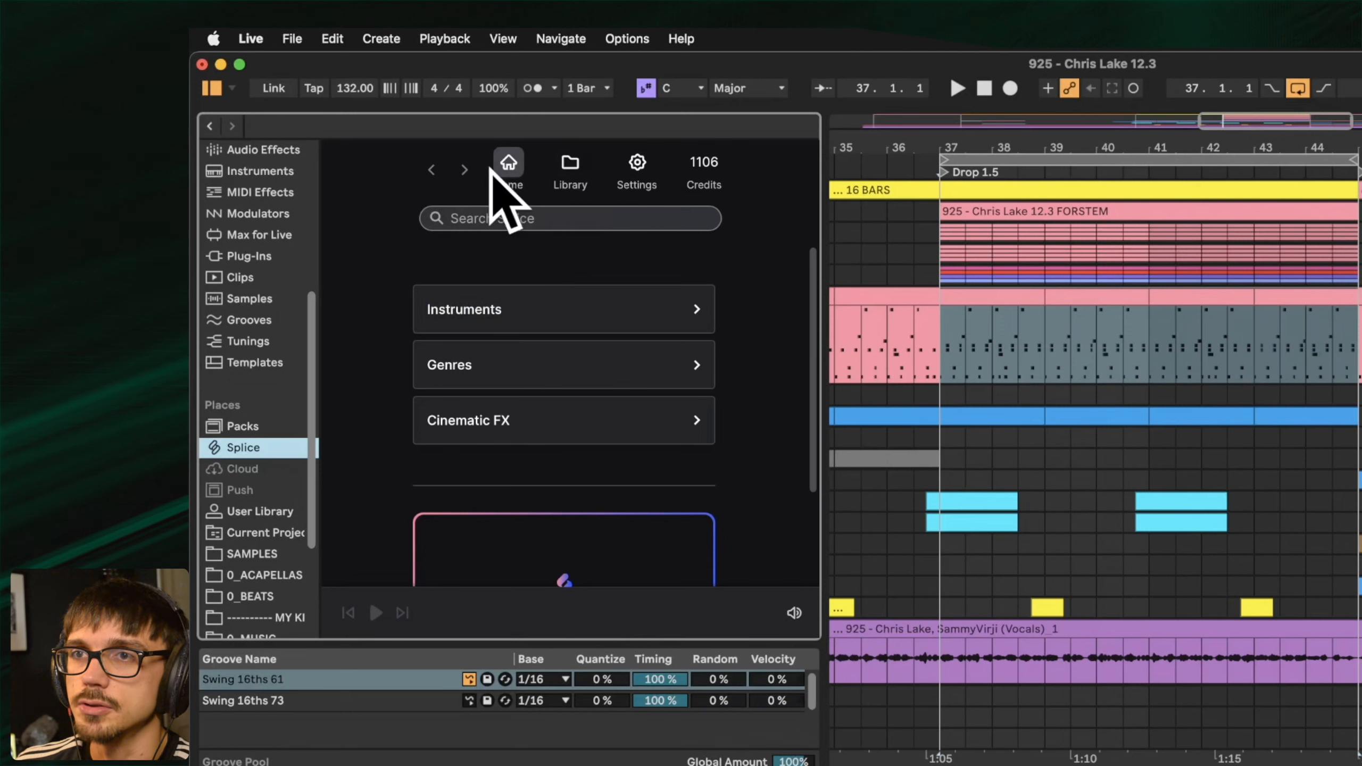
- Open the Splice library and look through the list of owned samples
click(572, 166)
scroll(527, 389, down, 1)
scroll(527, 389, up, 1)
scroll(659, 377, down, 6)
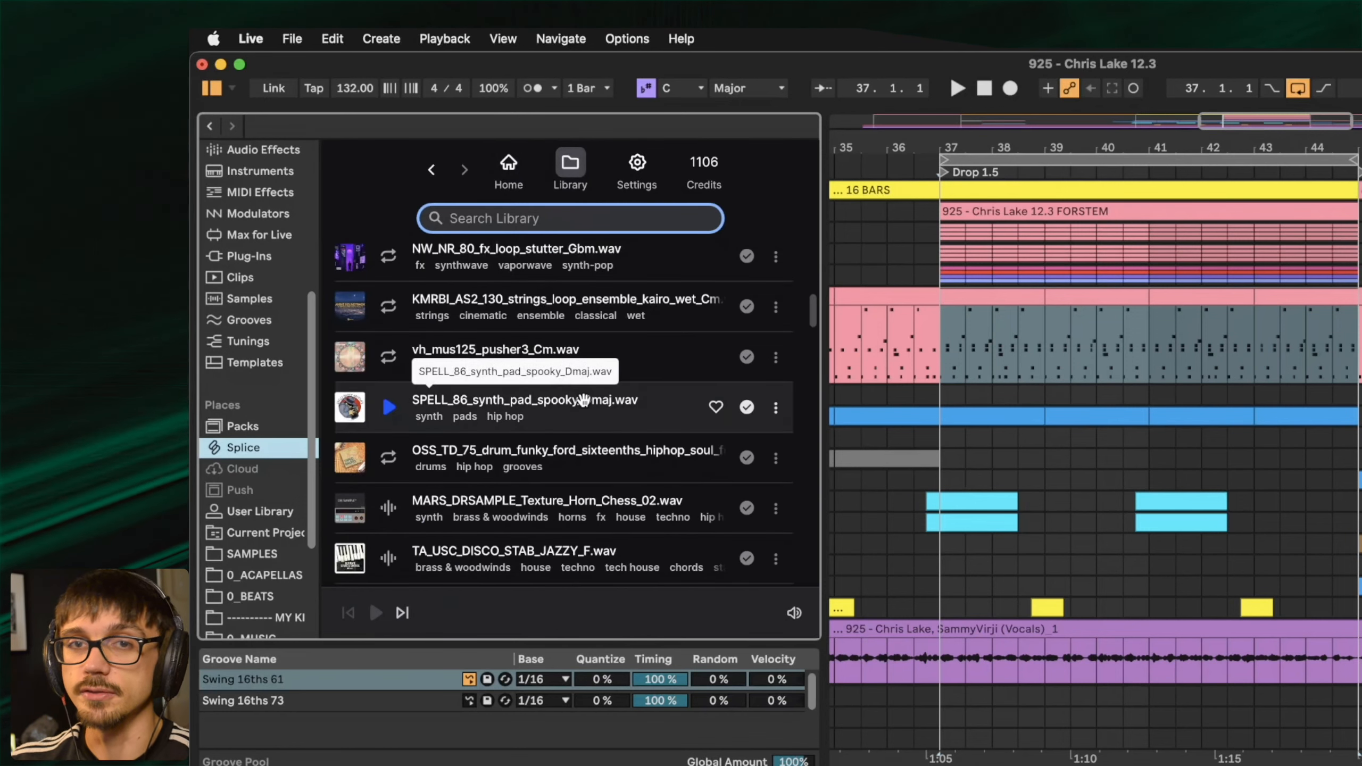
scroll(583, 375, up, 3)
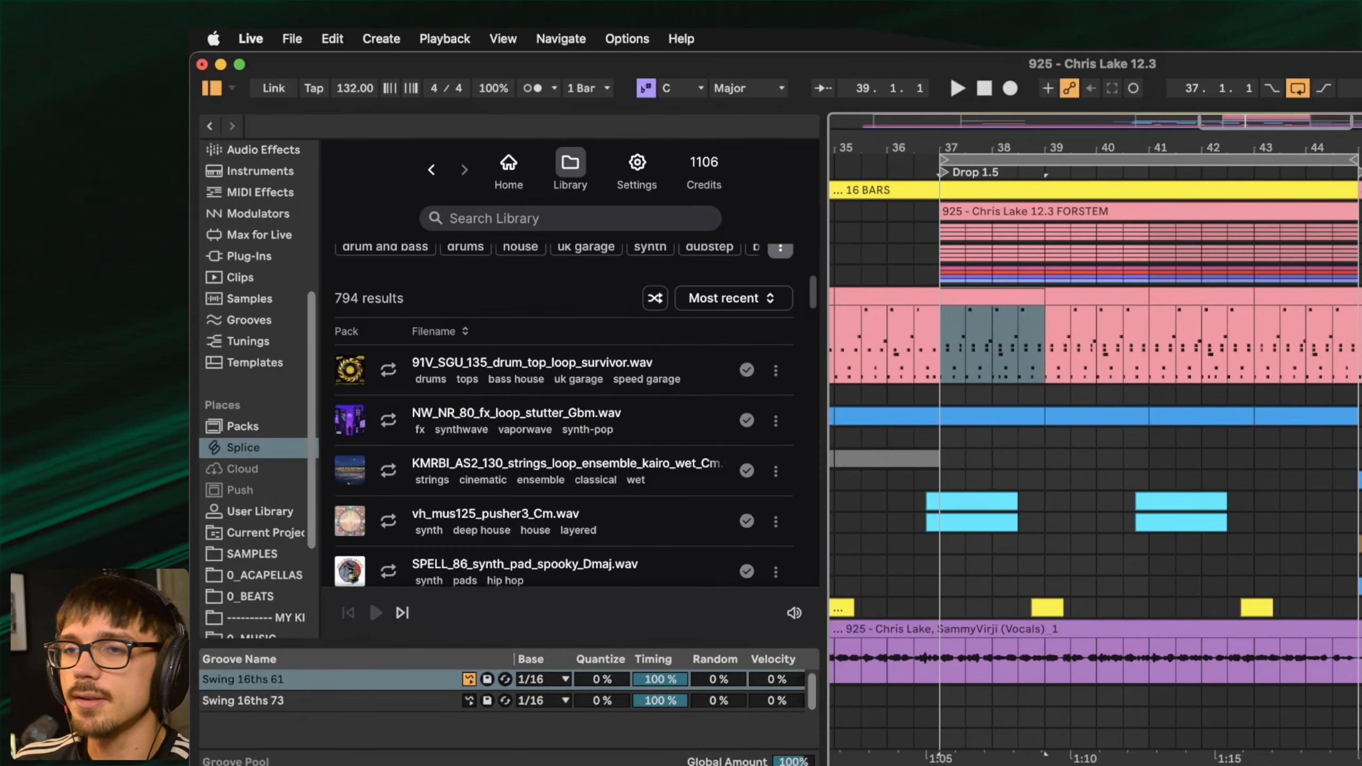
- Preview 91V_SGU_135_drum_top_loop_survivor.wav on its own and in sync with the arrangement playing from bar 37
click(391, 380)
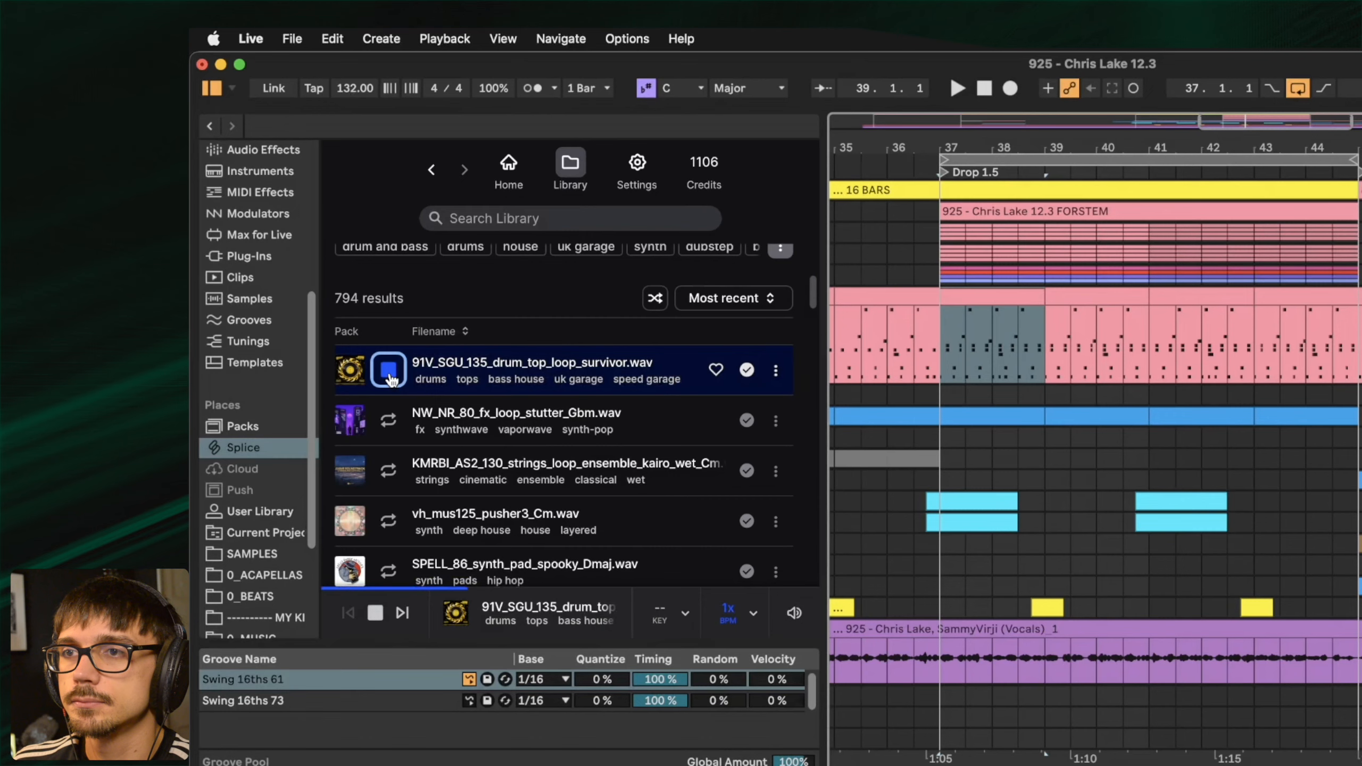
click(978, 298)
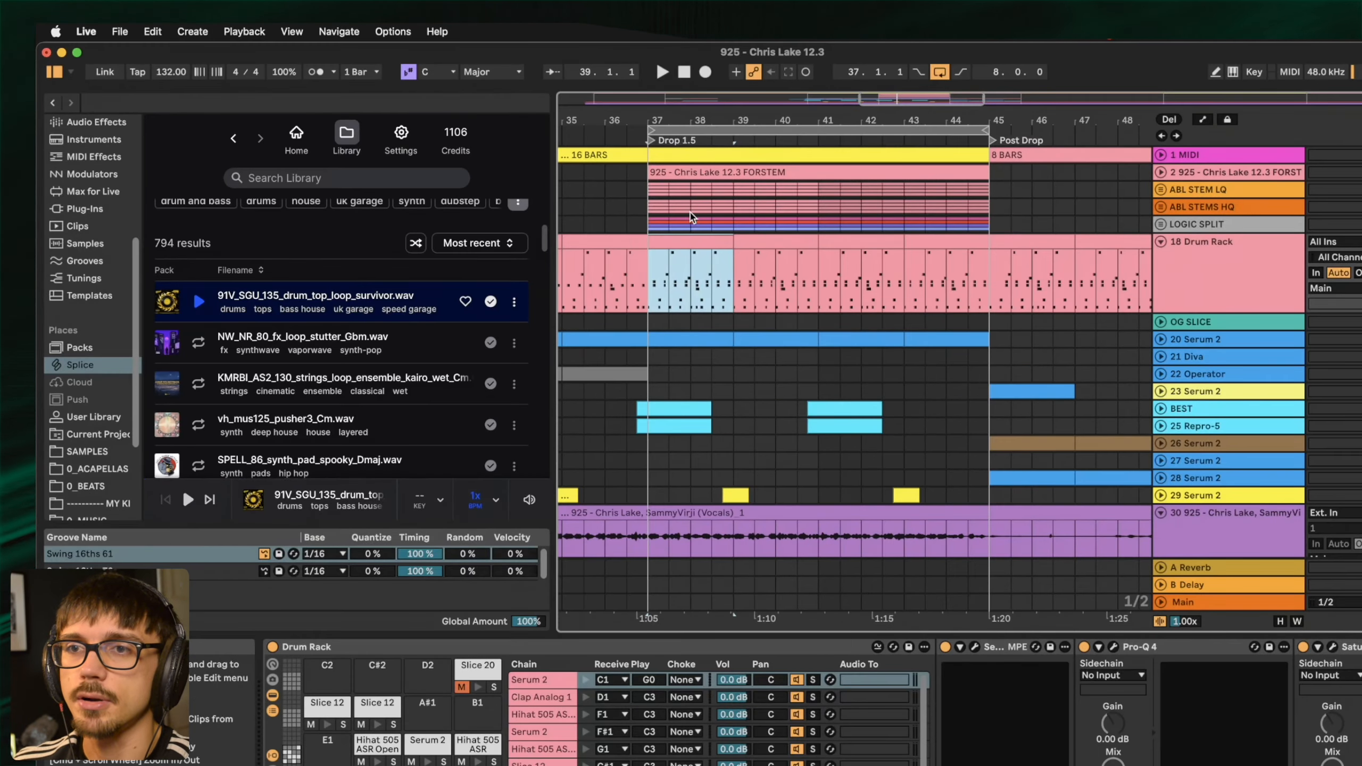
key(space)
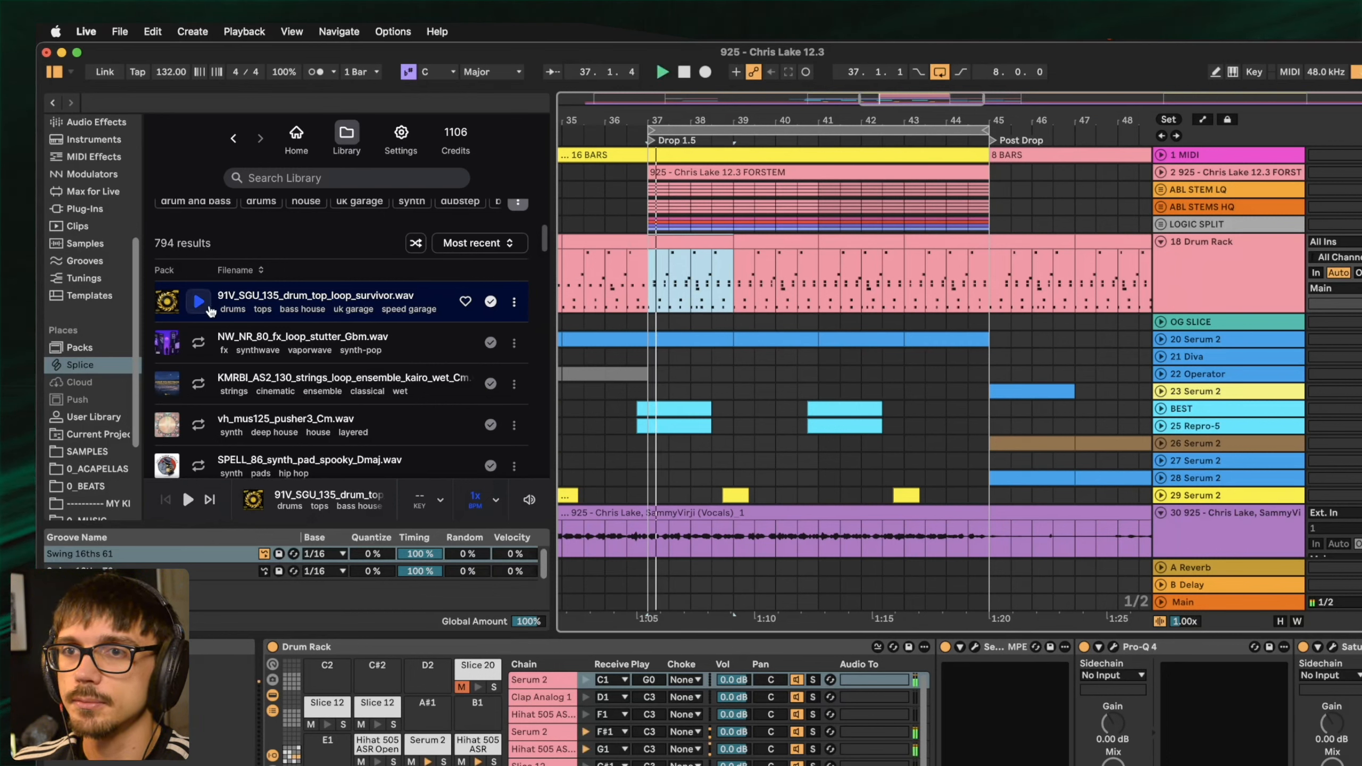
click(199, 302)
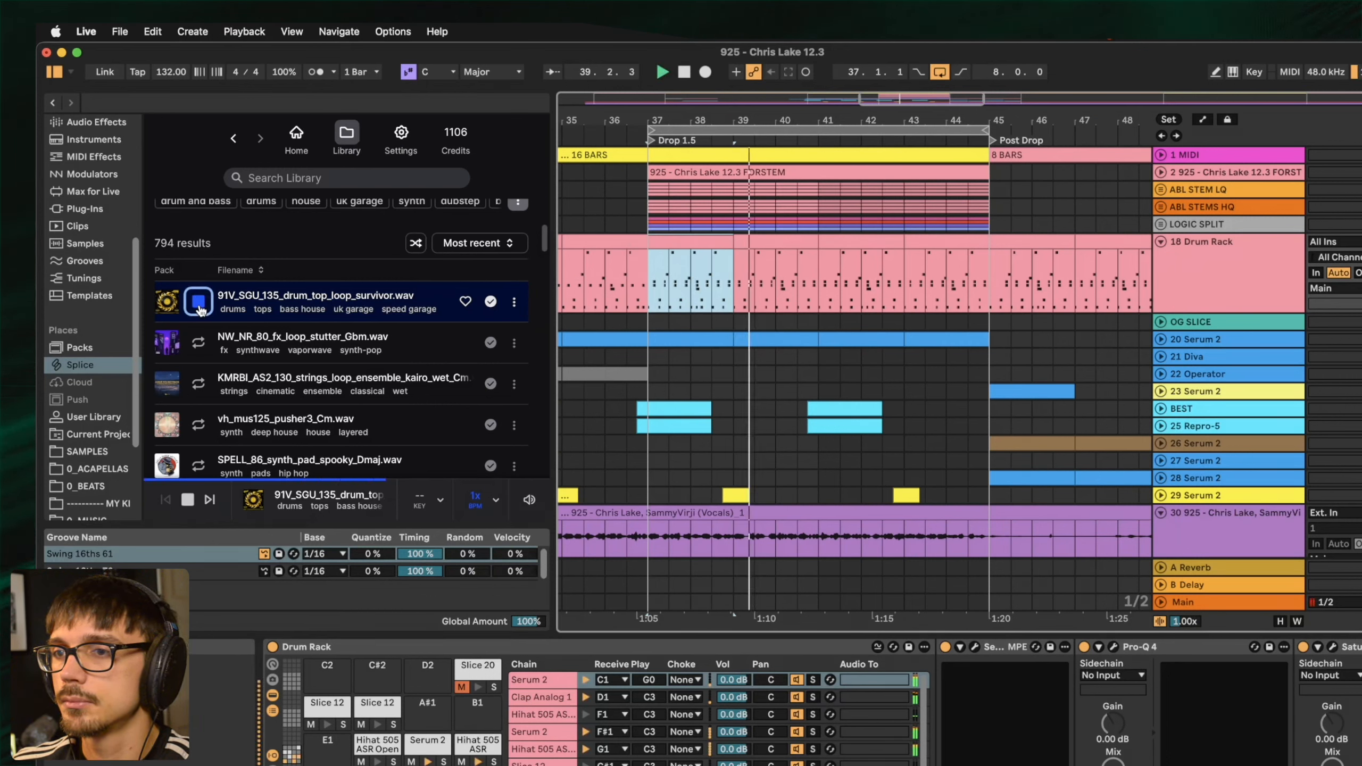
key(space)
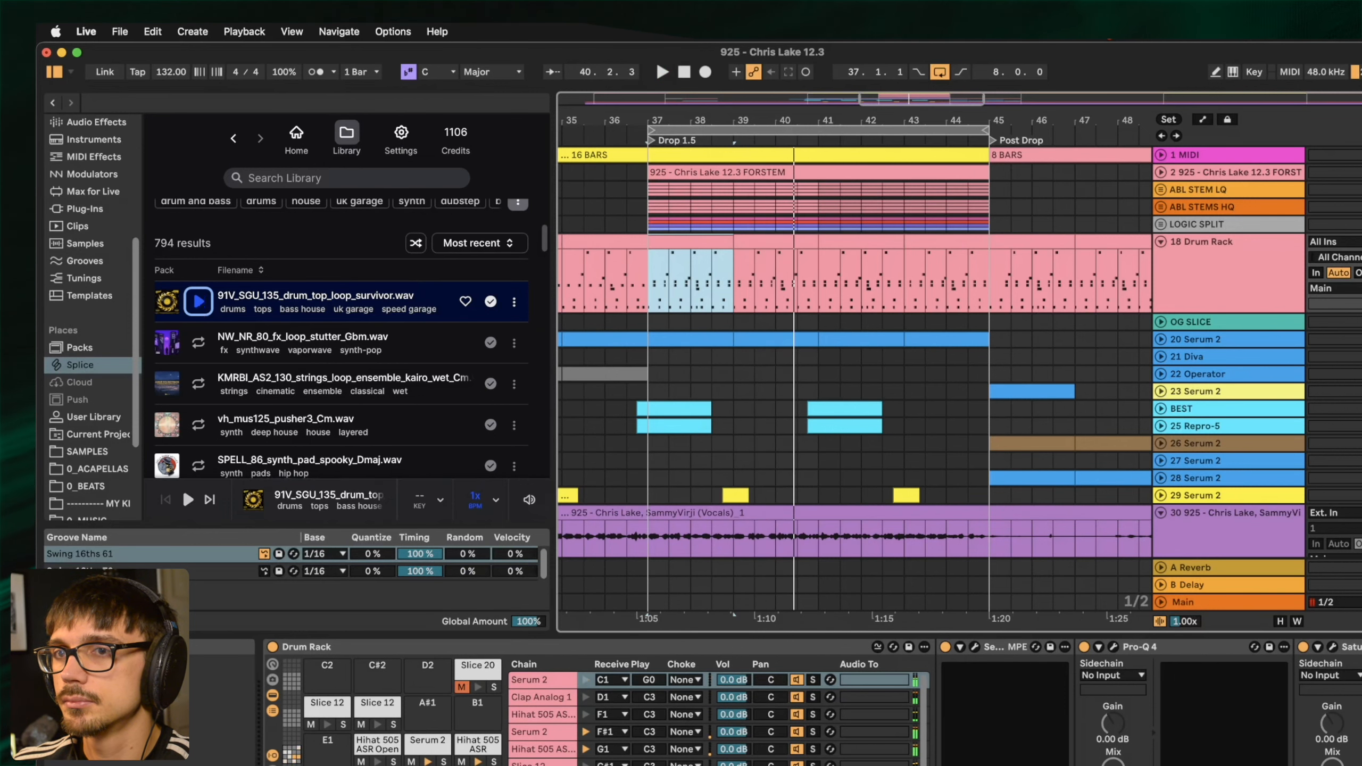
- Add an audio track below 18 Drum Rack and place 91V_SGU_135_drum_top_loop_survivor.wav on it at bar 37
key(super+t)
drag(344, 294, 704, 332)
click(747, 321)
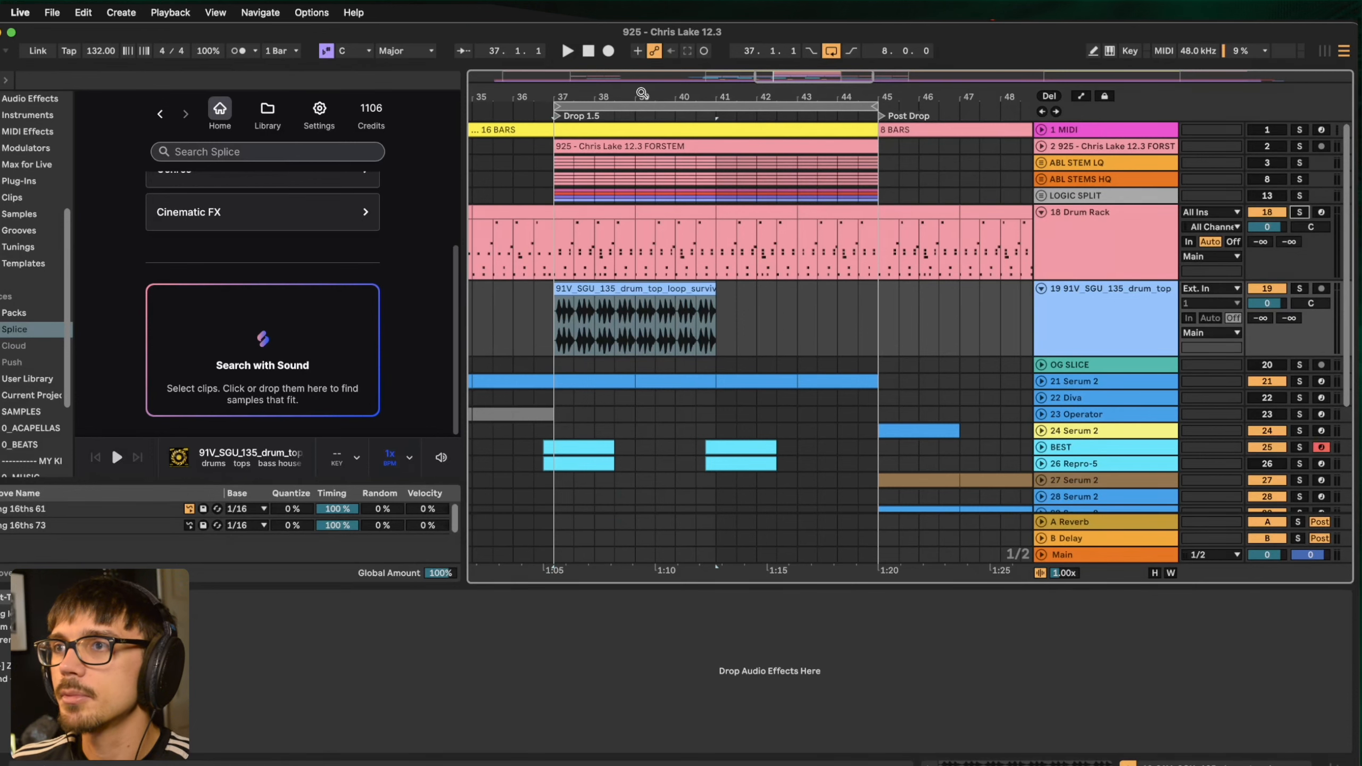
- Play the drop with the added drum top loop from bar 37 and lower the loop track's volume to -9.7 dB
drag(642, 94, 642, 83)
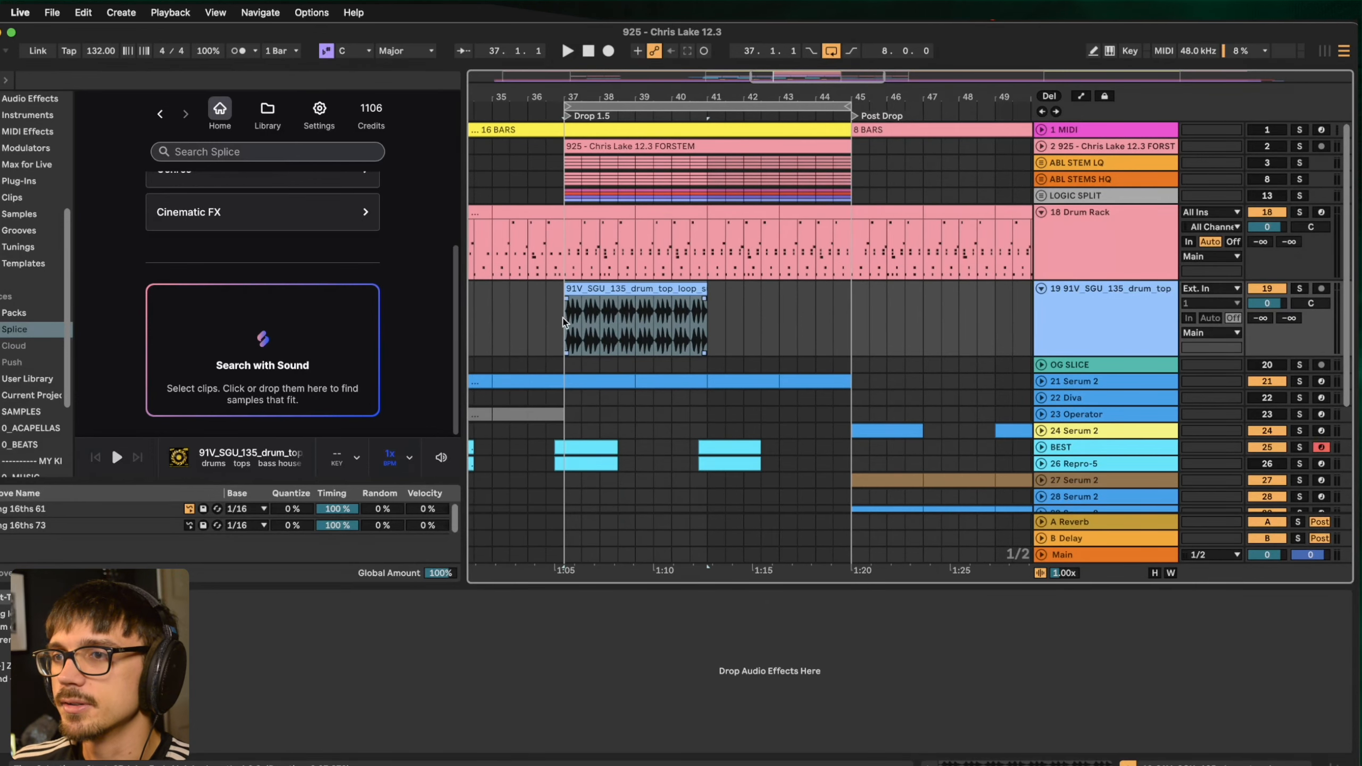
mouse_move(565, 322)
mouse_down()
mouse_move(704, 353)
mouse_move(670, 336)
mouse_up()
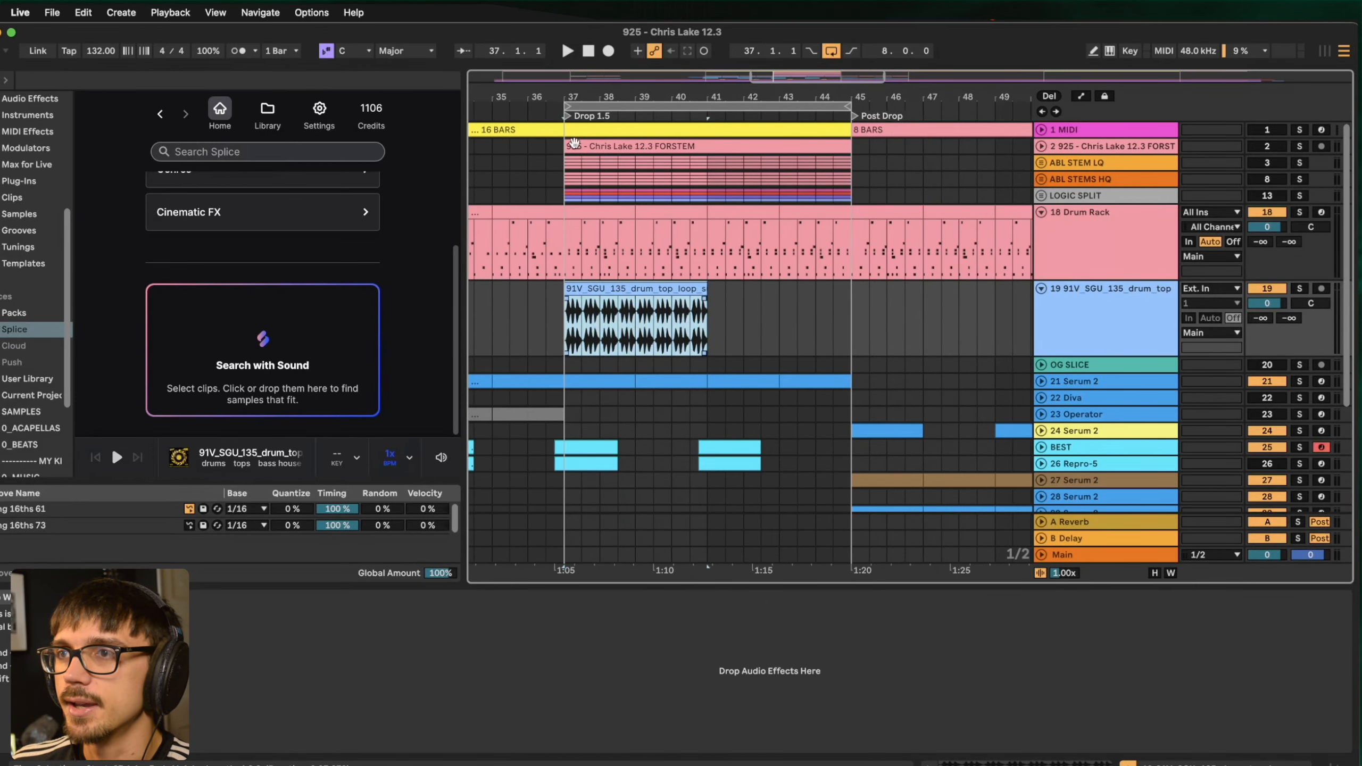
drag(565, 91, 633, 96)
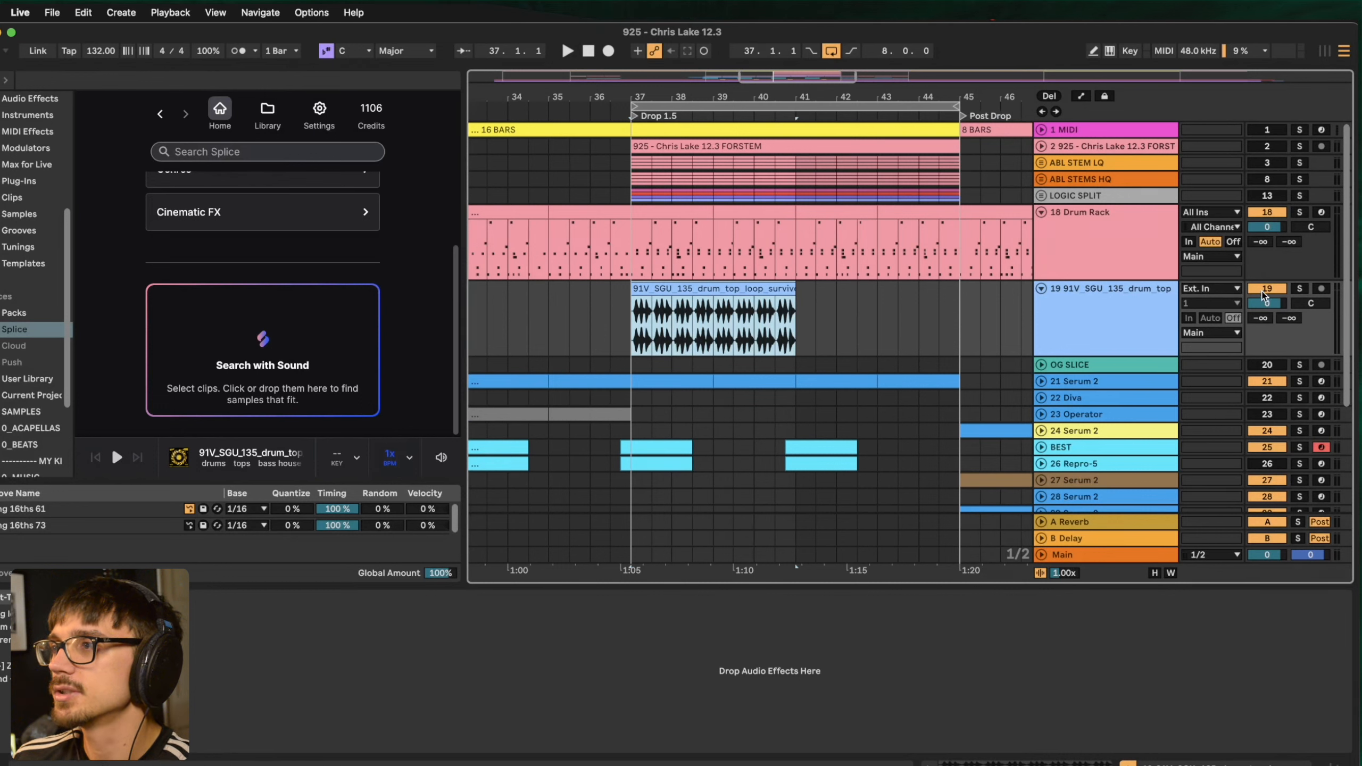
key(space)
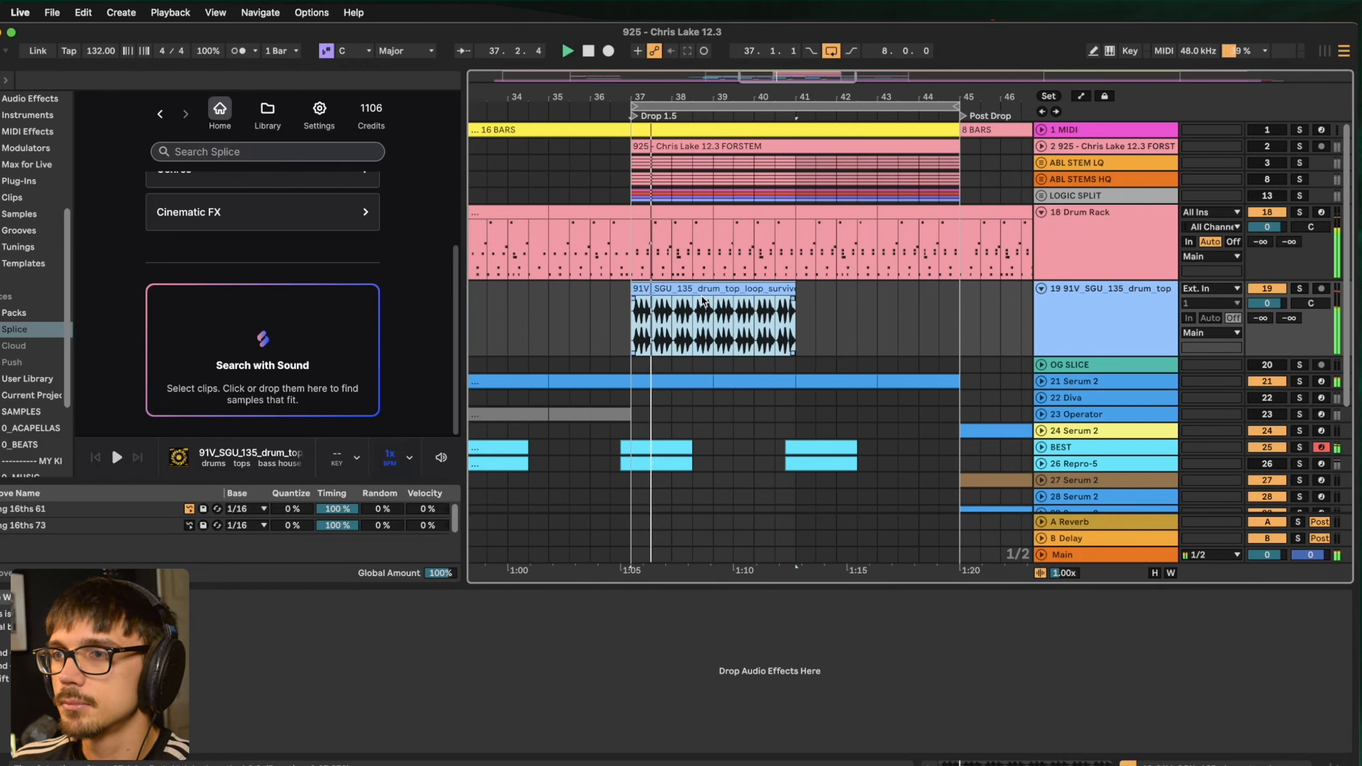
drag(1267, 304, 1267, 334)
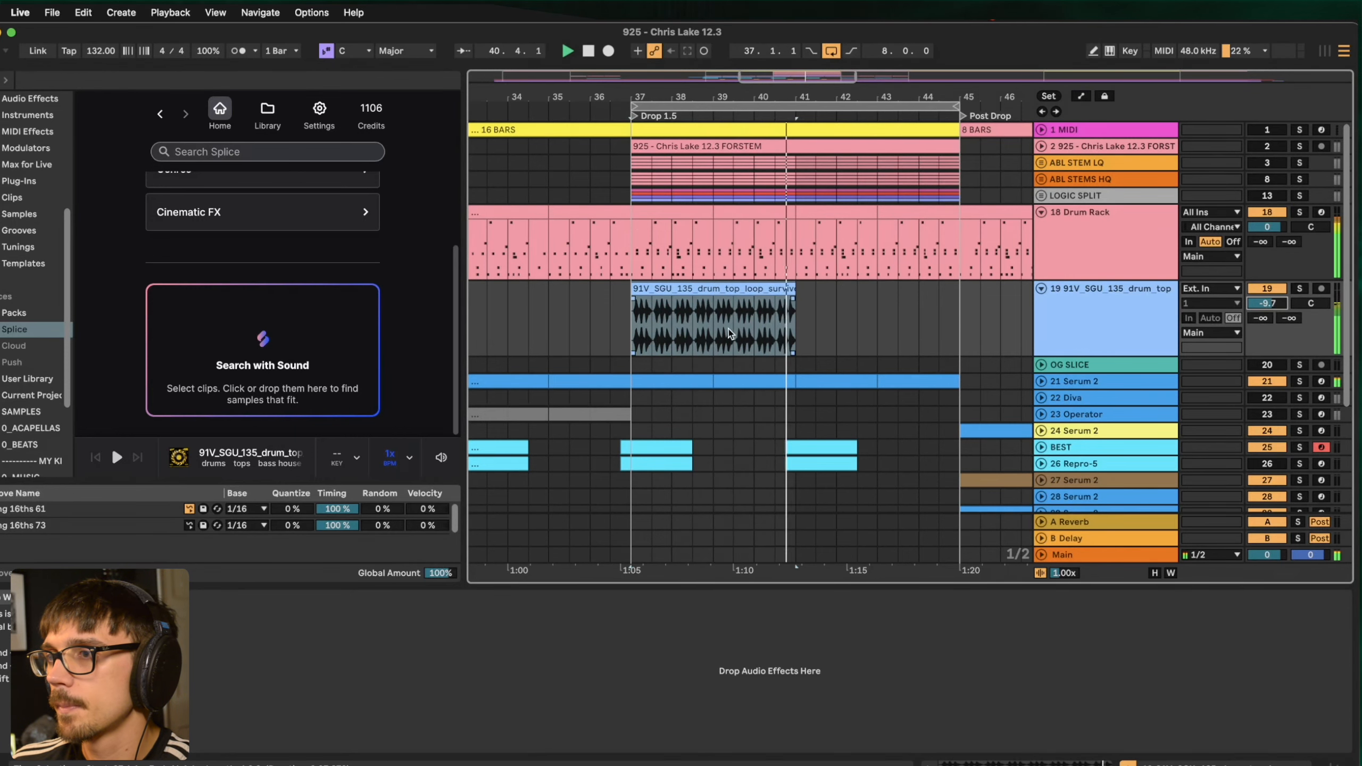
- Stop playback and run Splice's Search with Sound using the drum top loop clip as the reference
click(695, 303)
key(space)
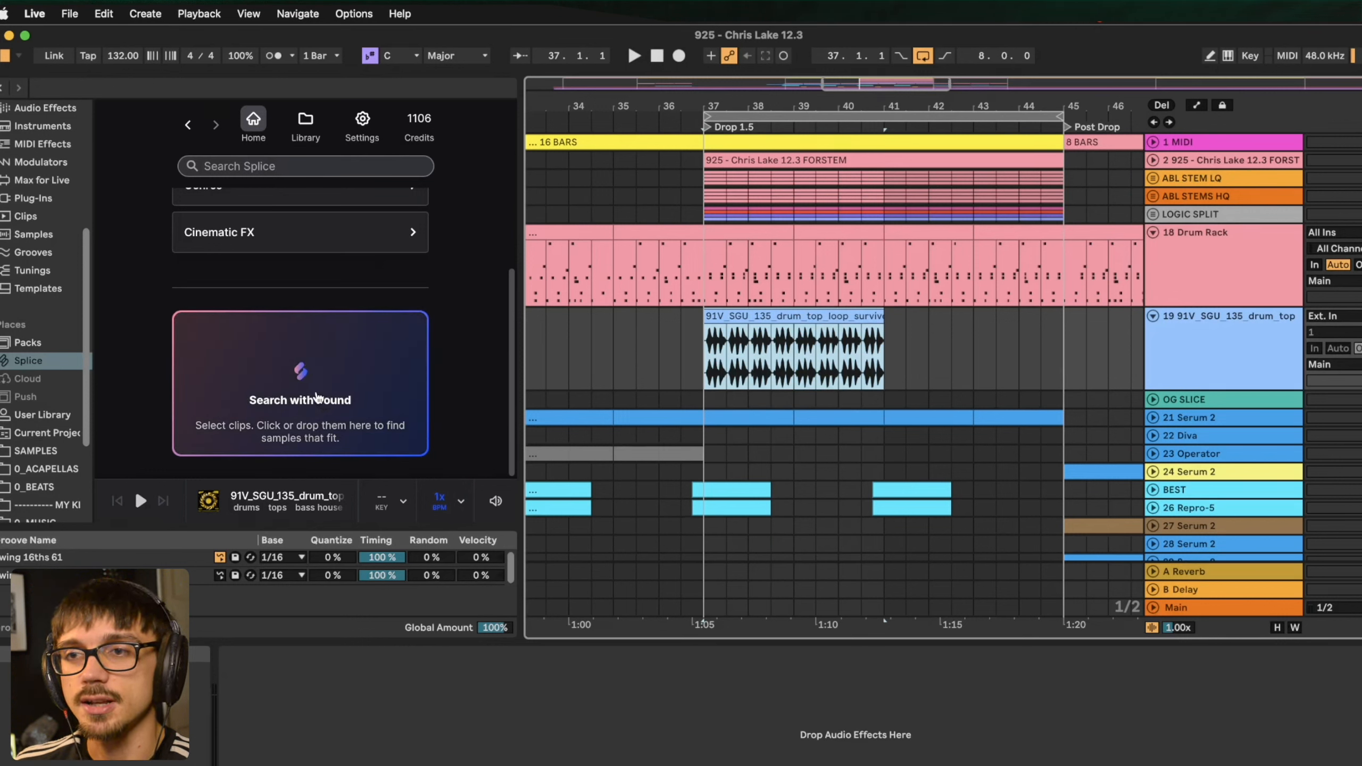
click(317, 397)
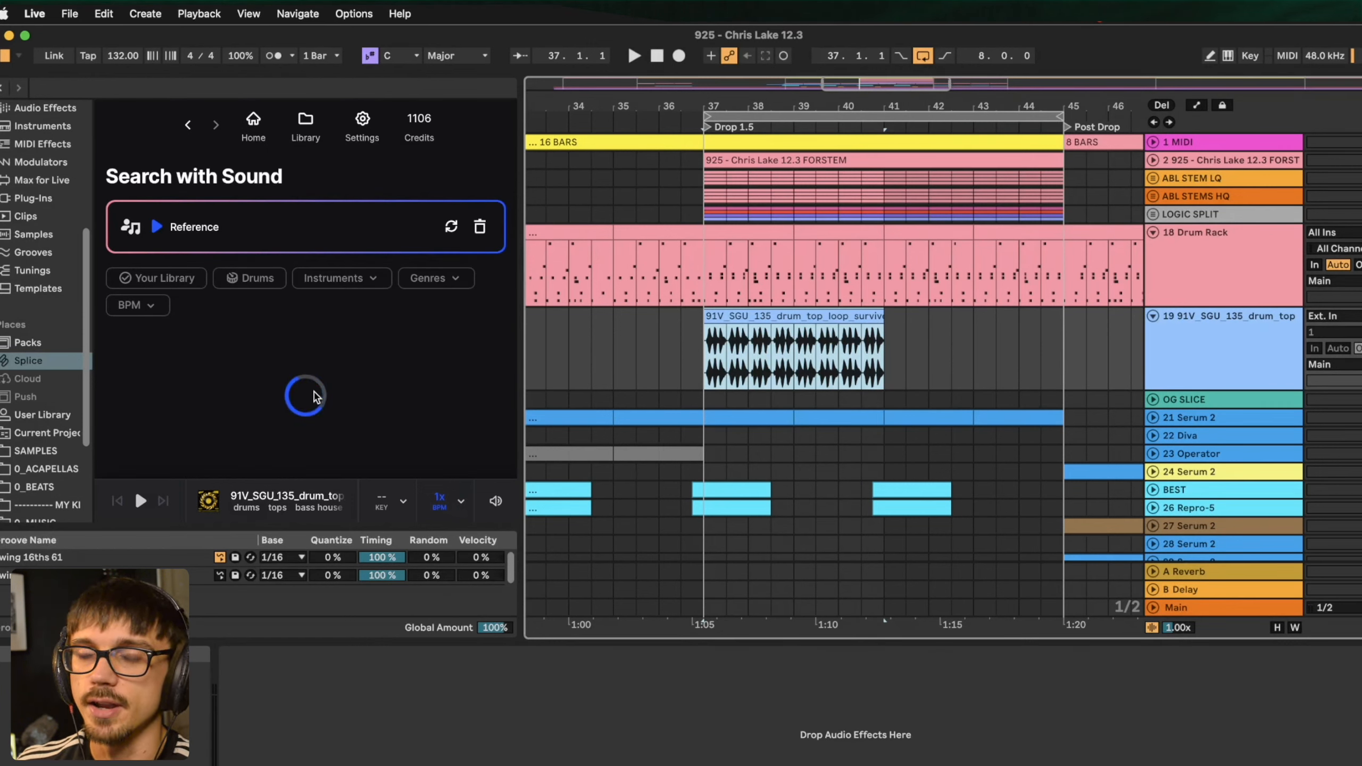
- Audition the first five Search with Sound results in sync with the drop, from AT_Loom_120_Texture_Loop_Valve.wav to de_music_128_nemo_full.wav
scroll(232, 344, down, 5)
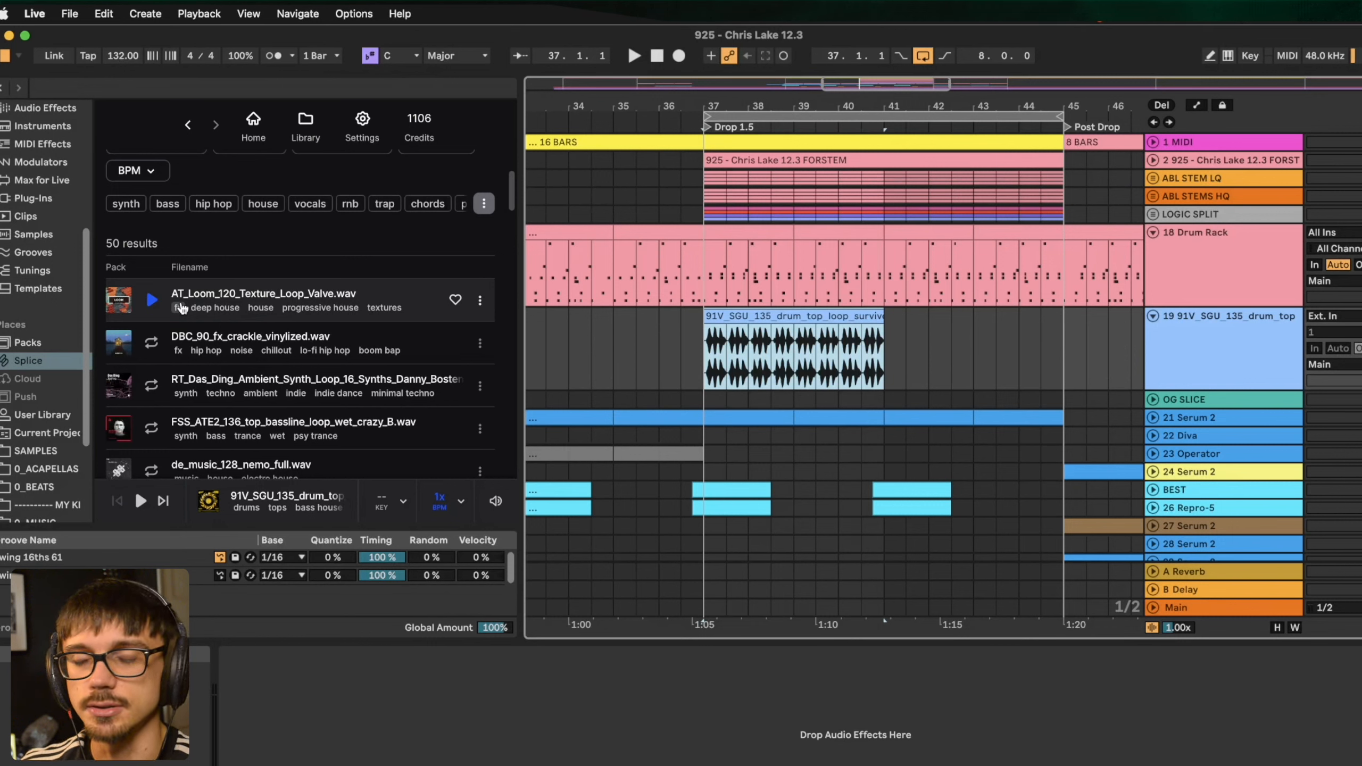
click(151, 300)
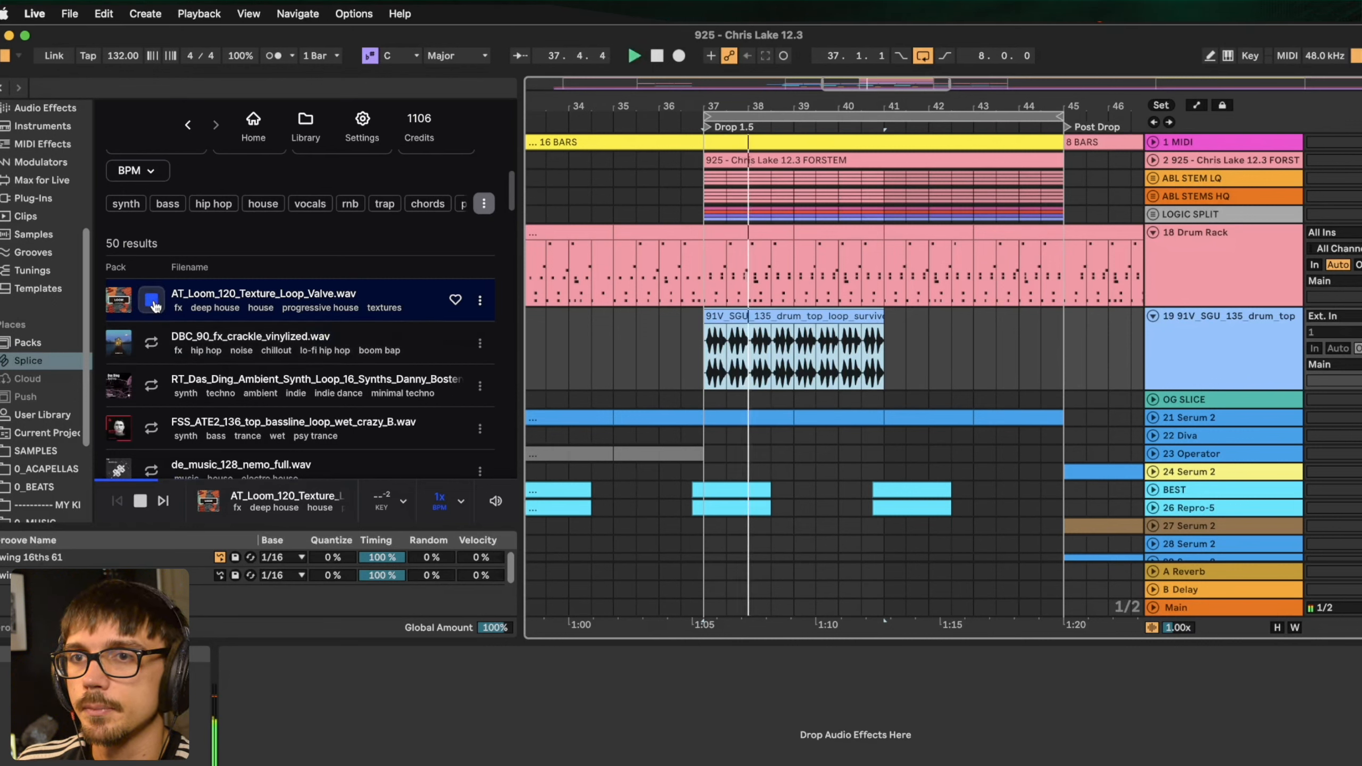
click(154, 350)
scroll(157, 357, down, 3)
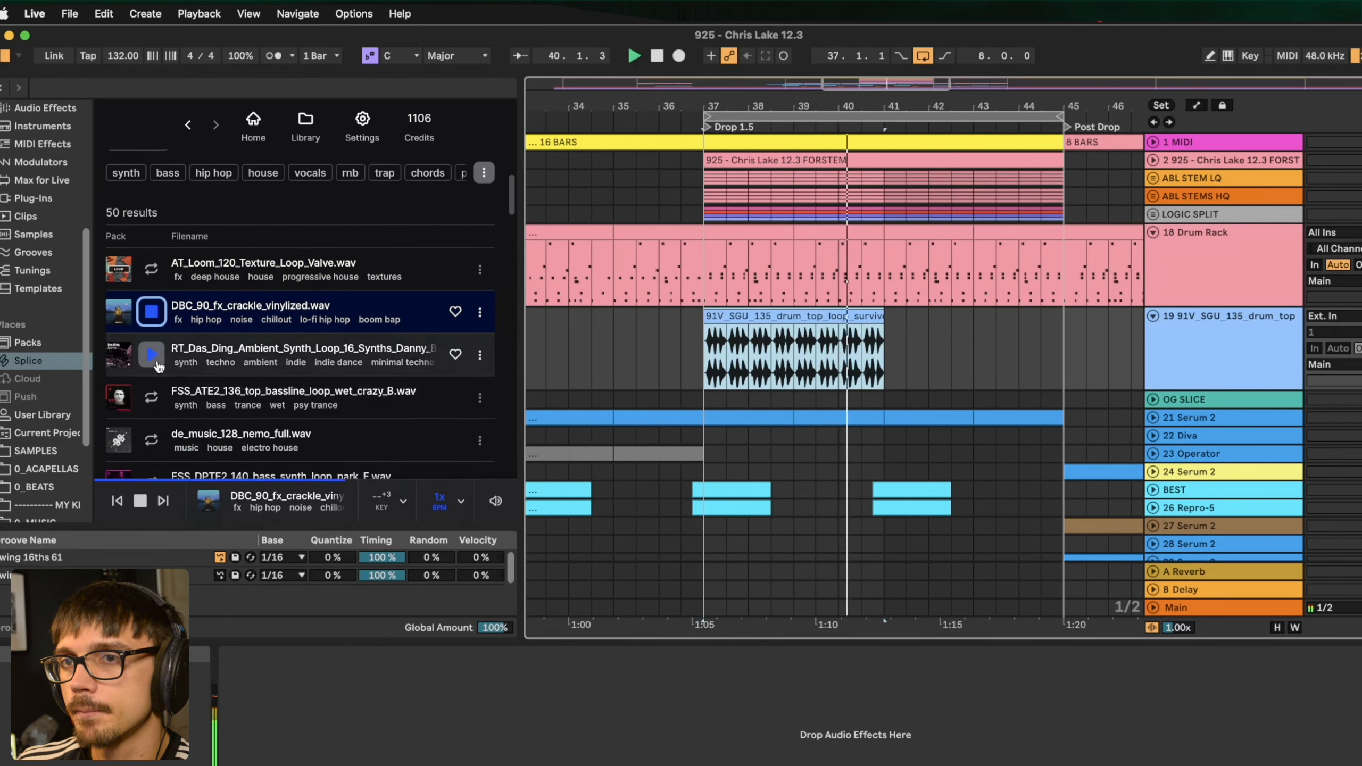
click(153, 357)
scroll(156, 360, down, 3)
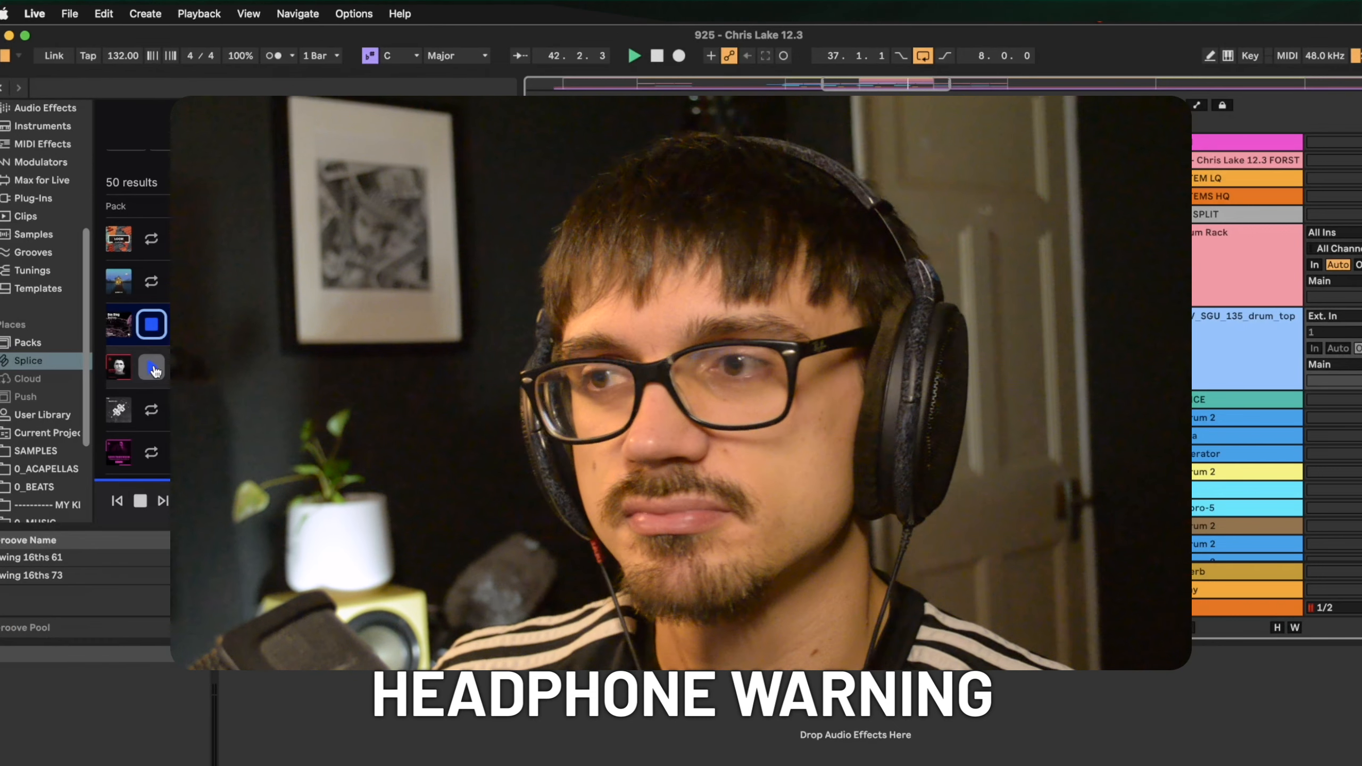
click(151, 367)
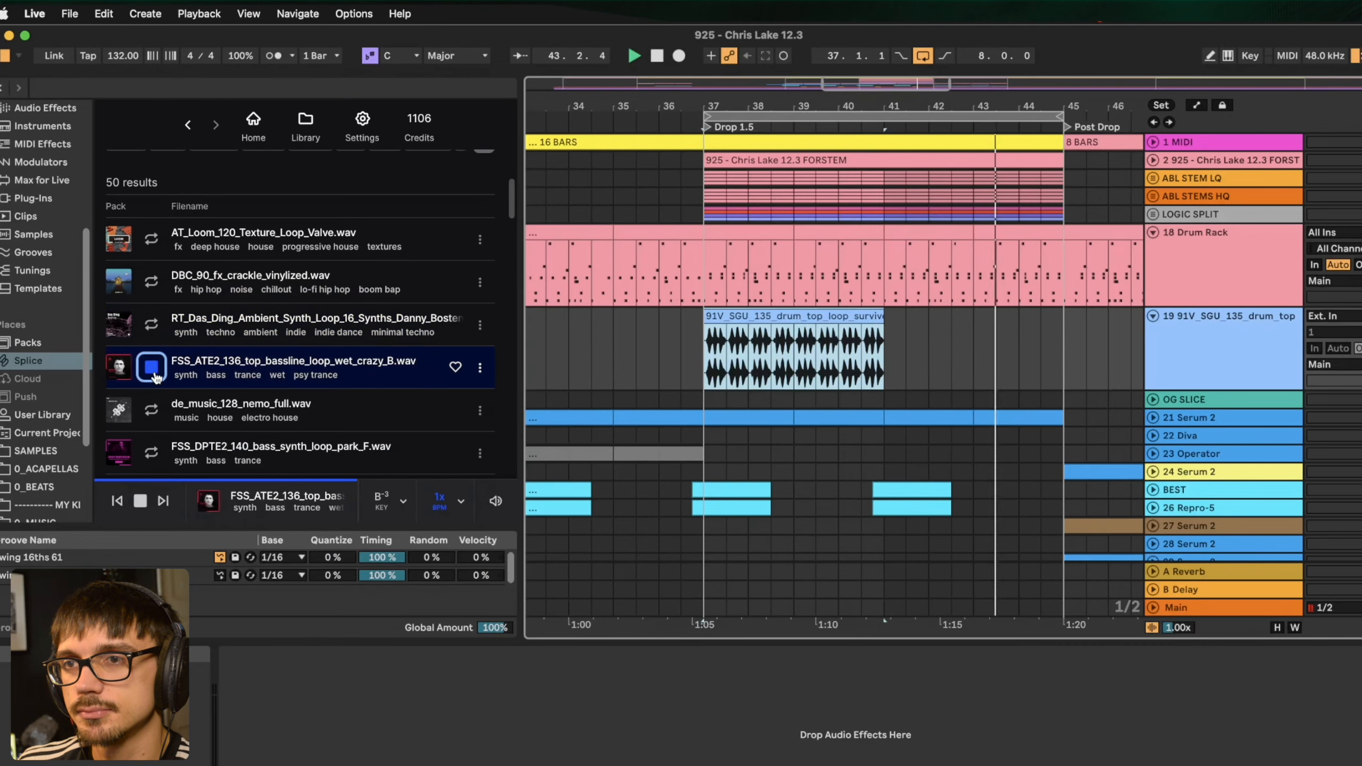
click(152, 410)
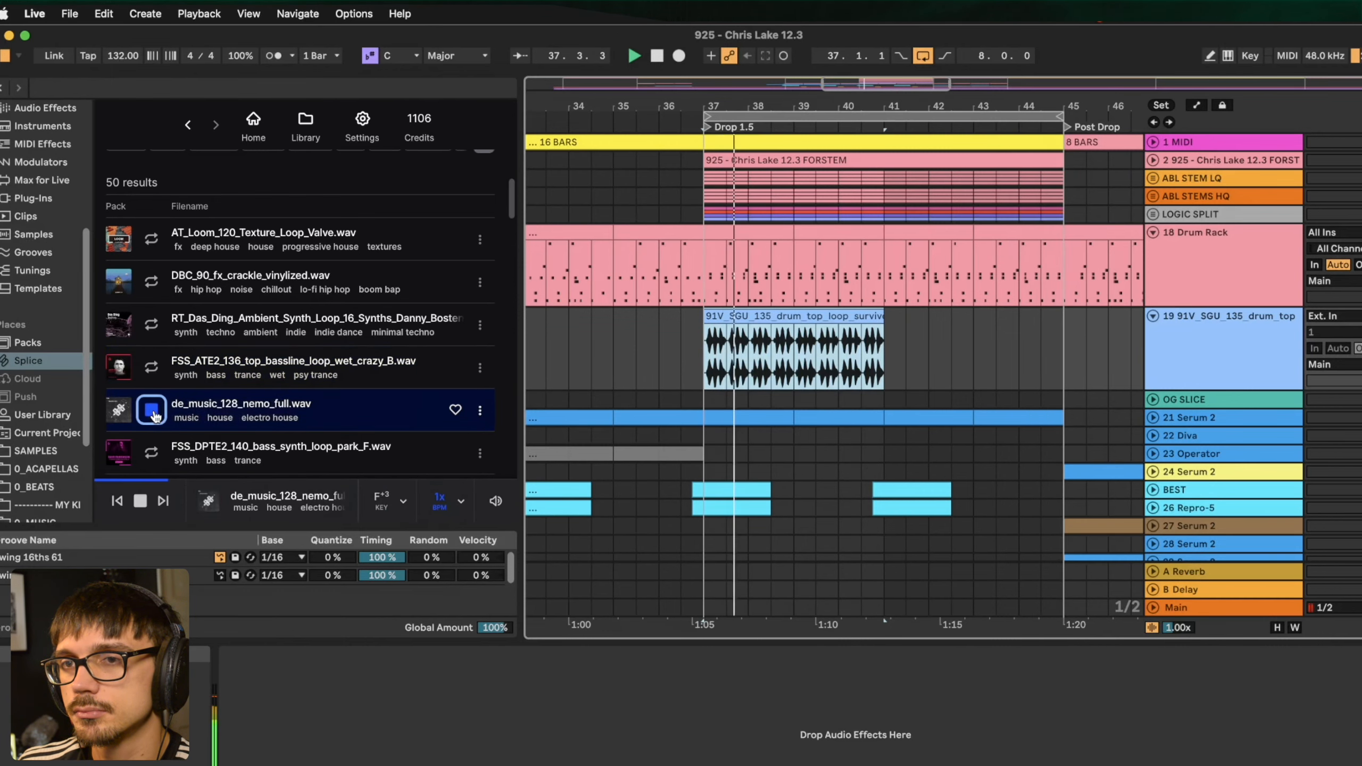
click(152, 410)
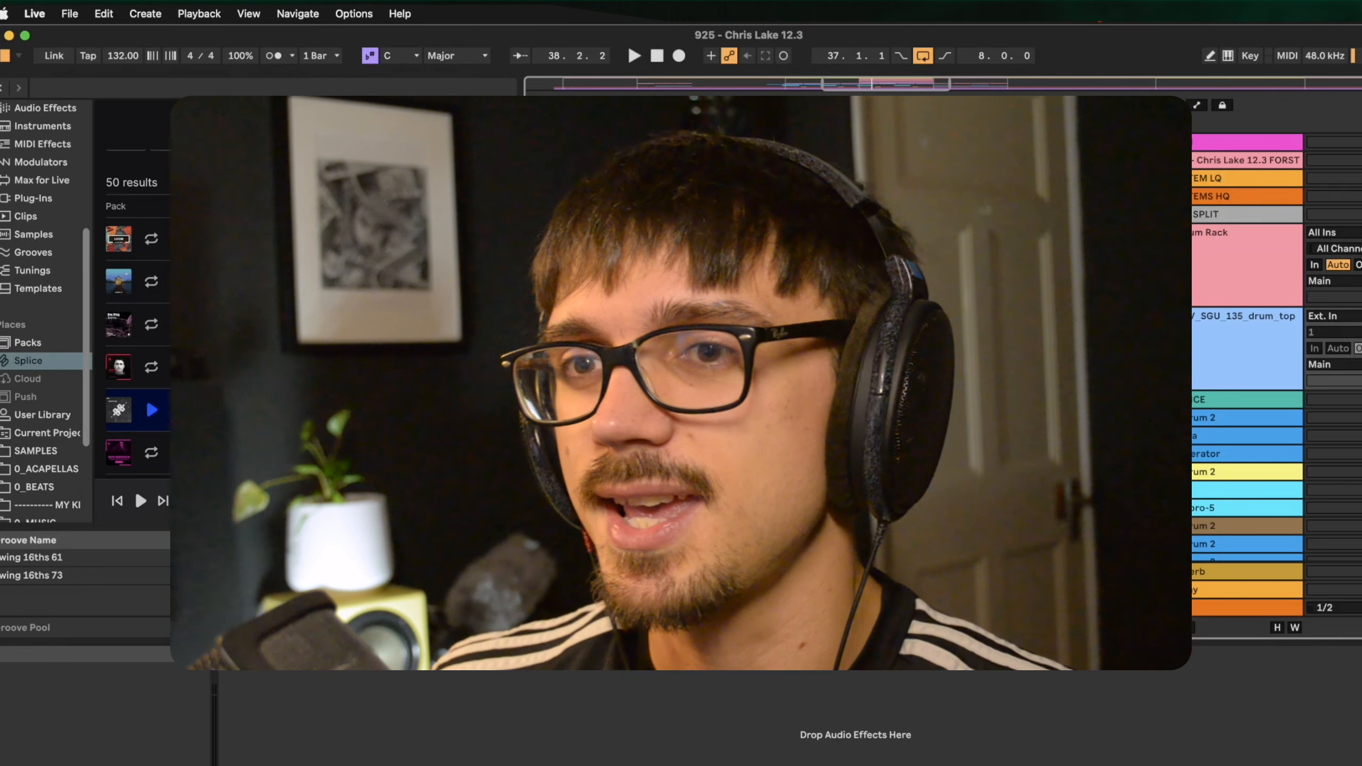
scroll(137, 332, down, 1)
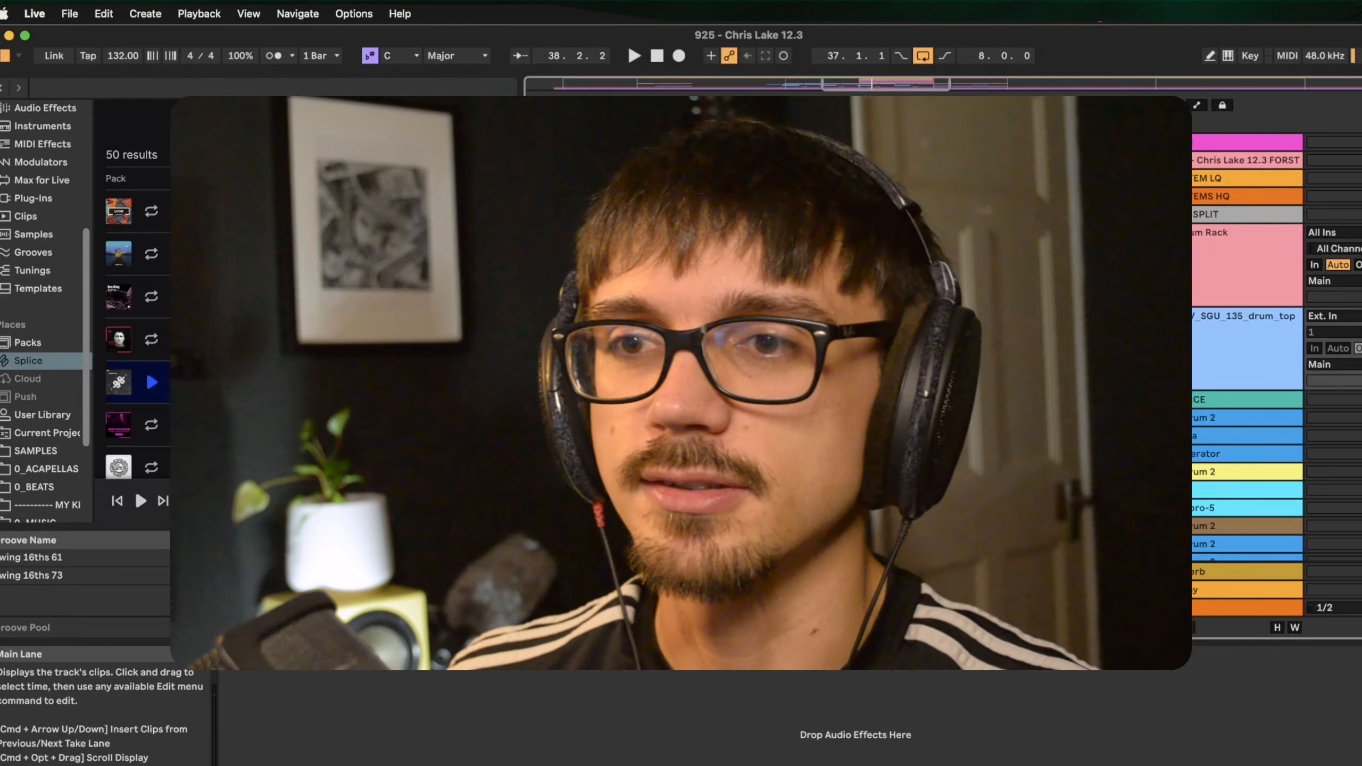
- Run Splice's Search with Sound using the 18 Drum Rack MIDI clip from bars 37 to 39 as the reference
scroll(199, 408, down, 1)
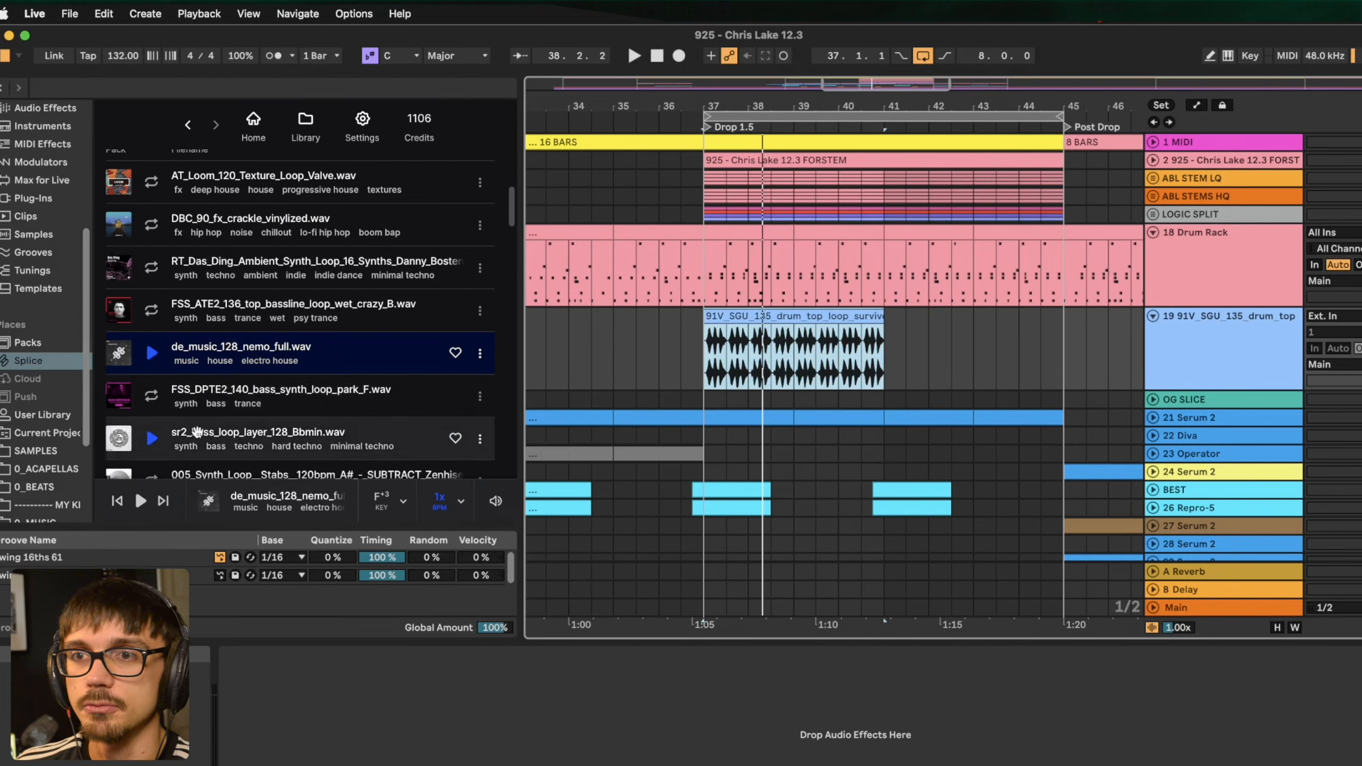
scroll(204, 394, up, 5)
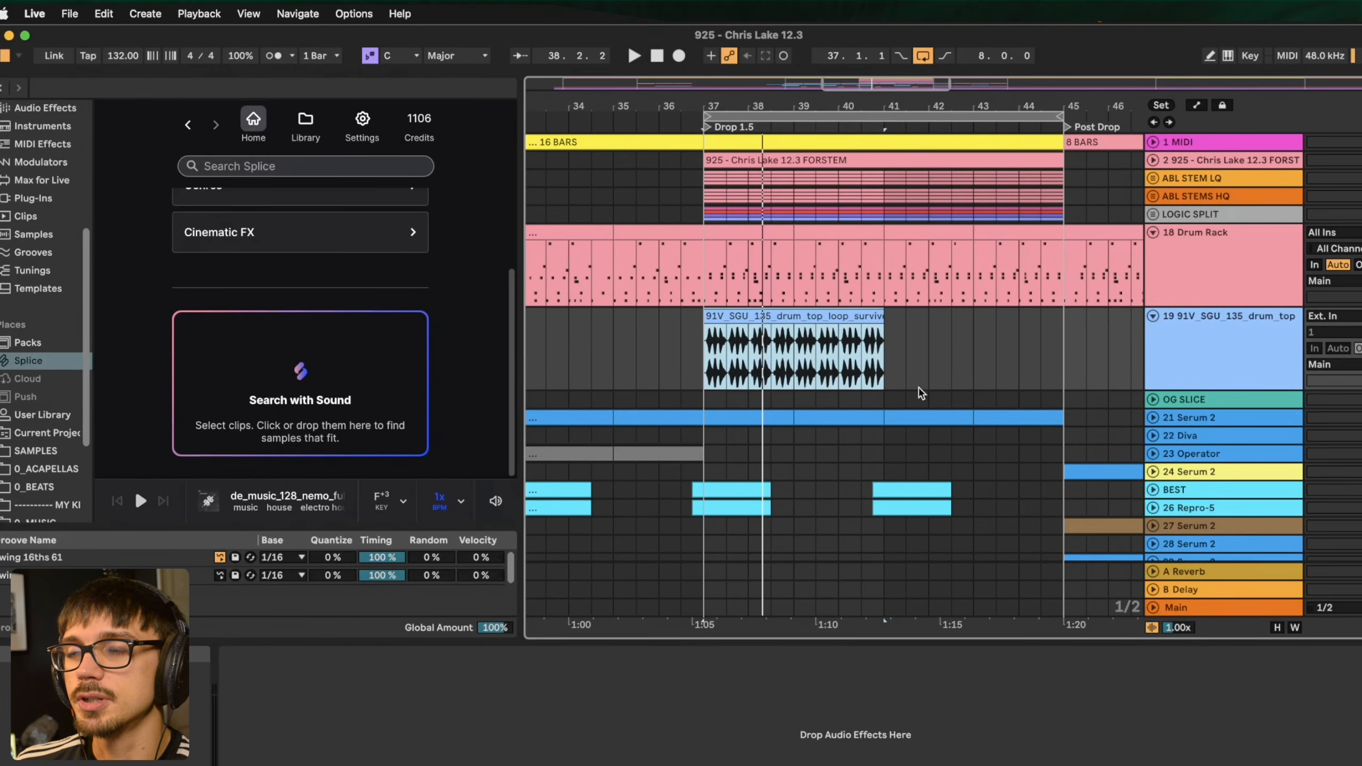
click(746, 234)
drag(752, 235, 324, 321)
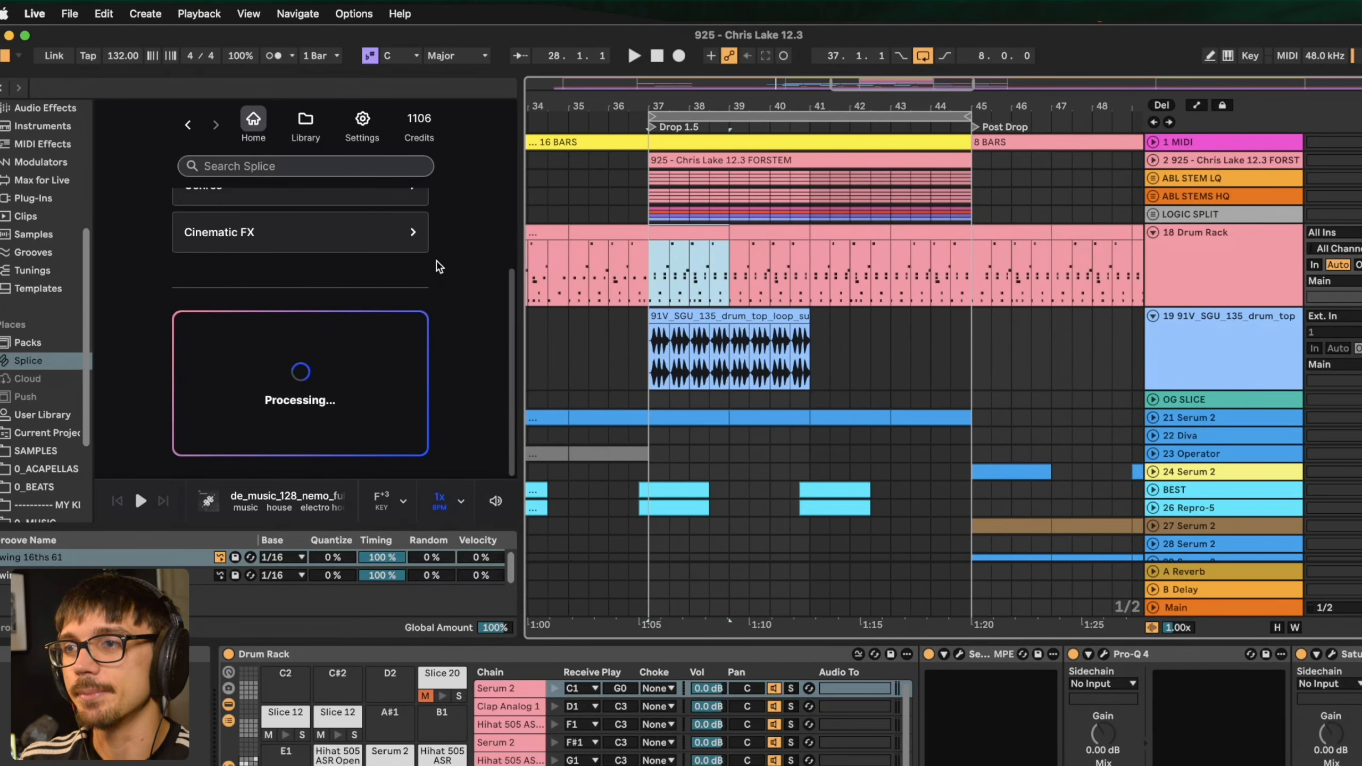
scroll(365, 349, down, 3)
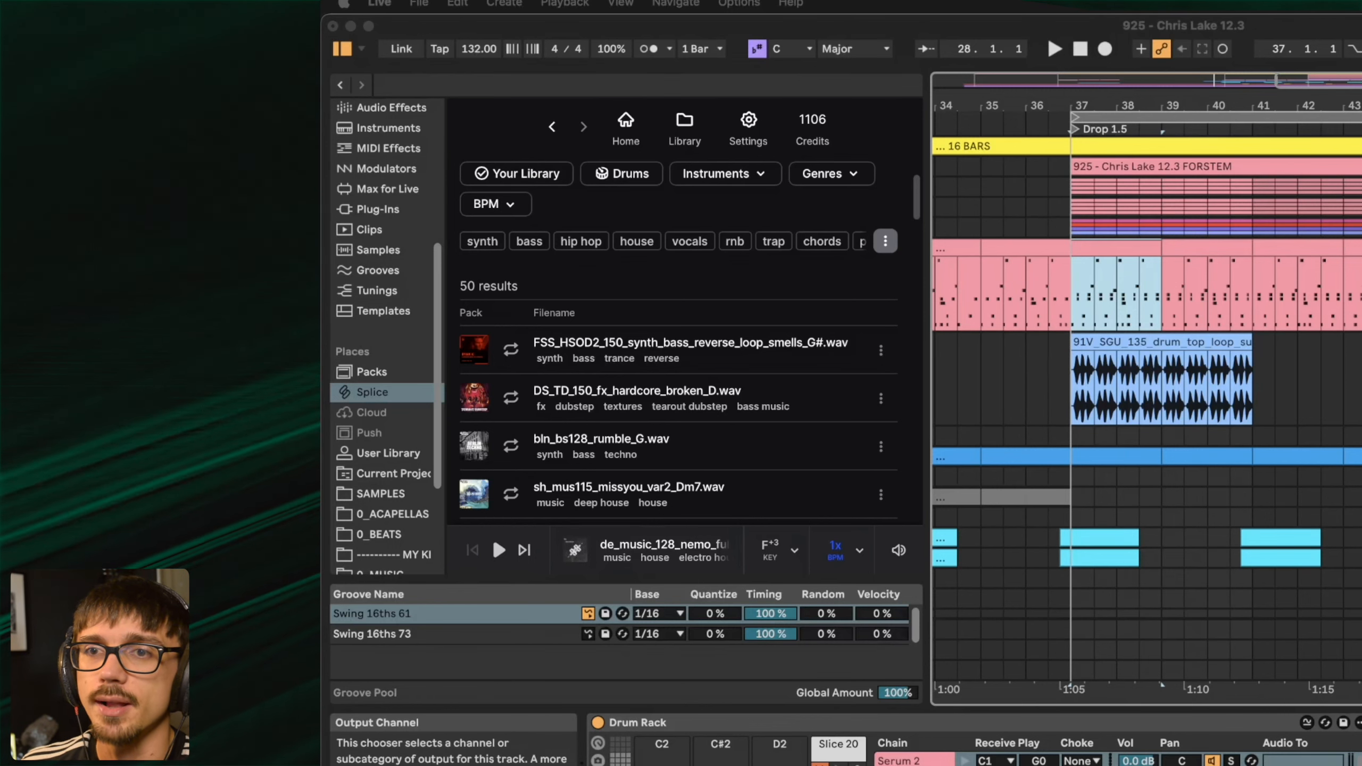
- Browse the Clips category and return to Splice to look over its home page
click(349, 231)
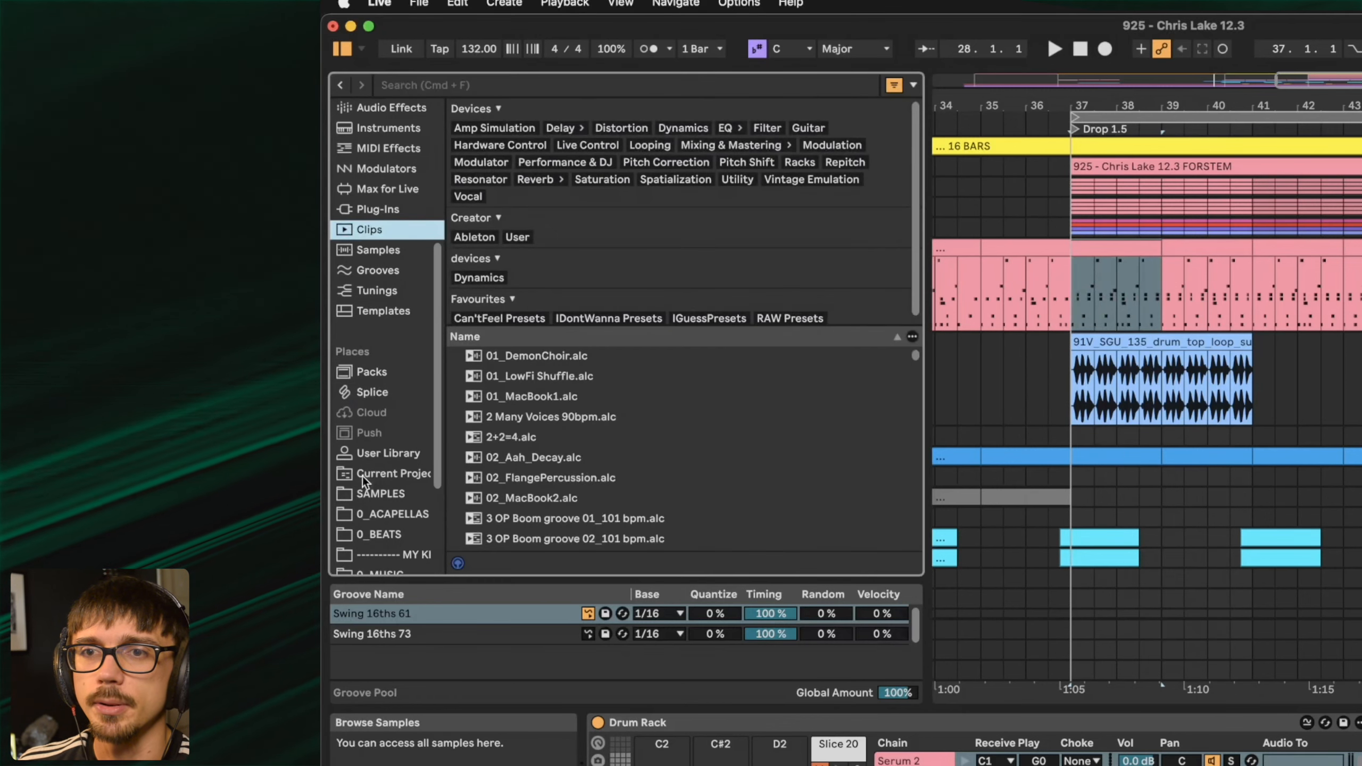
click(373, 391)
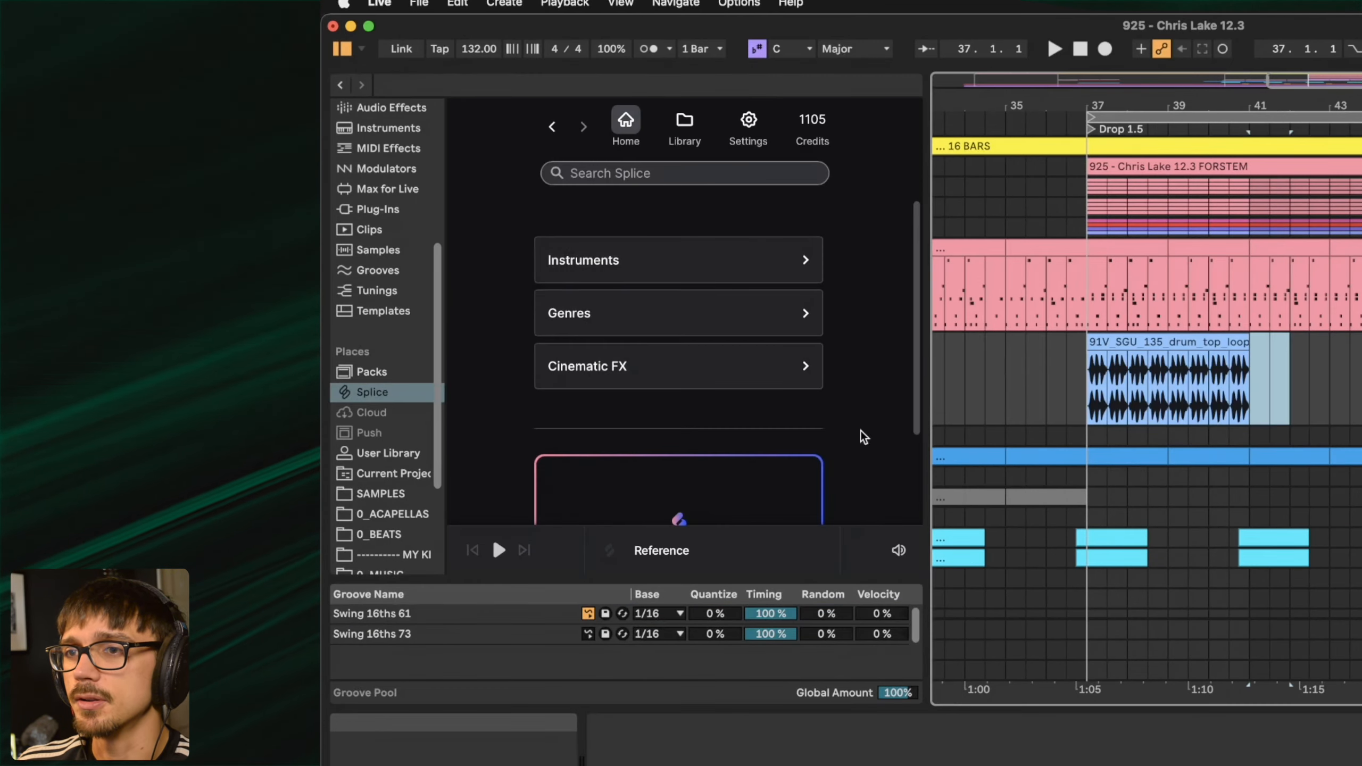
scroll(861, 430, down, 3)
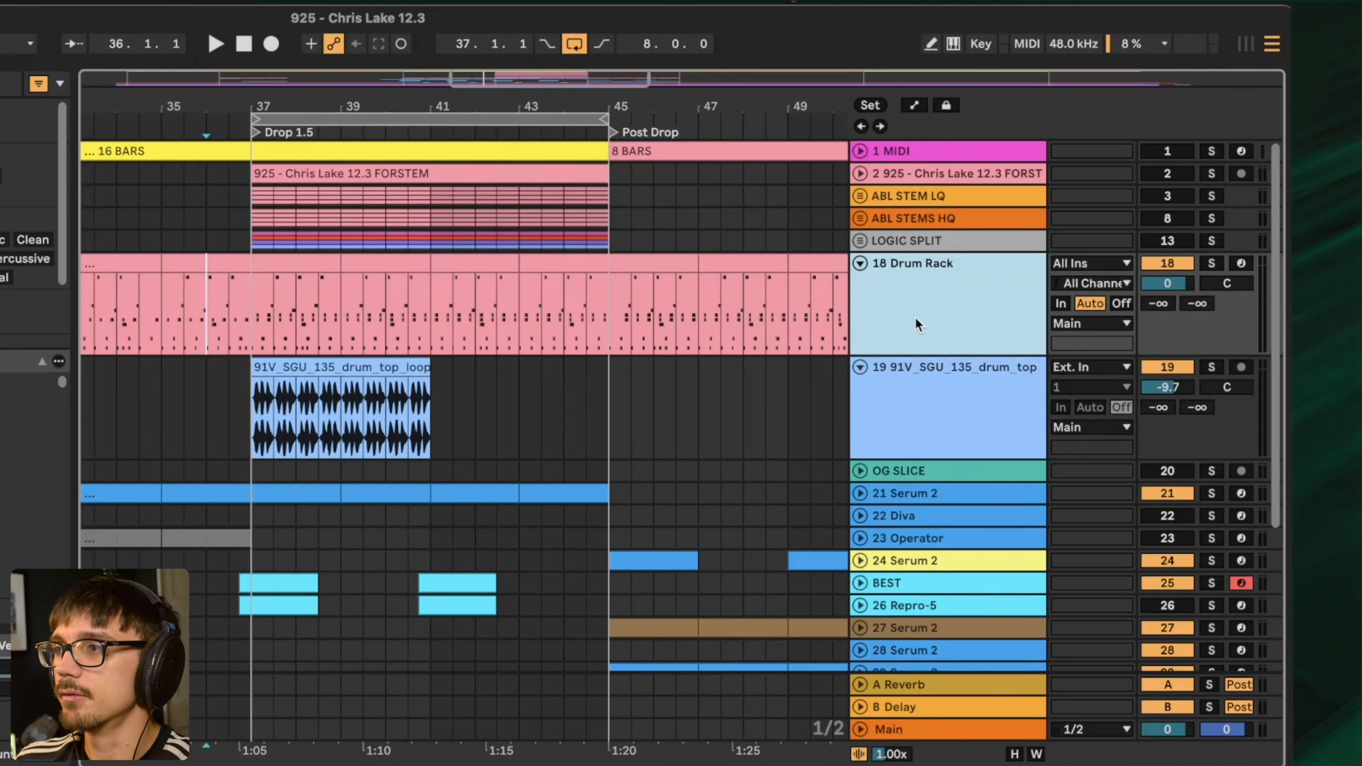
- Group the 18 Drum Rack track with the 91V_SGU_135_drum_top loop track
shift+click(937, 396)
right_click(892, 312)
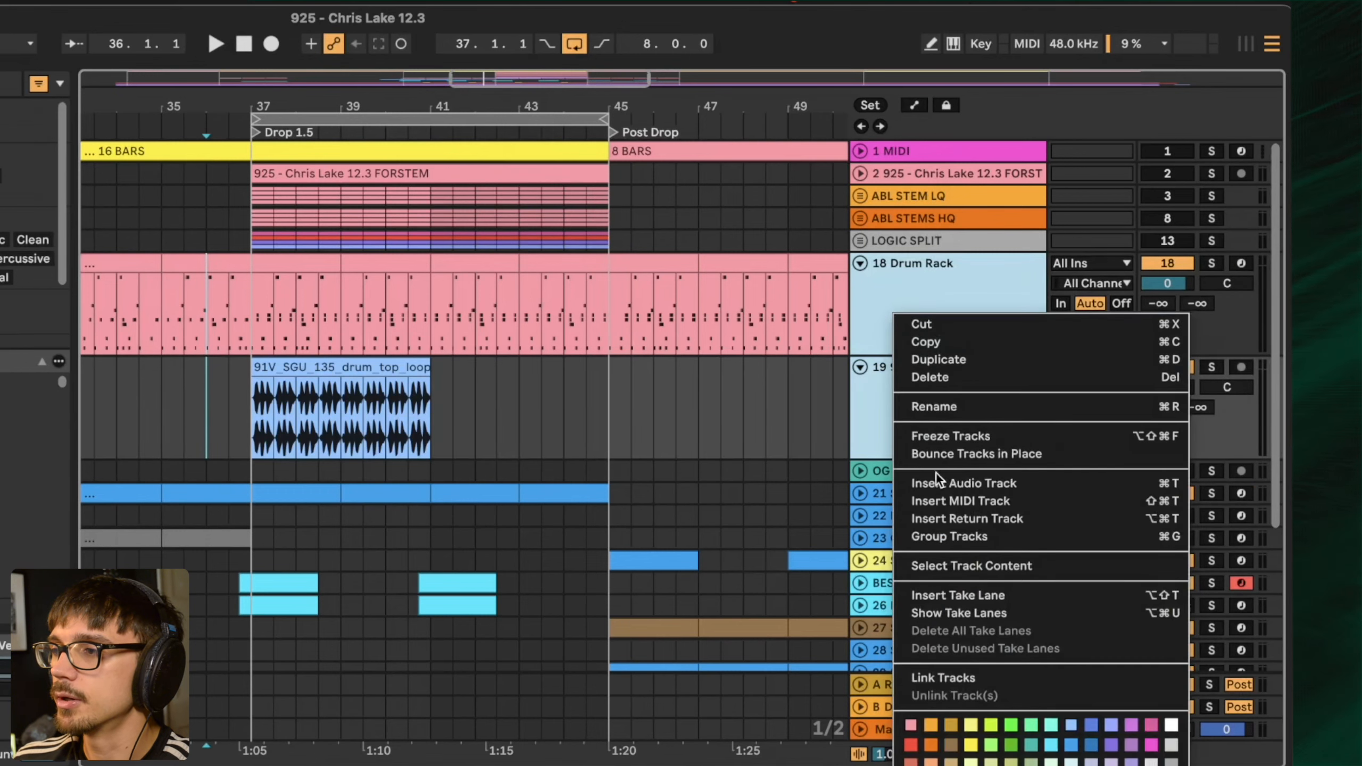
click(949, 536)
- Bounce the new drum group in place and set the playback start to bar 37 on the bounced track
right_click(909, 306)
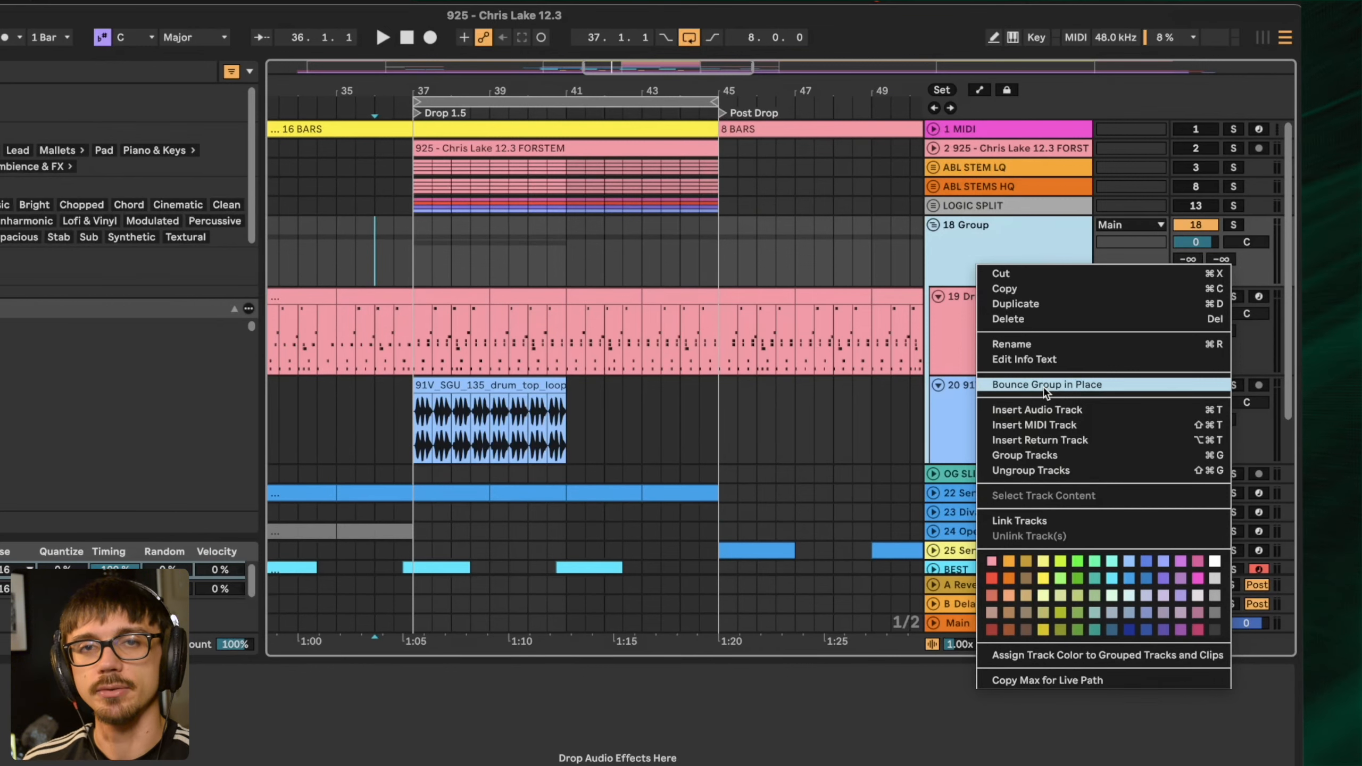
click(1042, 387)
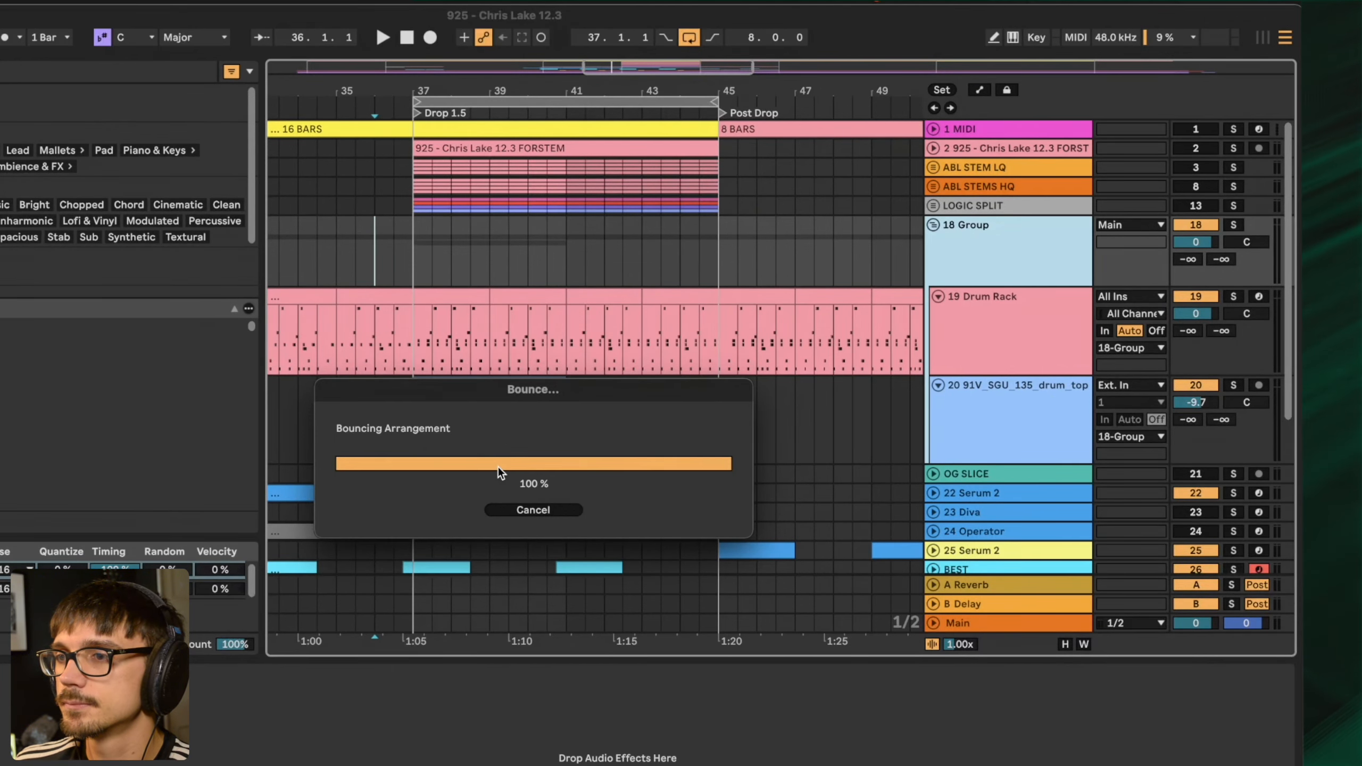
scroll(498, 466, down, 4)
click(350, 314)
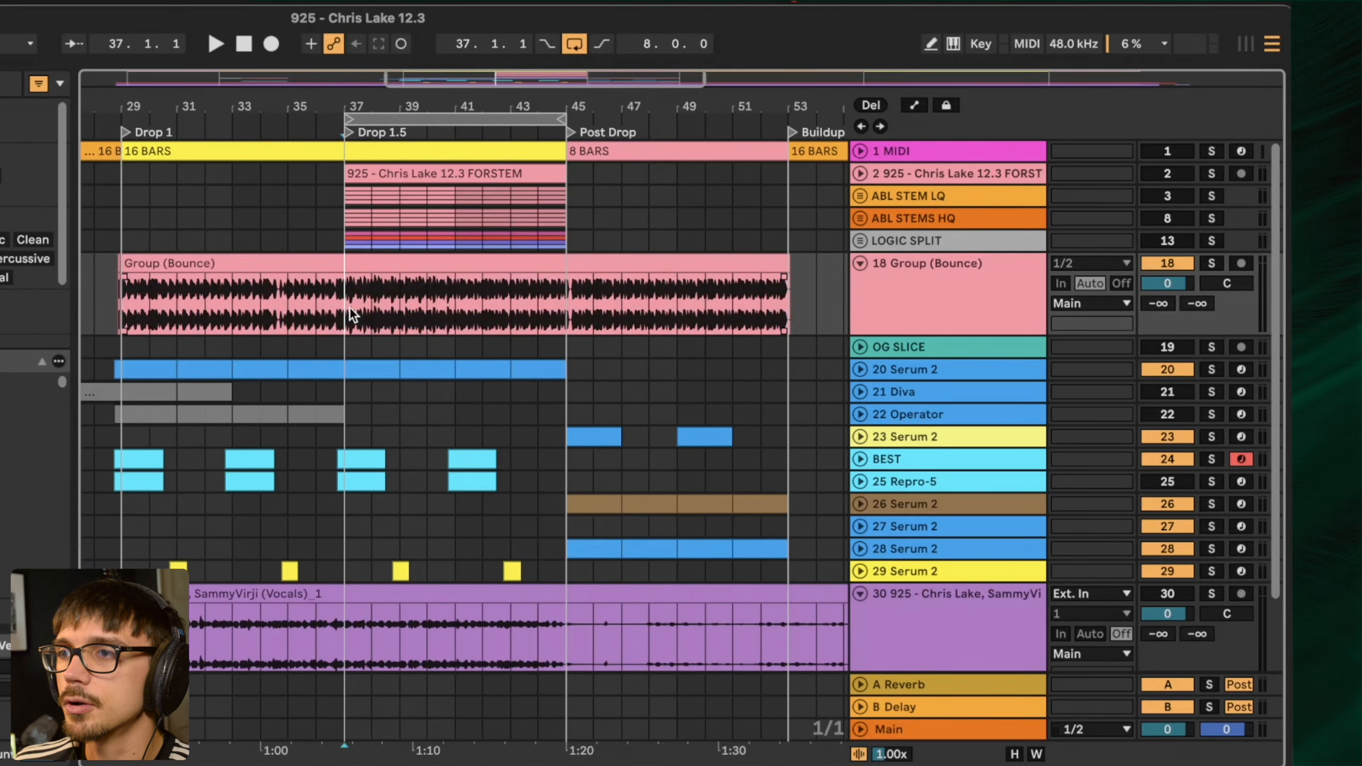
- Solo the bounced group track and play it from the start of Drop 1.5
click(1212, 265)
key(space)
drag(371, 107, 320, 105)
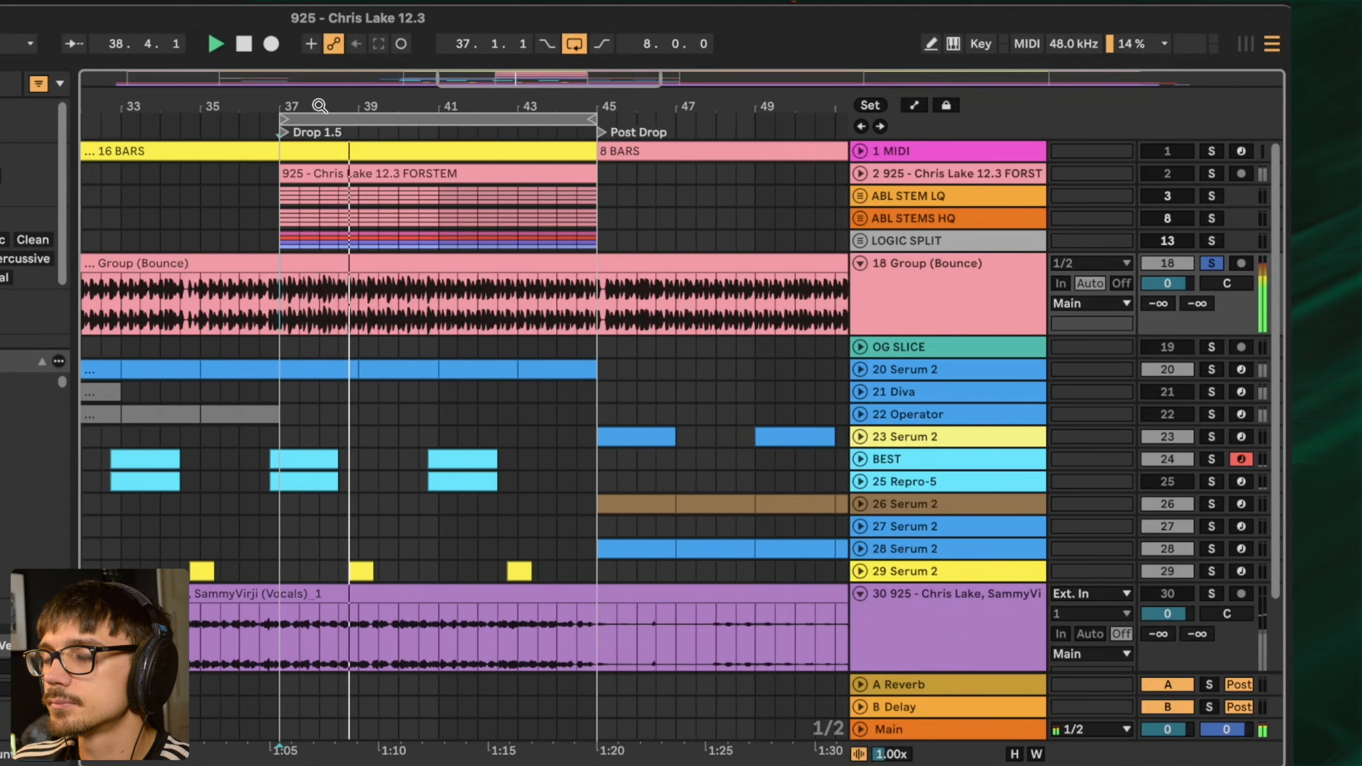
key(space)
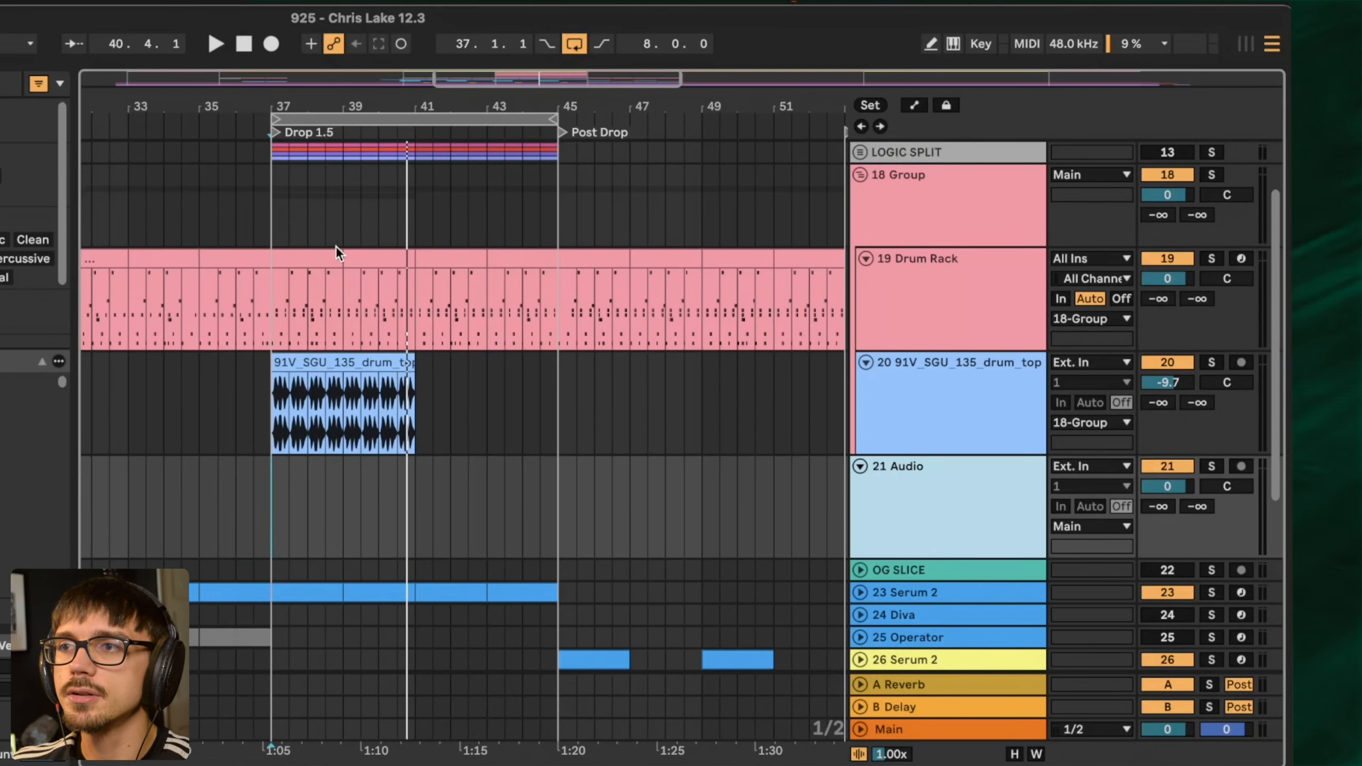
- Copy the 19 Drum Rack clip from bars 37 to 39 and paste it as bounced audio on 21 Audio at bar 37
click(294, 260)
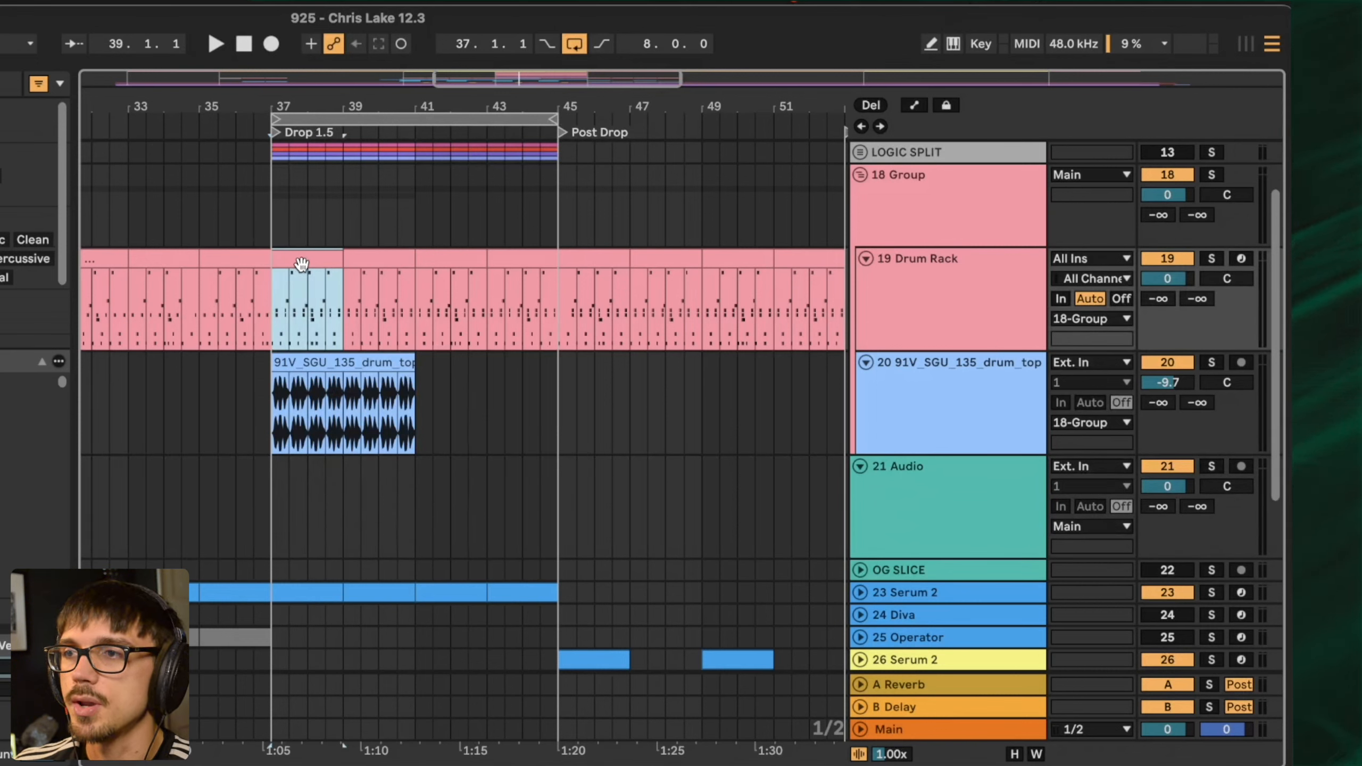
right_click(303, 266)
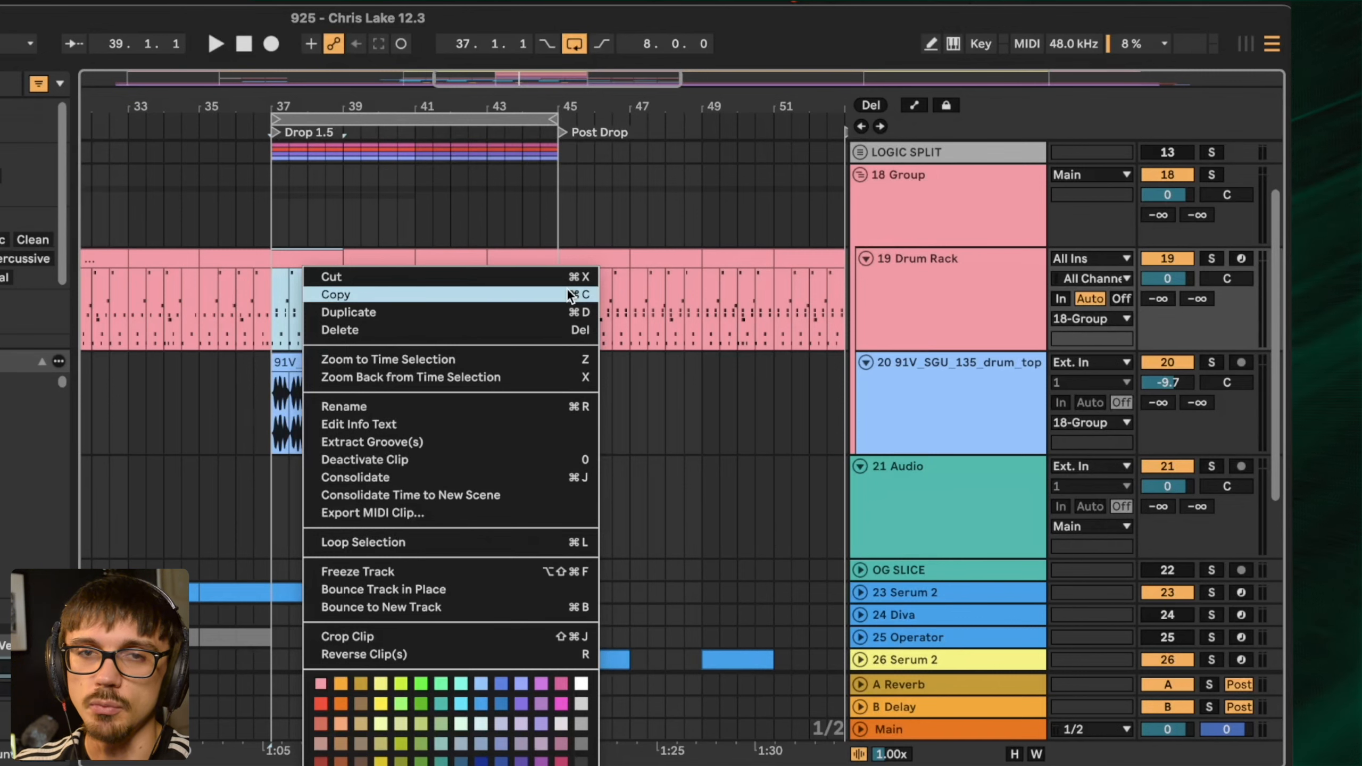
click(336, 295)
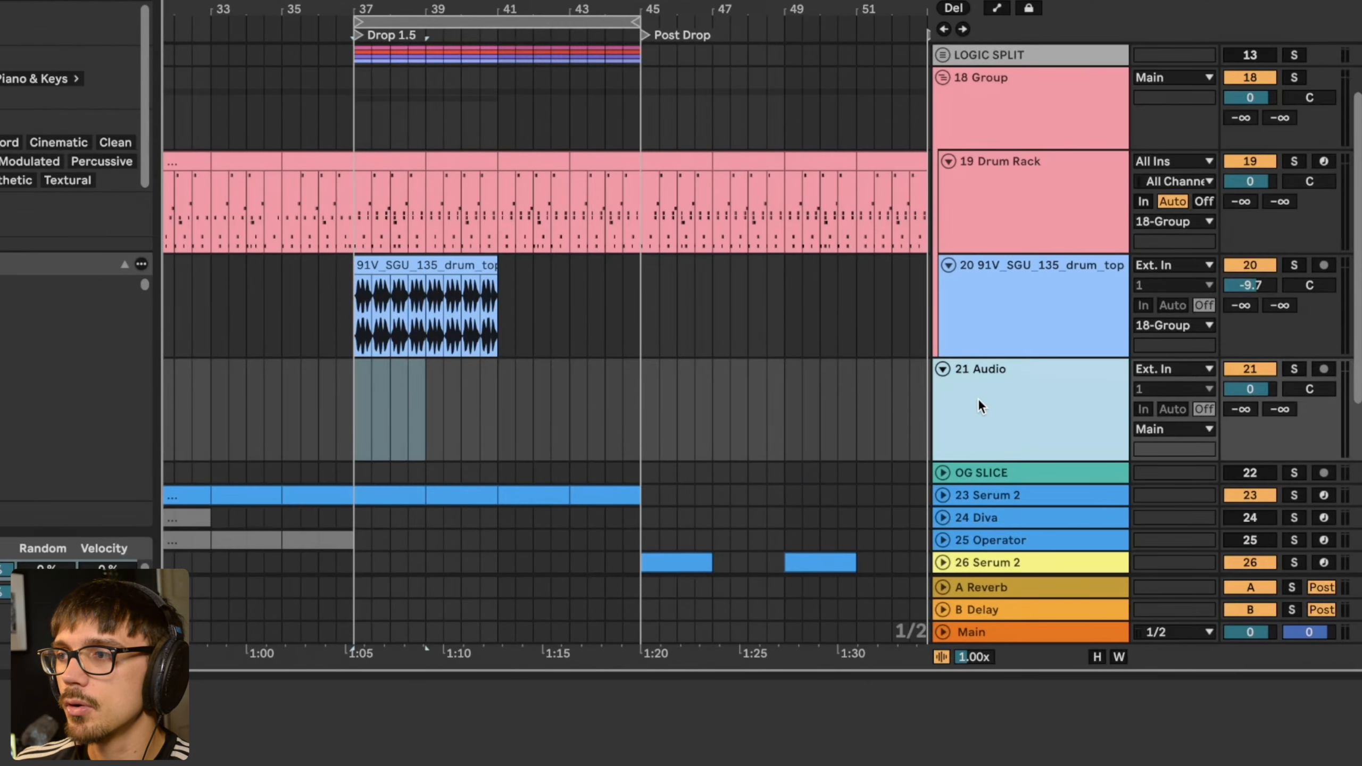
click(354, 405)
right_click(357, 403)
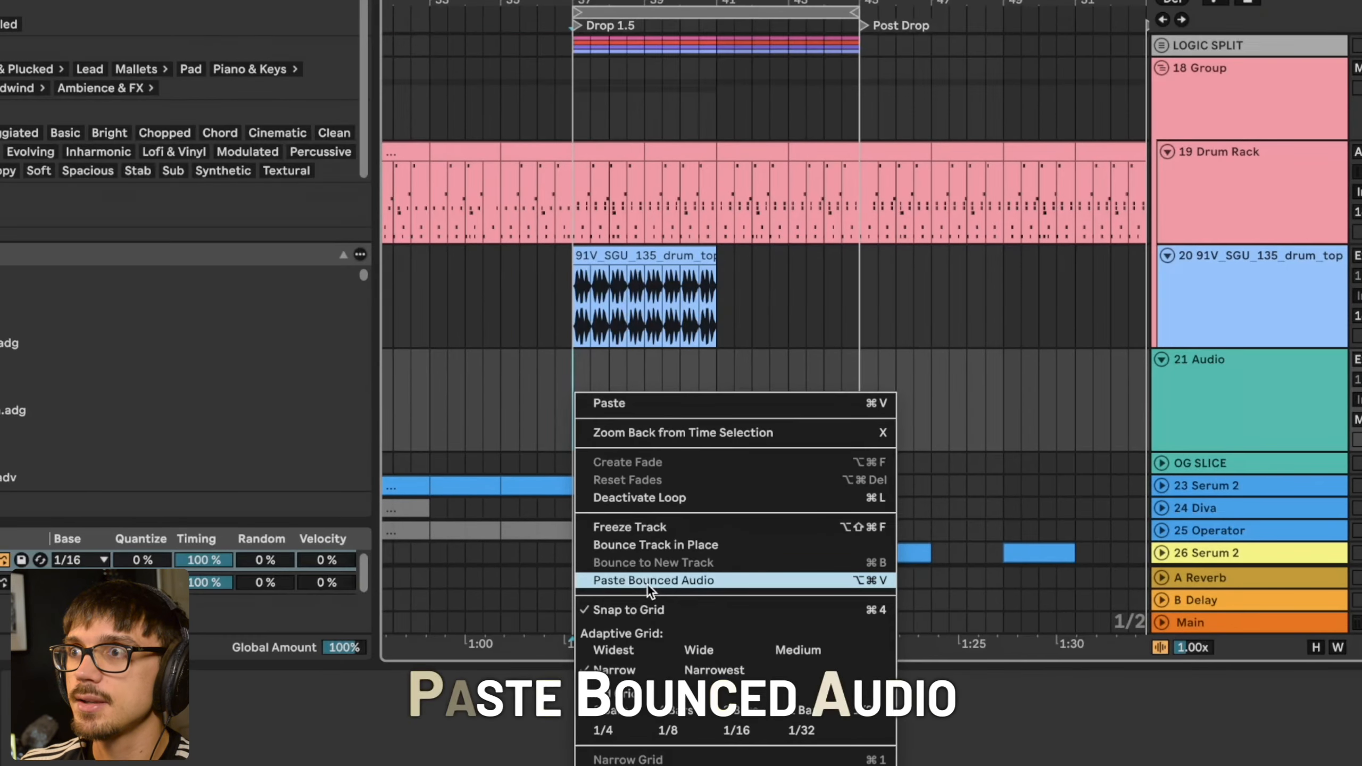
click(646, 583)
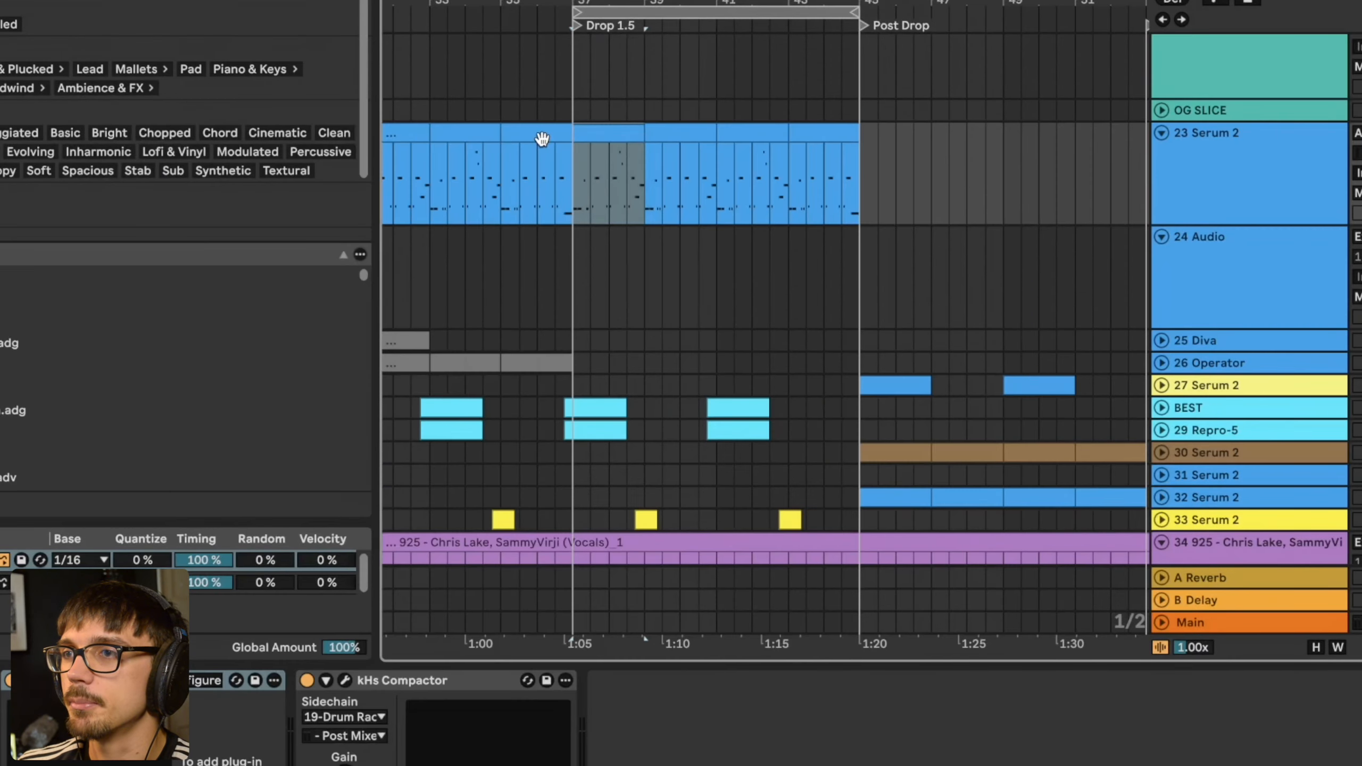
- Copy the 23 Serum 2 clip from bars 37 to 39 and paste it as bounced audio on 24 Audio at bar 37
right_click(590, 132)
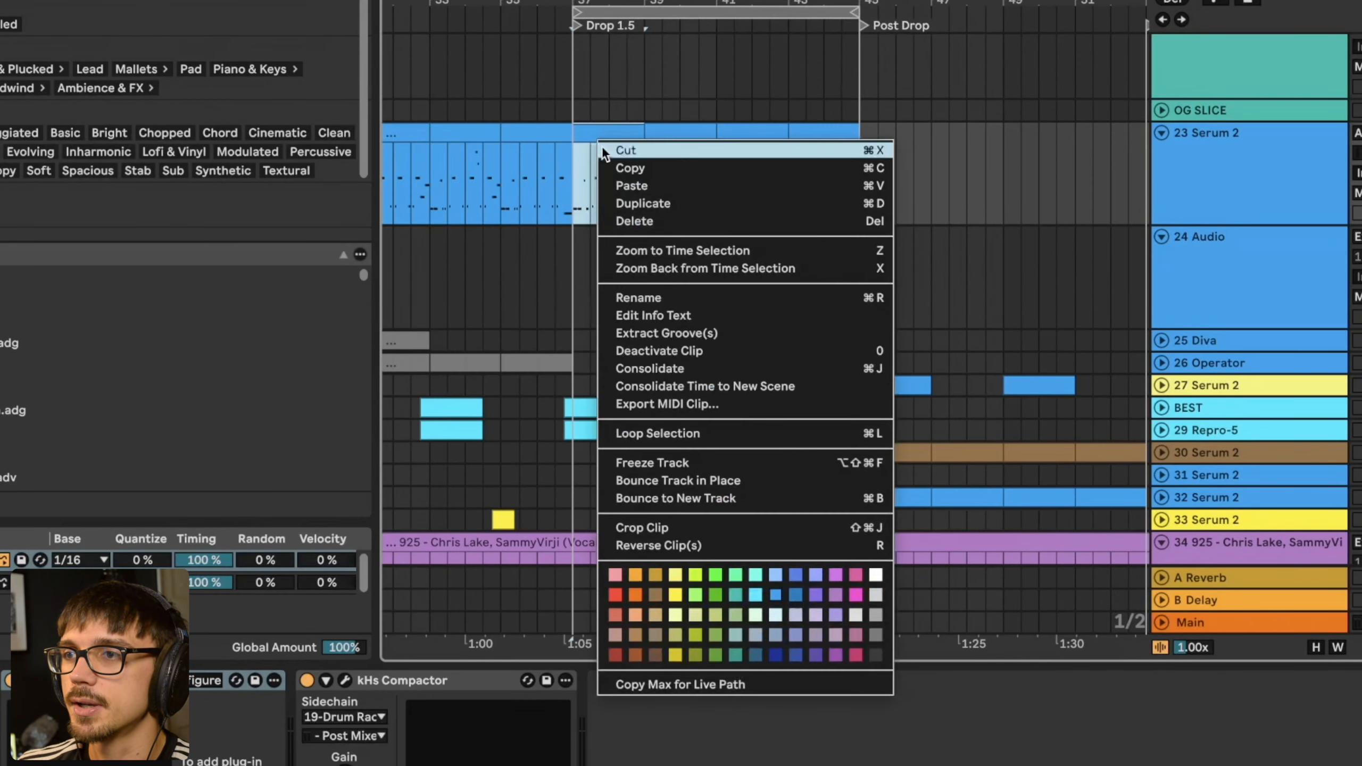
click(648, 177)
click(1186, 298)
click(580, 273)
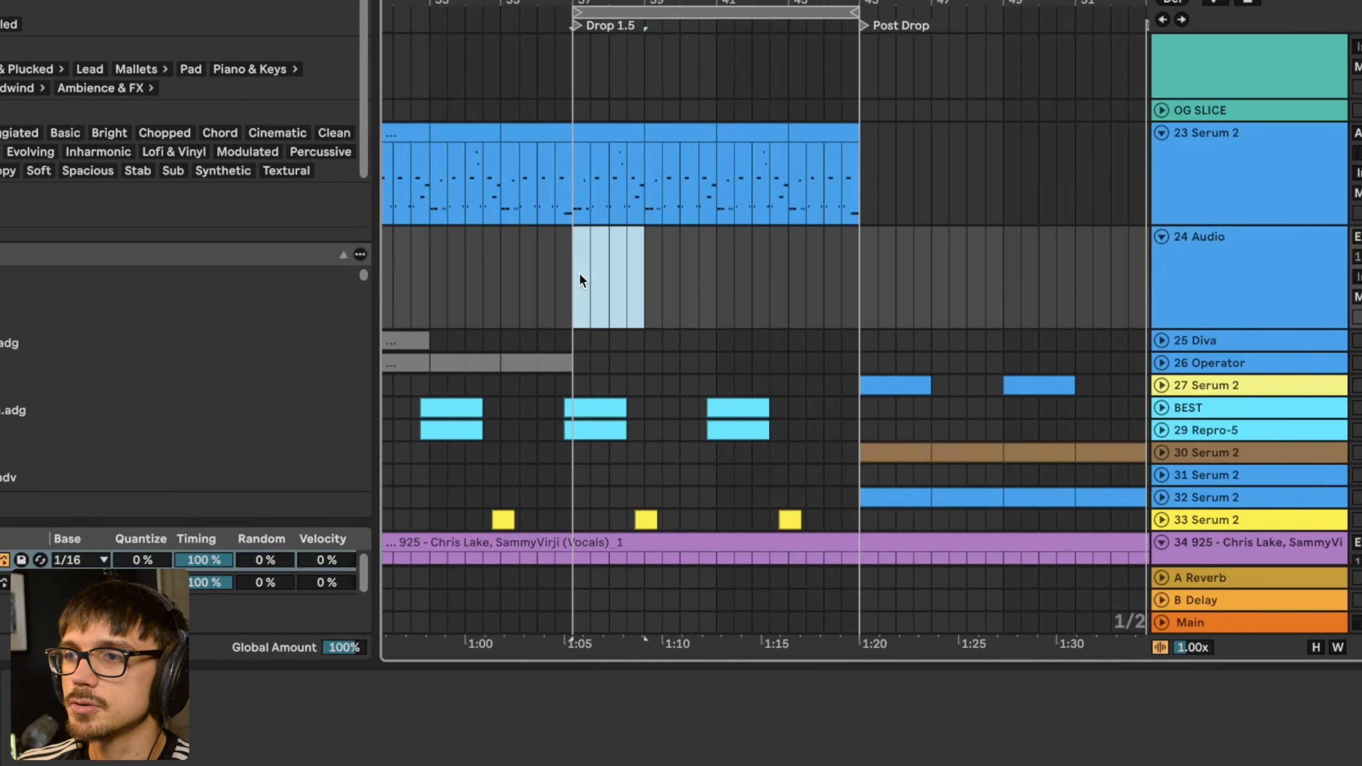
right_click(576, 276)
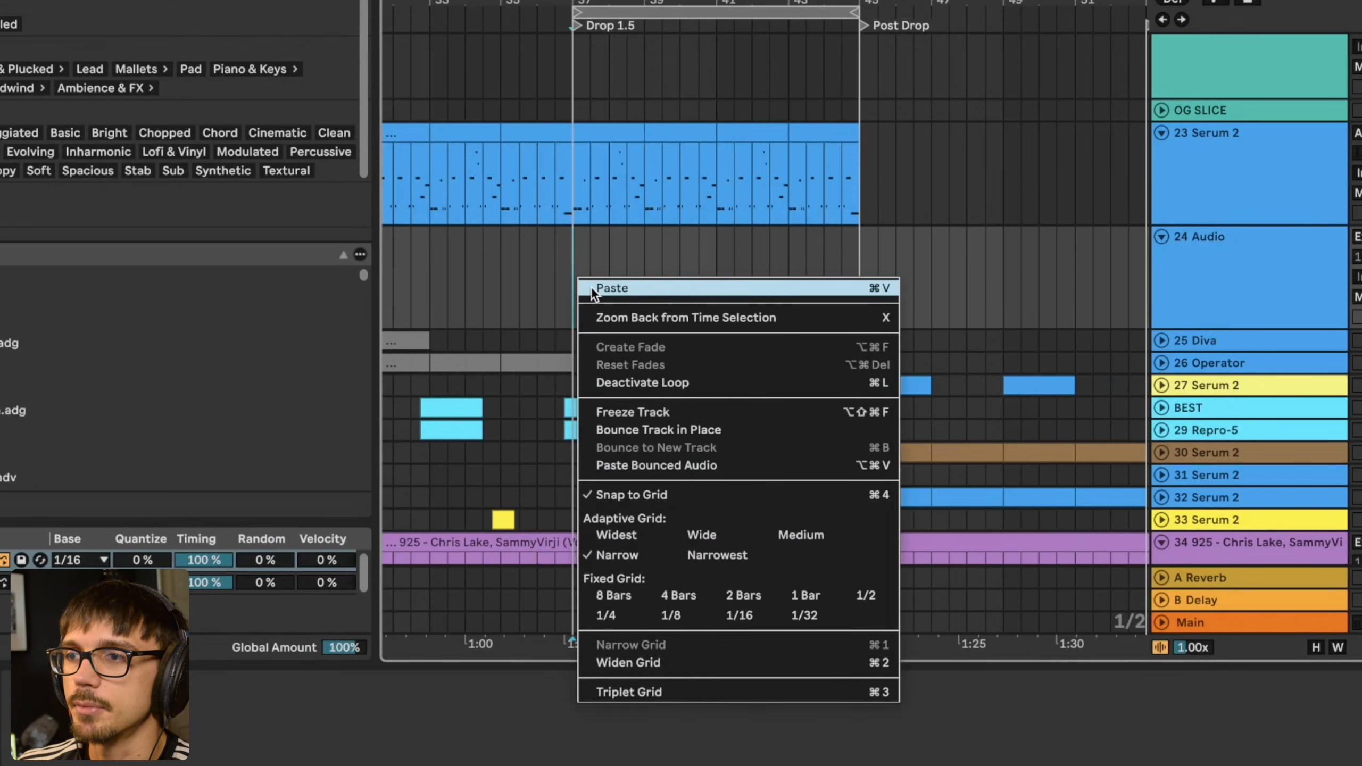
click(643, 466)
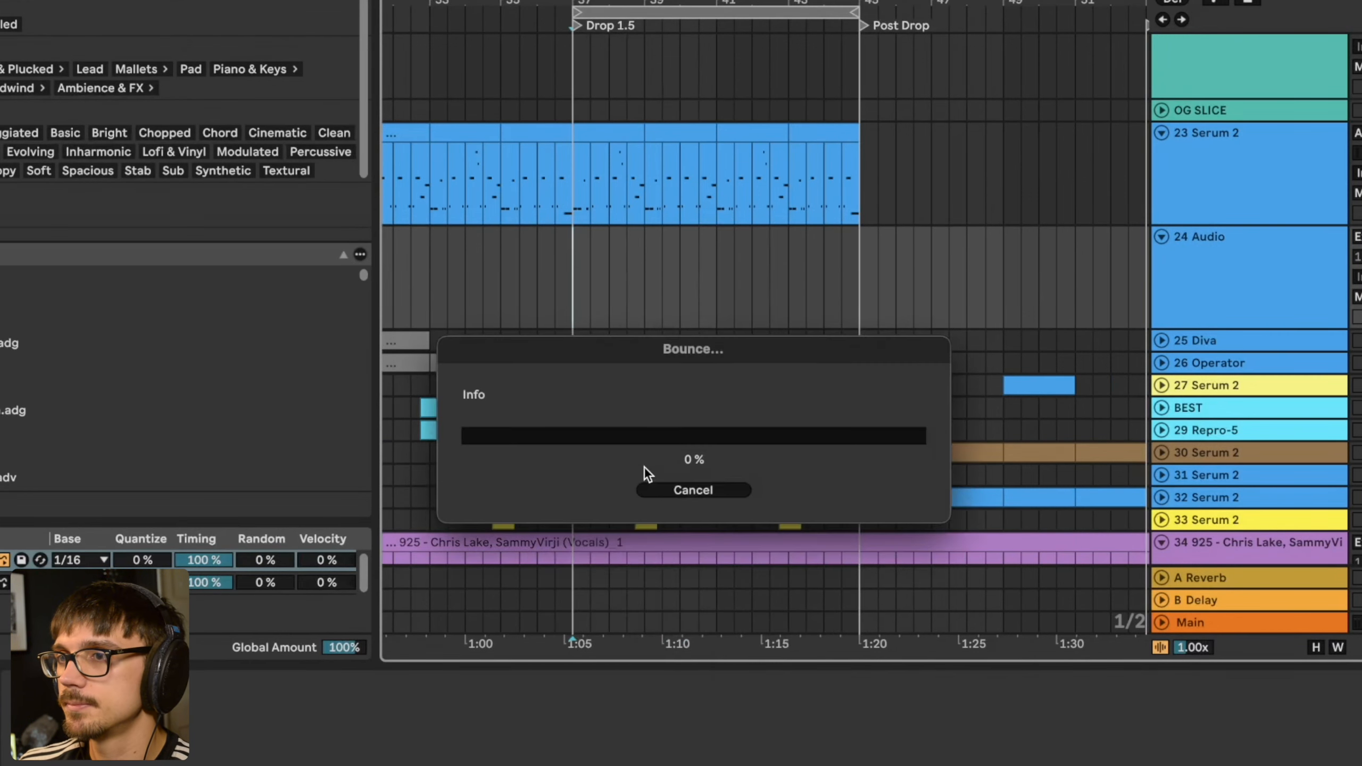
scroll(606, 231, up, 5)
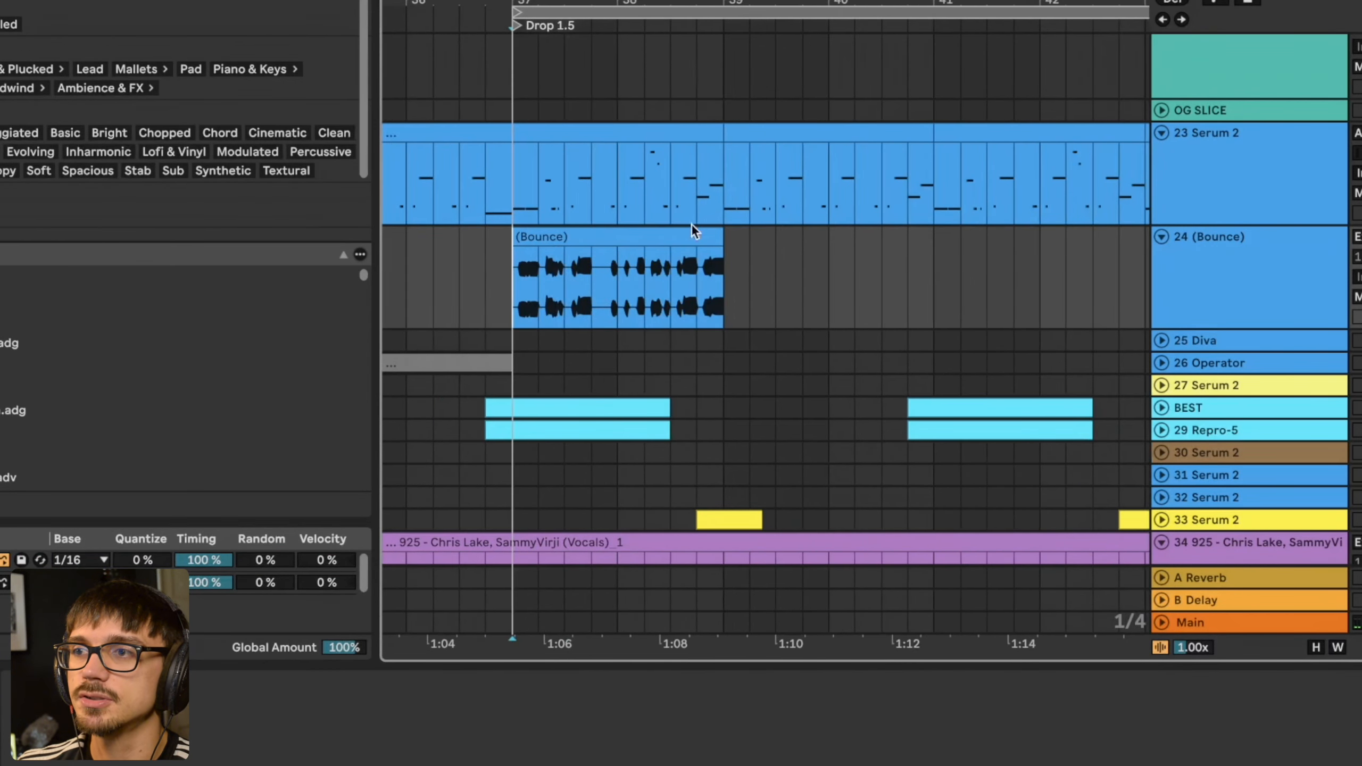
click(577, 244)
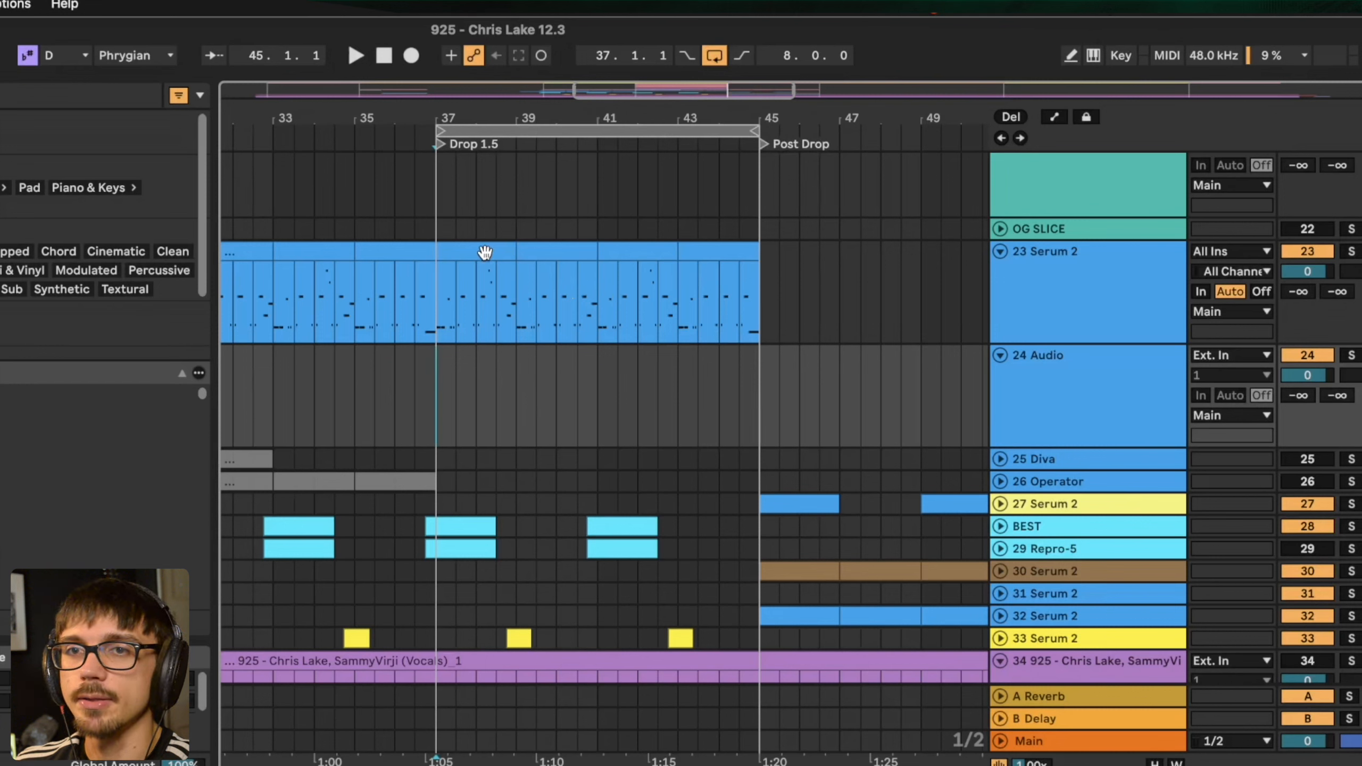
- Try pasting the 23 Serum 2 clips from bars 37 to 45 as bounced audio on 24 Audio, then undo it
click(484, 252)
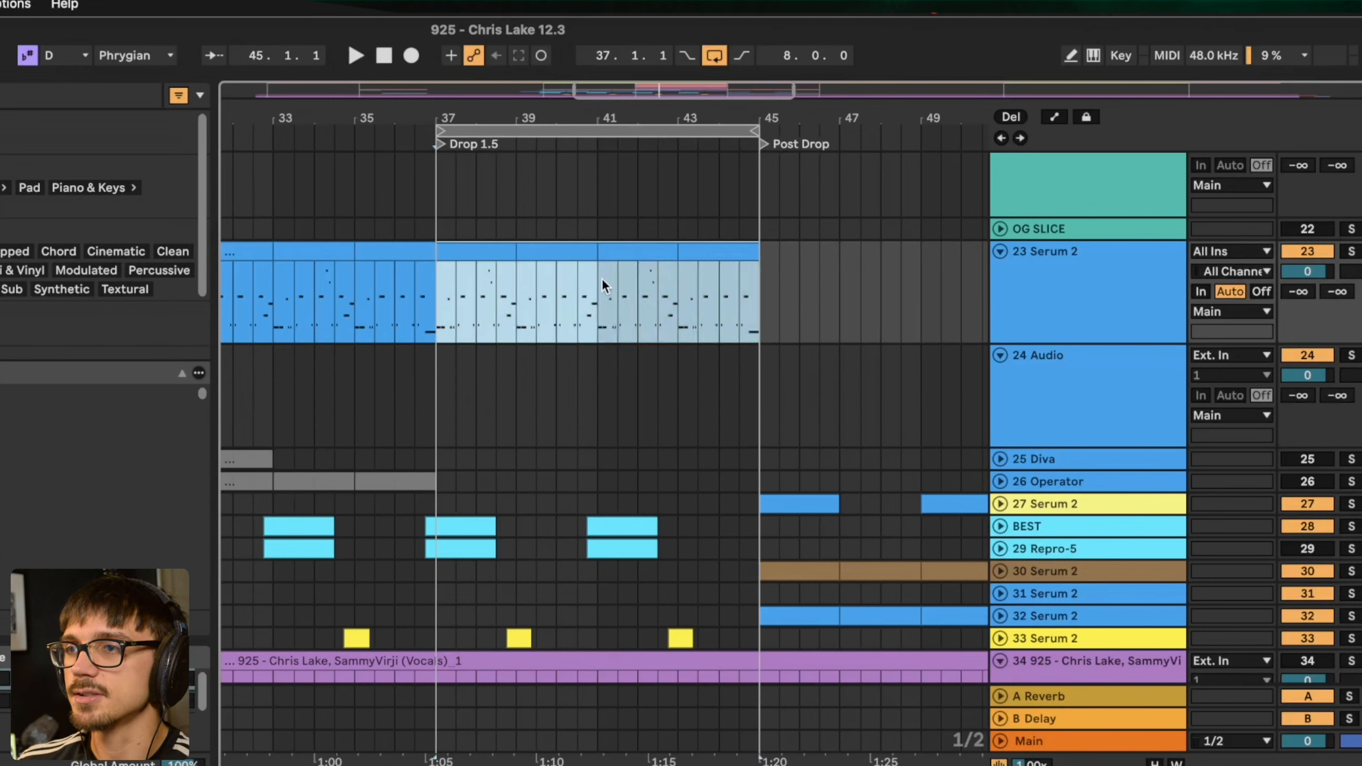
key(super+c)
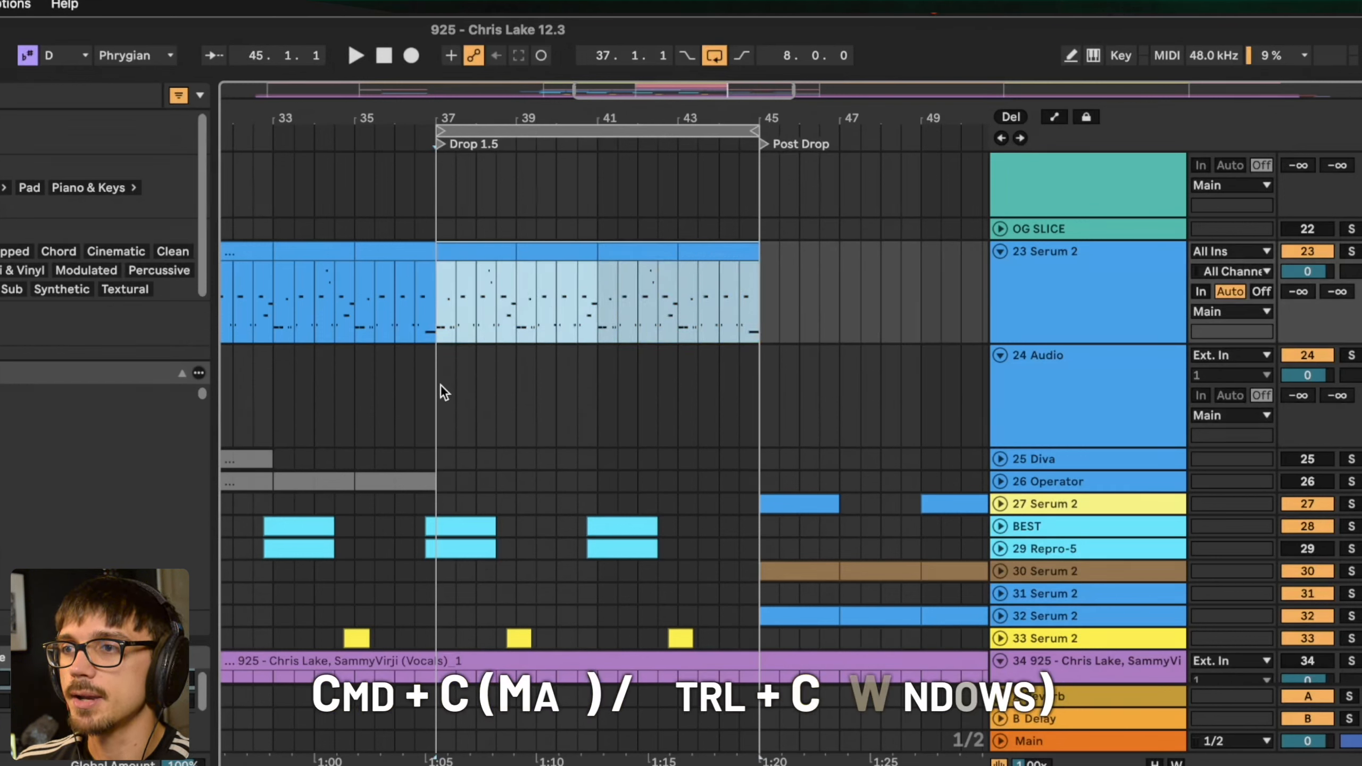
click(441, 386)
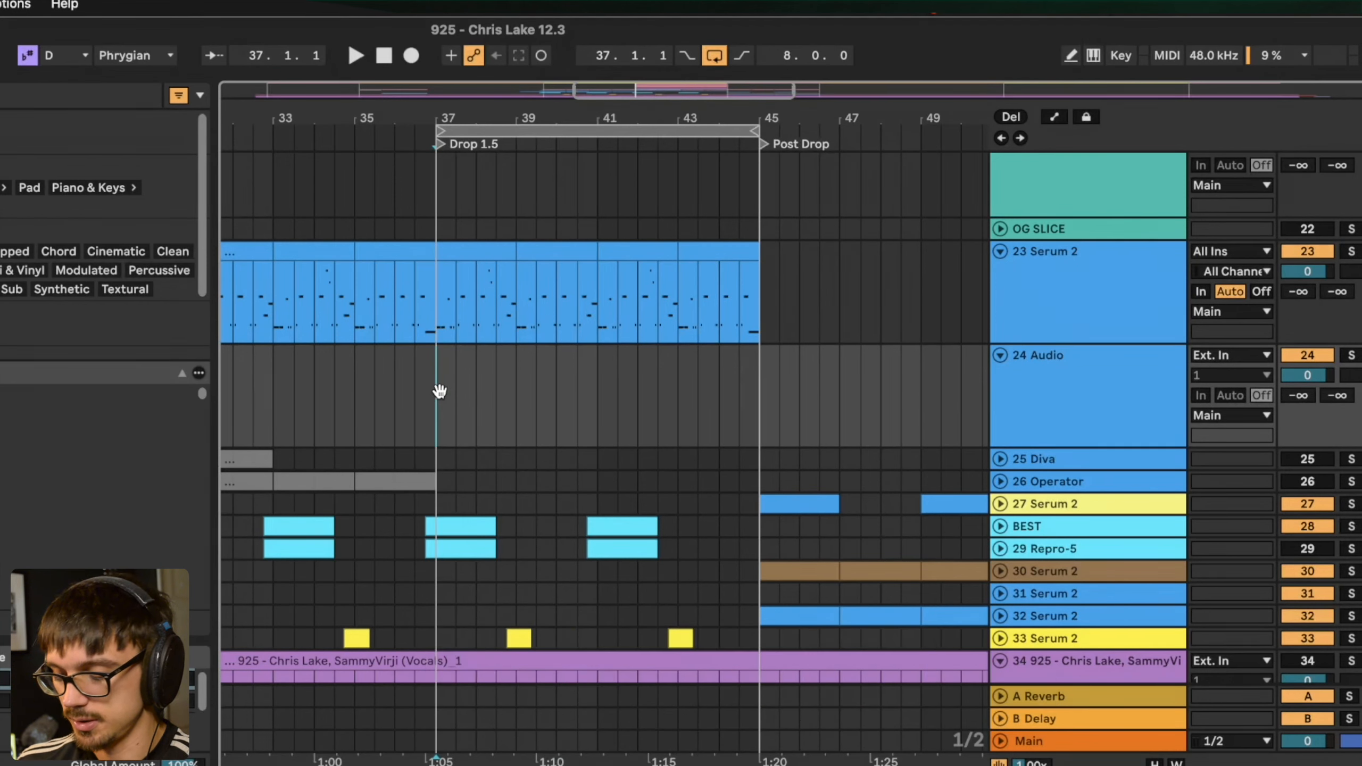
key(super+alt+v)
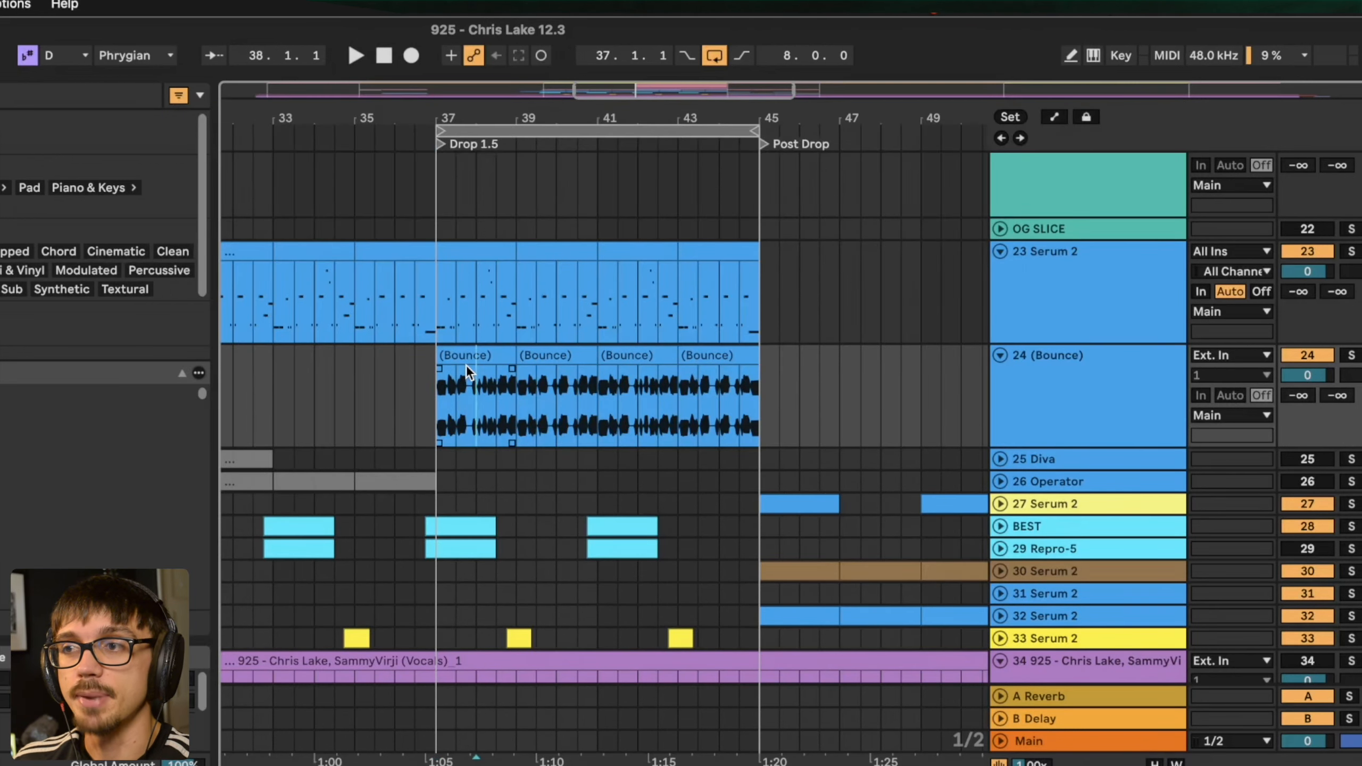
drag(466, 365, 707, 340)
key(super+z)
- Copy bars 37 to 45 of 18 Group and paste them as bounced audio on 24 Audio at bar 37
scroll(1018, 503, up, 8)
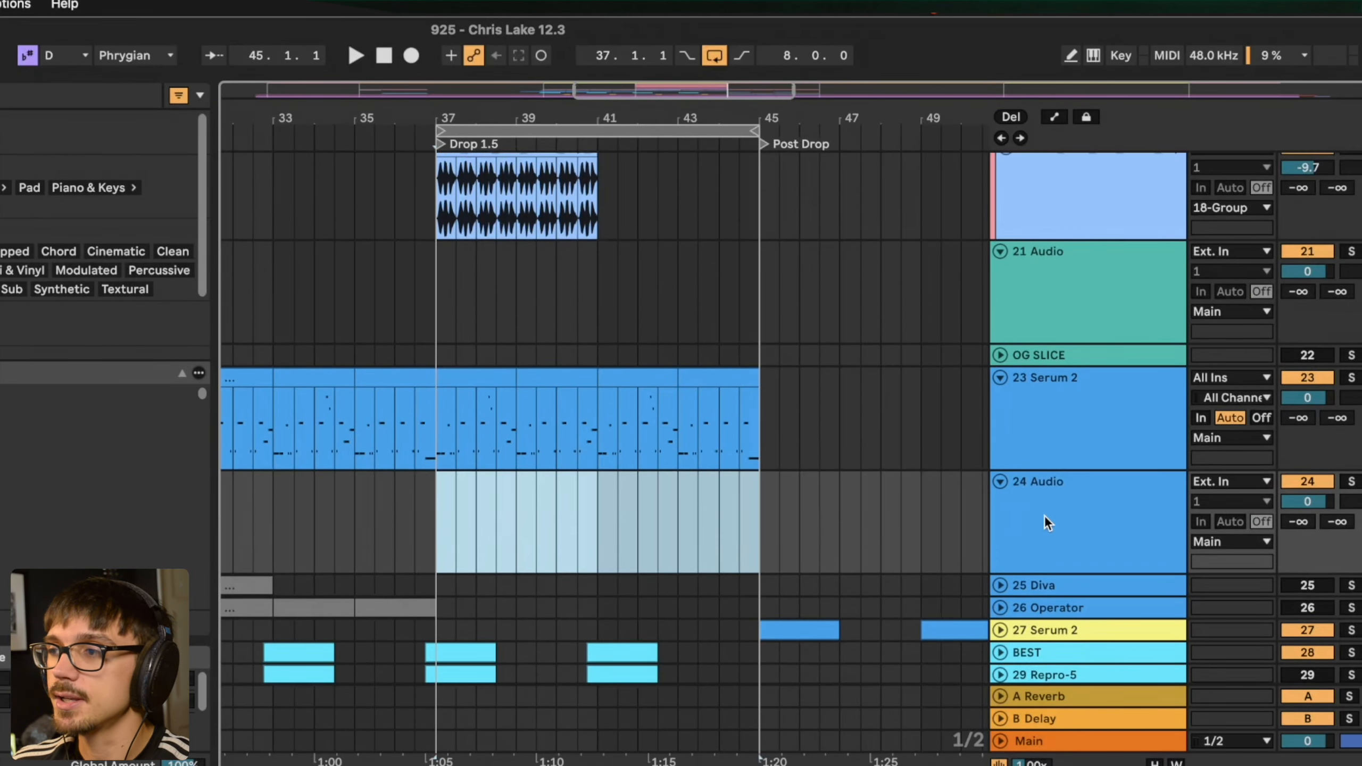
click(1076, 328)
click(475, 322)
drag(438, 310, 762, 316)
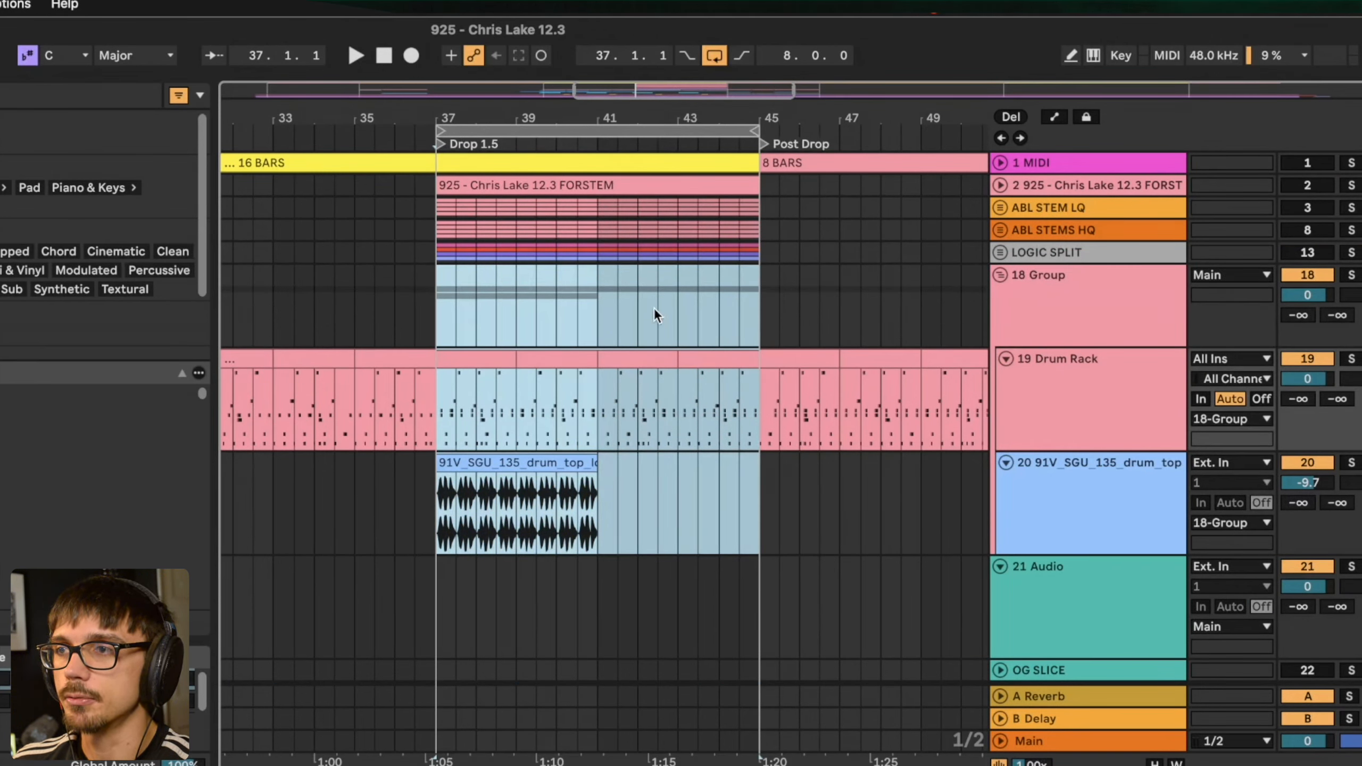
scroll(468, 399, down, 7)
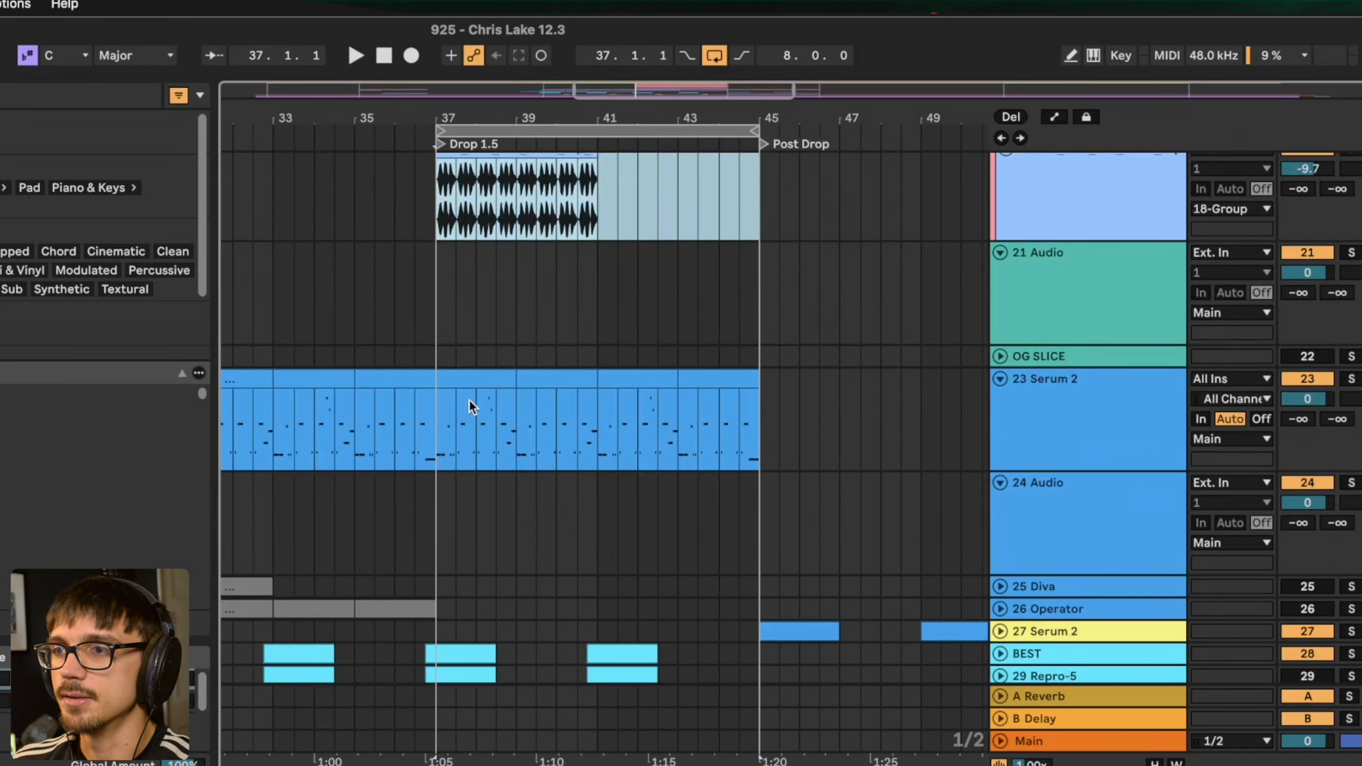
click(444, 513)
key(alt+super+v)
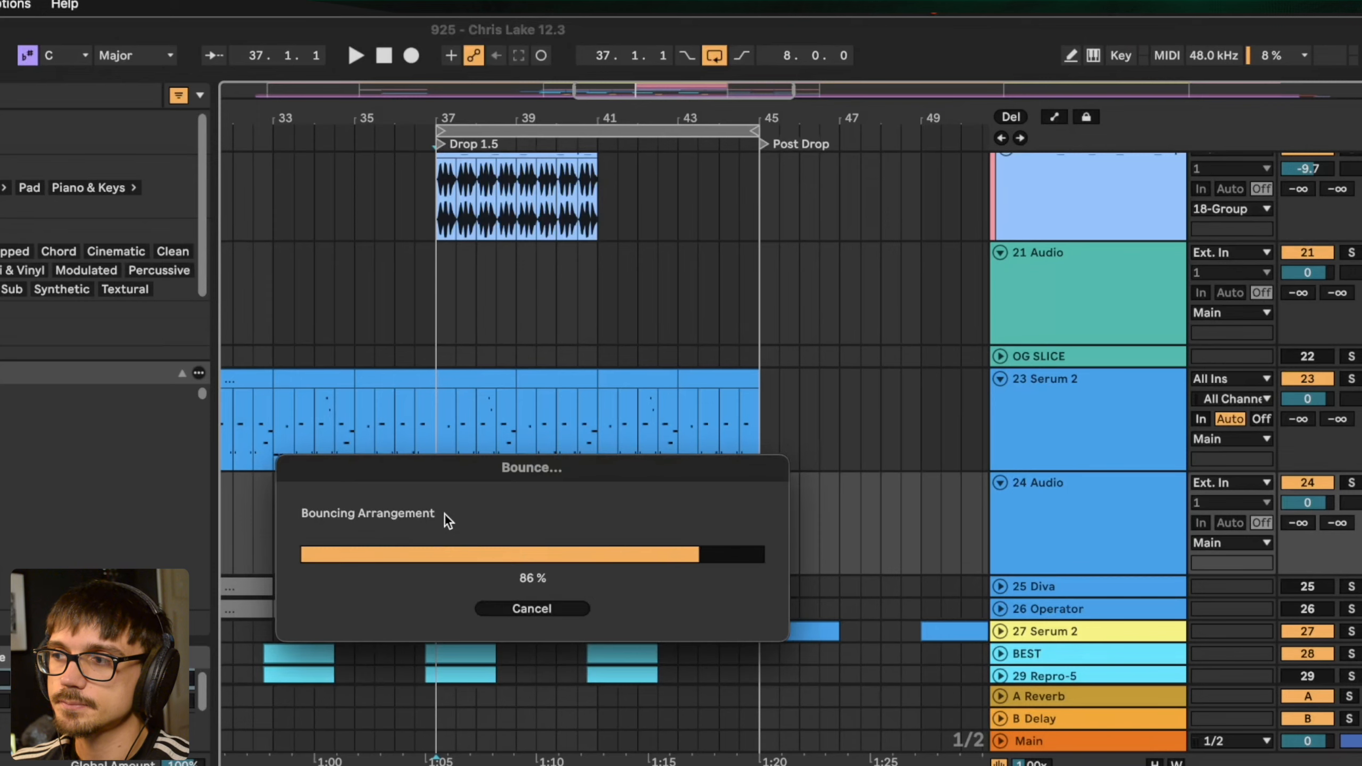
scroll(526, 492, down, 4)
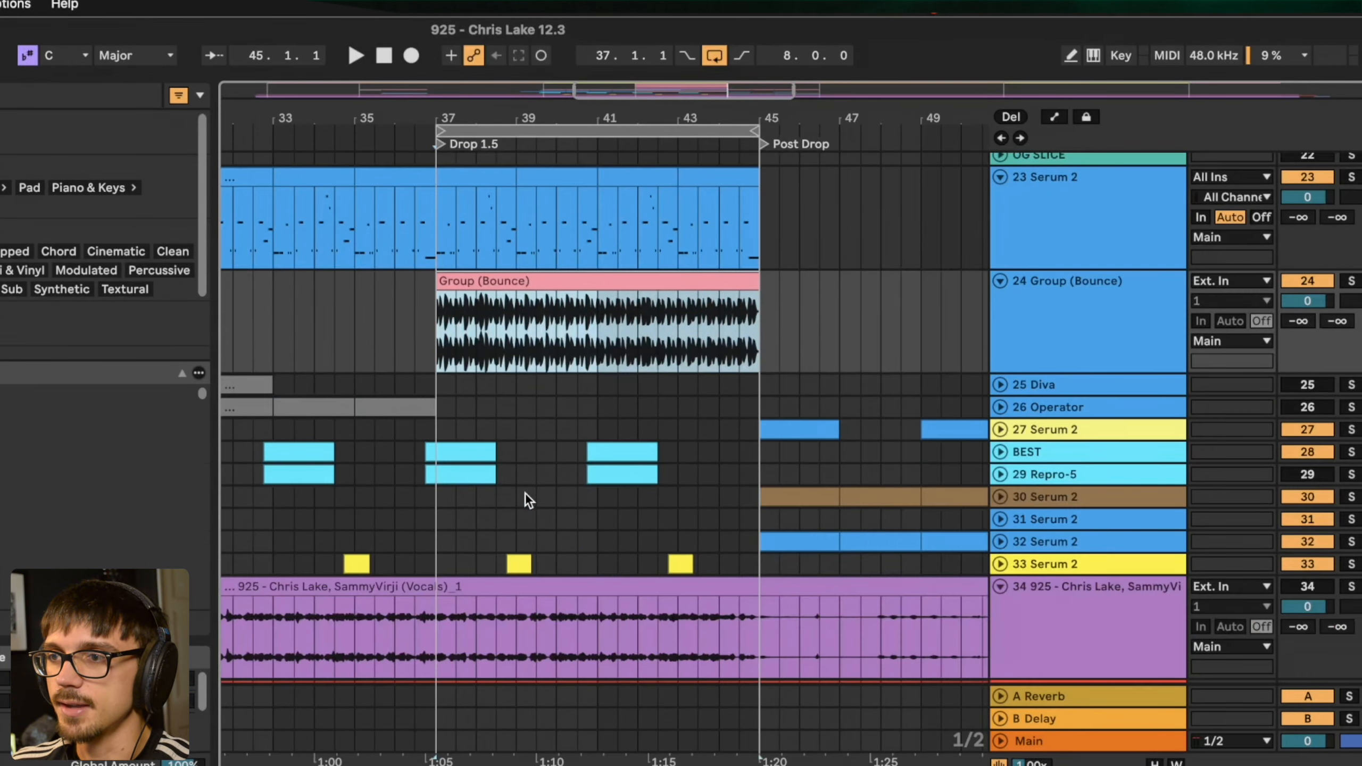
drag(501, 107, 515, 333)
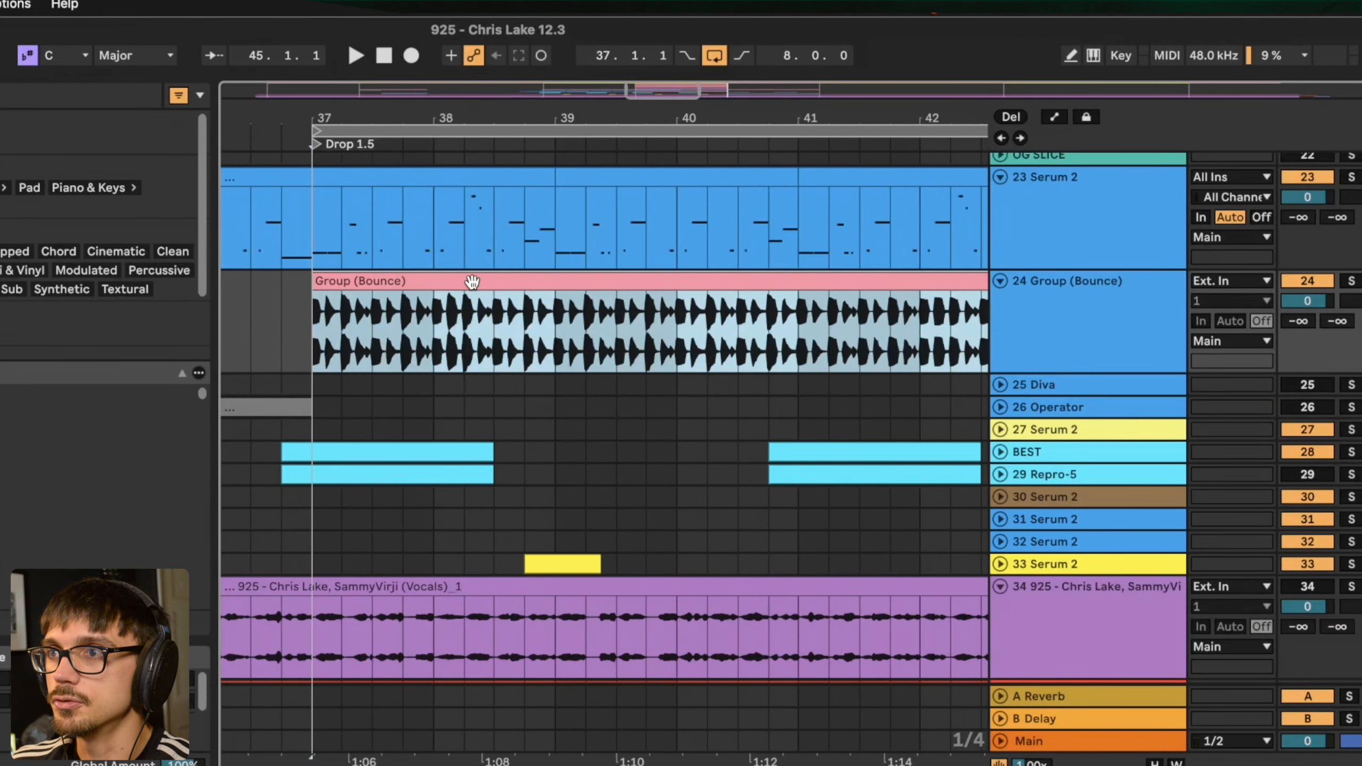
drag(533, 92, 545, 36)
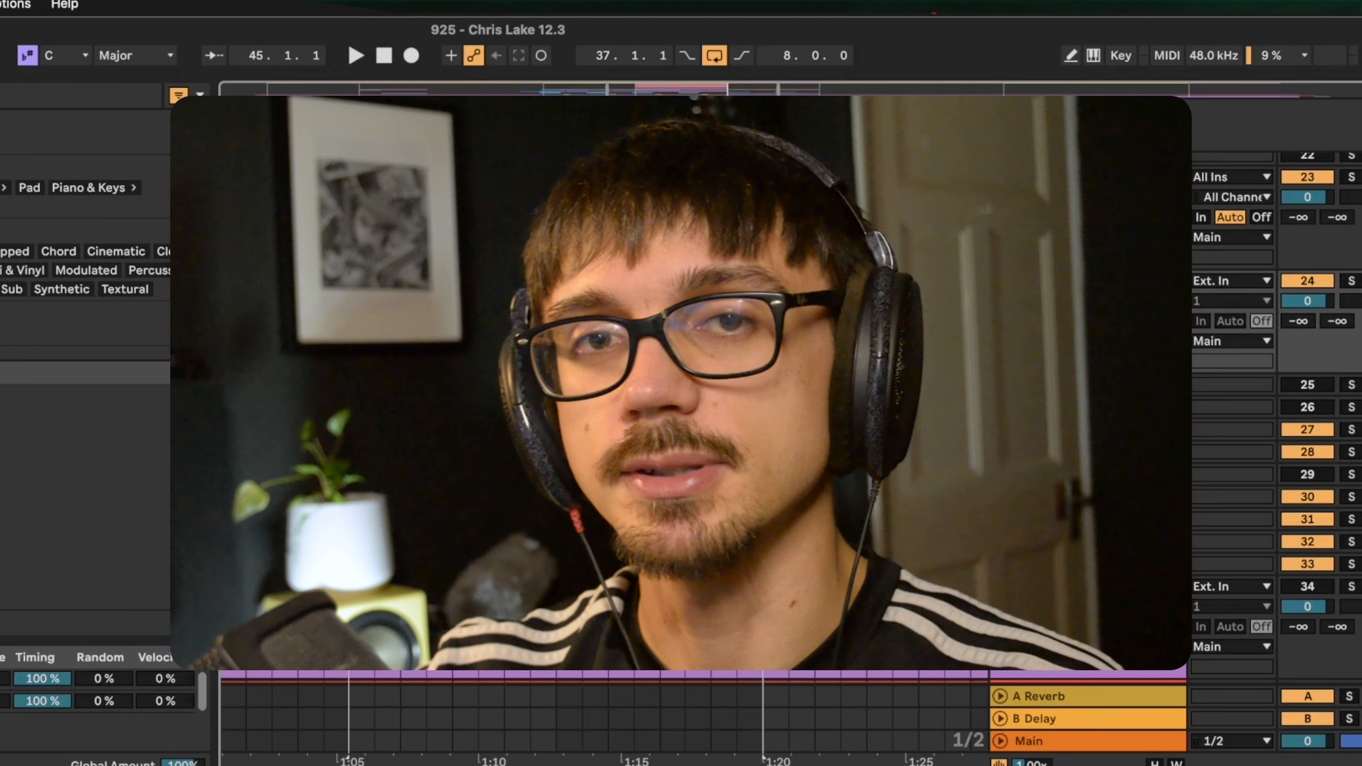
- Place the KMRBI_CRV_80_vocal_hook_loop_goodbye_dry sample on 21 Audio at bar 37 and duplicate it to fill bars 37 to 45
scroll(791, 410, up, 1)
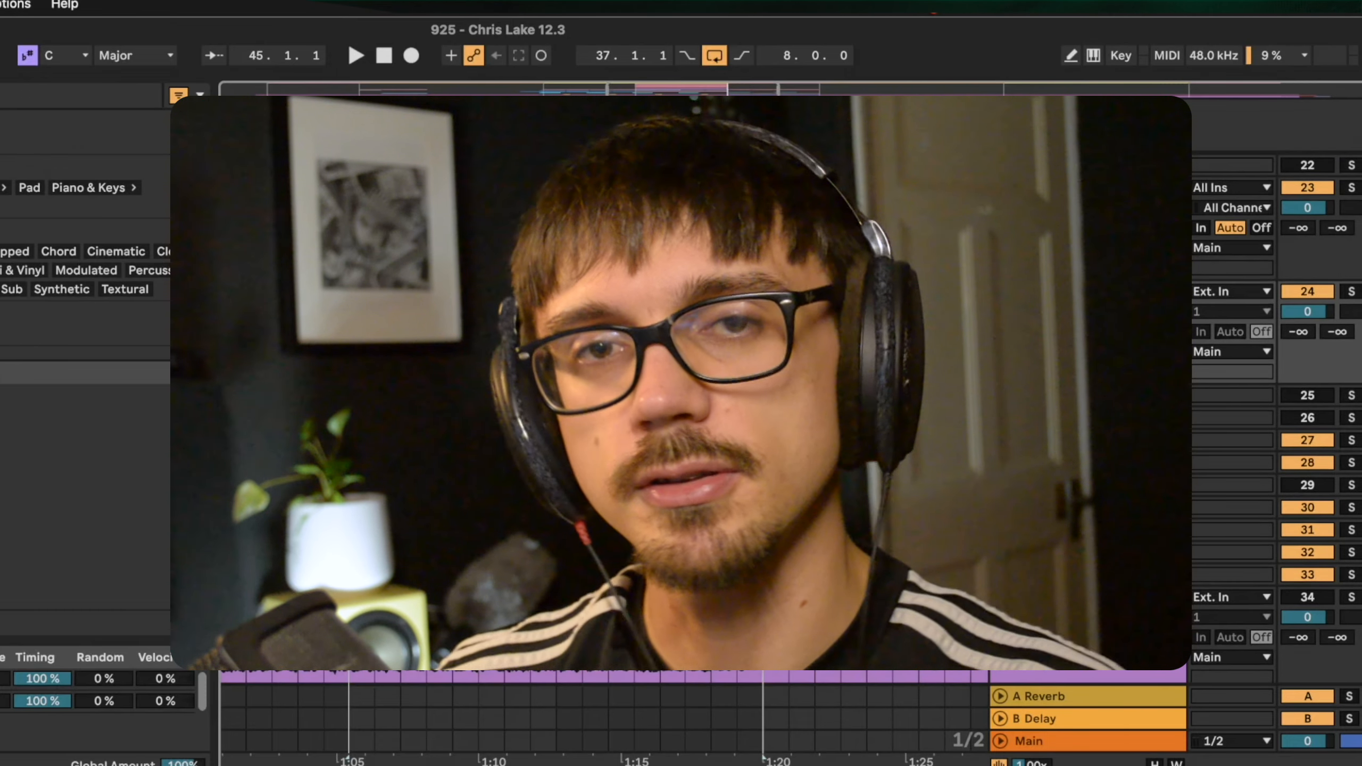
scroll(790, 410, up, 5)
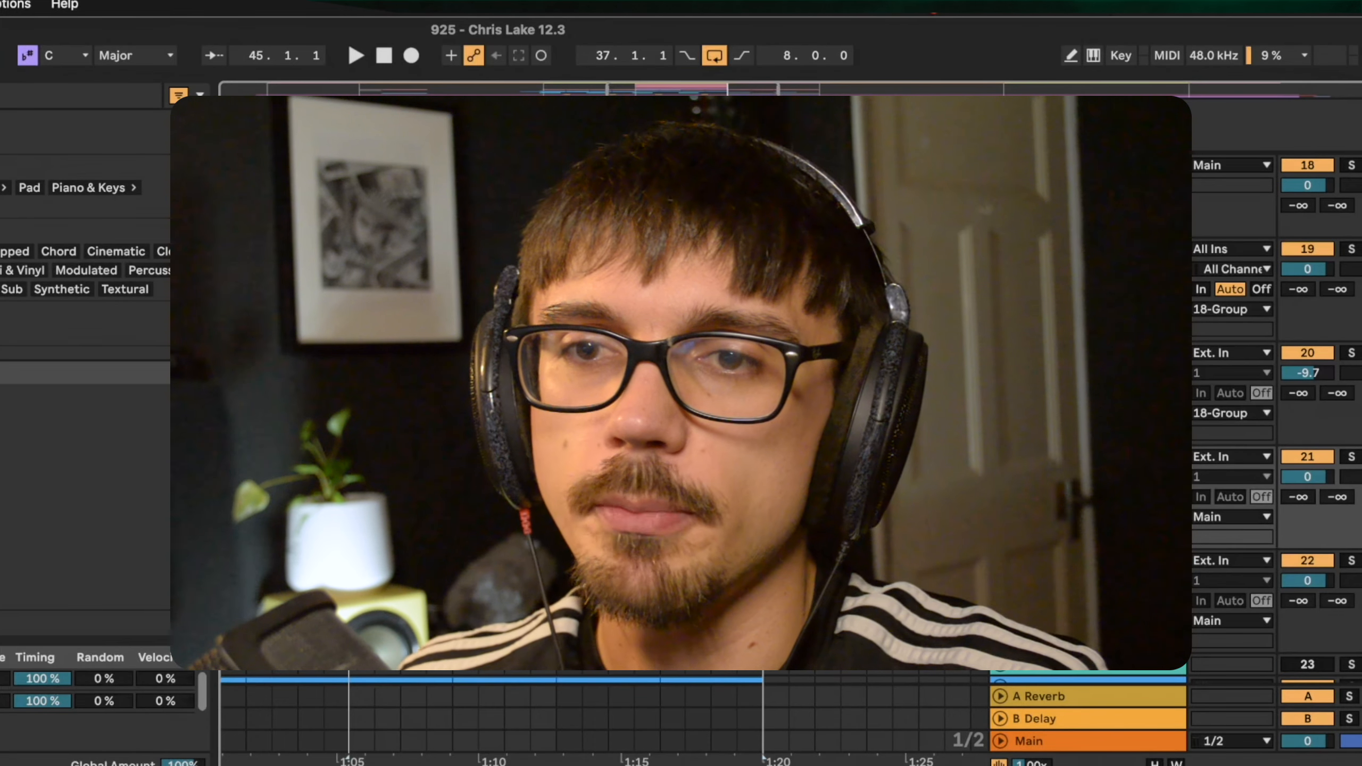
click(2, 375)
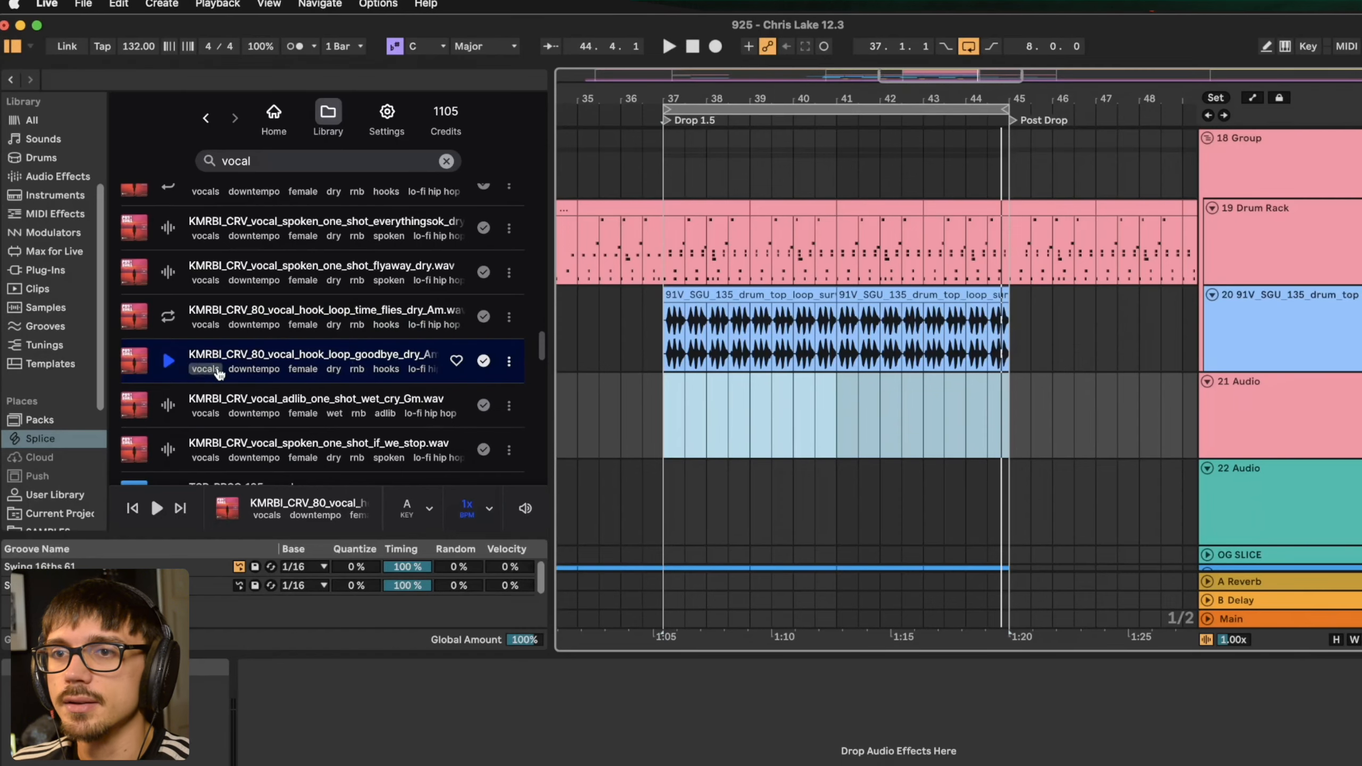
drag(214, 357, 729, 378)
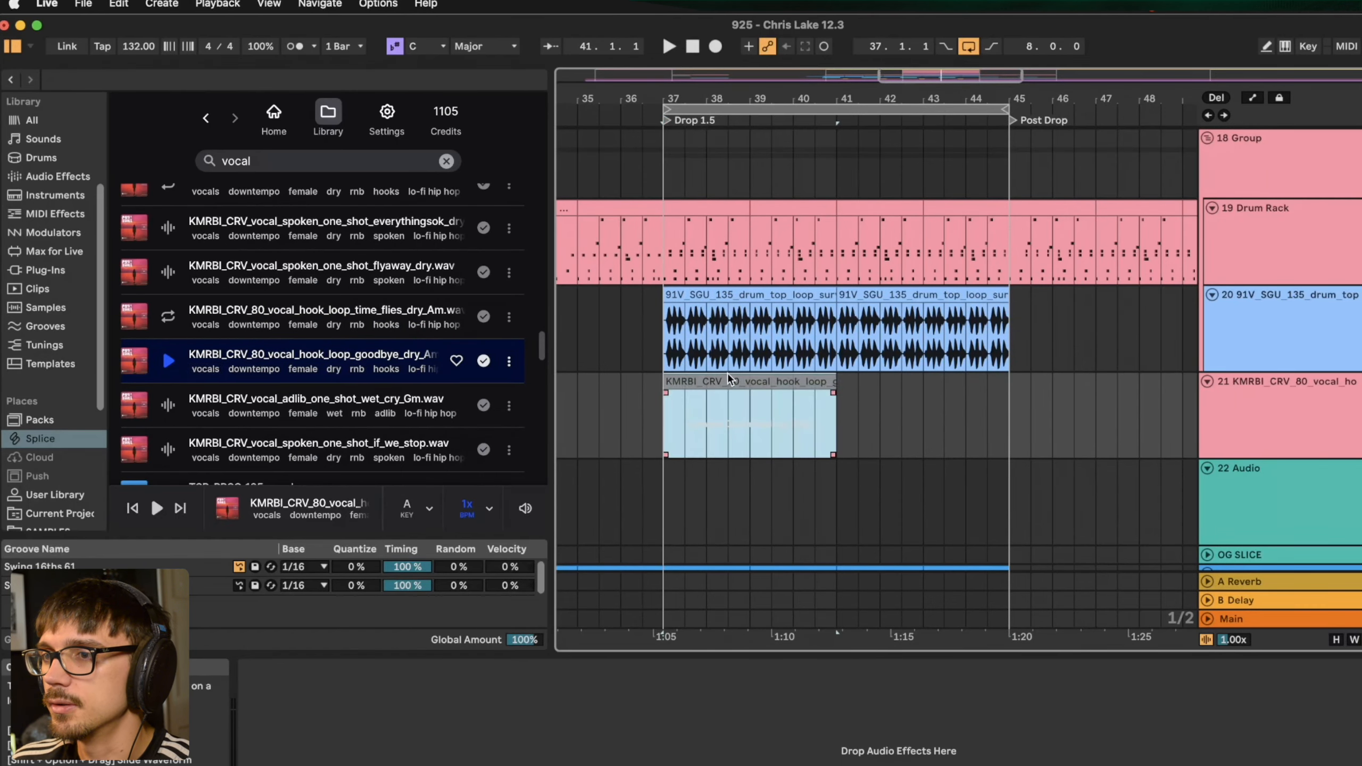
key(super+d)
- Add a Reverb to the vocal track with 3.03 s decay, 26 % dry/wet and the input filter's low cut enabled
click(786, 381)
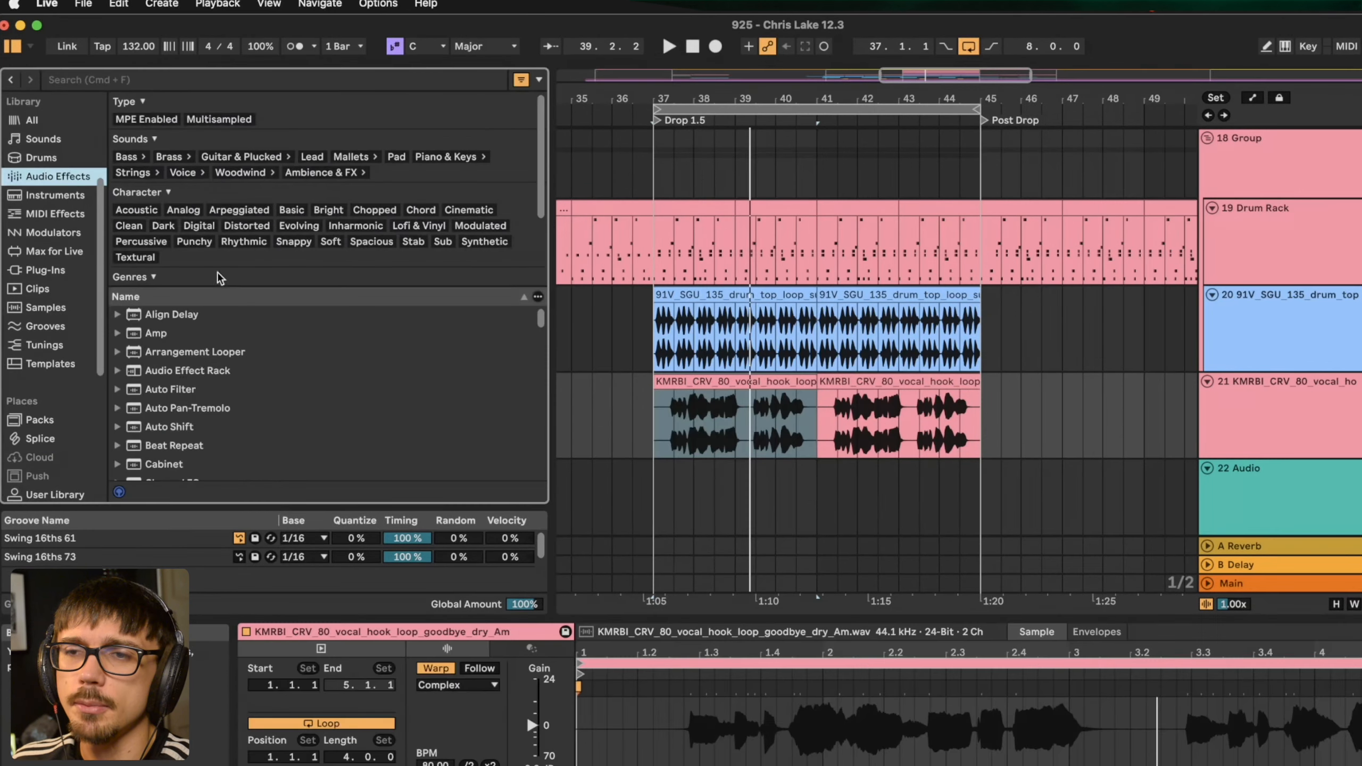
scroll(264, 356, down, 15)
scroll(167, 426, down, 7)
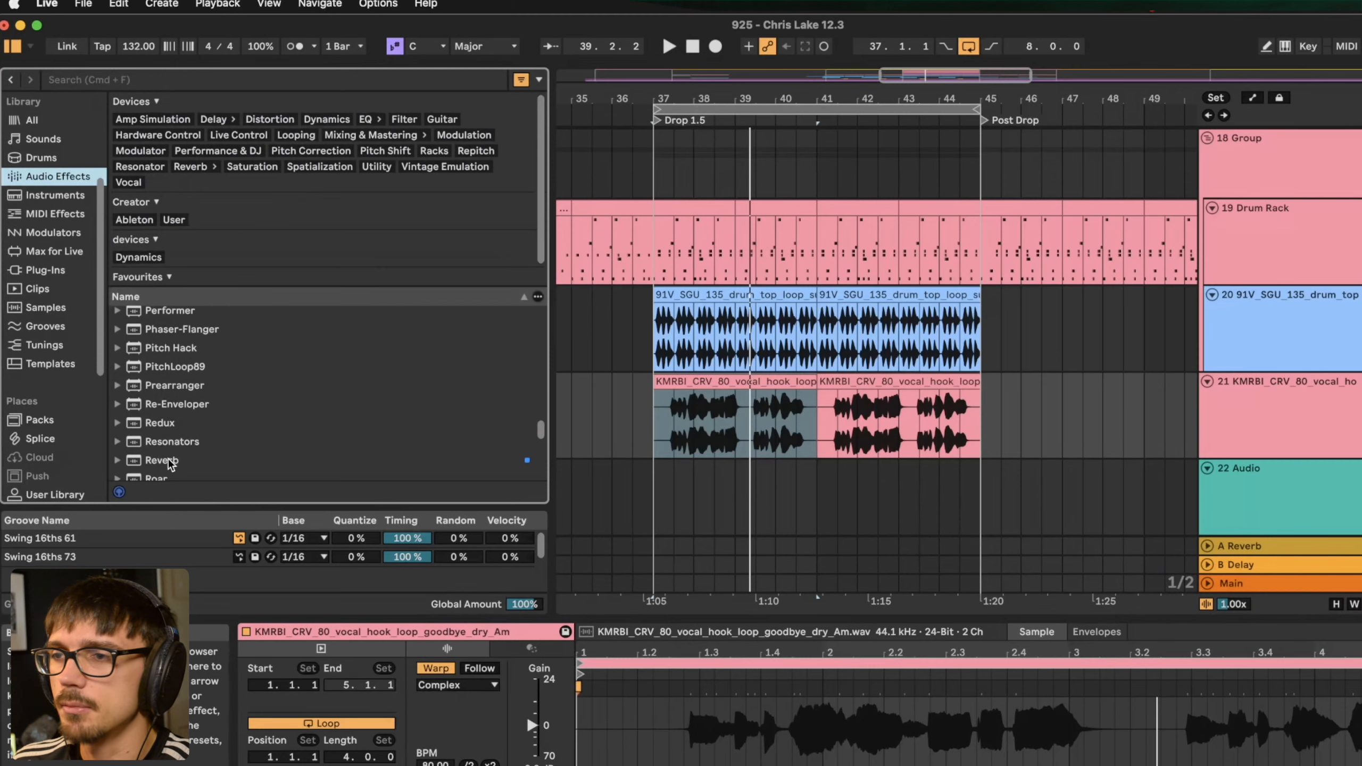
double_click(171, 460)
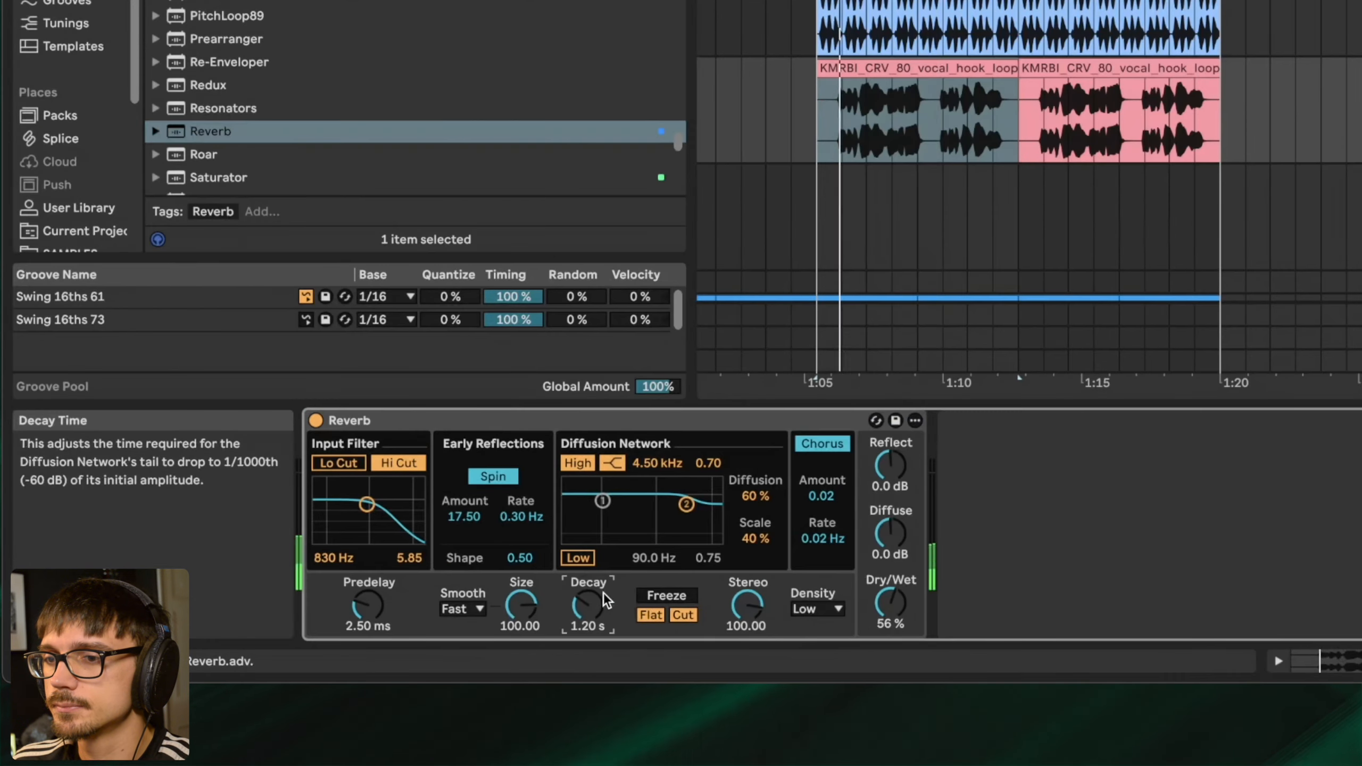
drag(580, 625, 580, 571)
drag(871, 600, 871, 641)
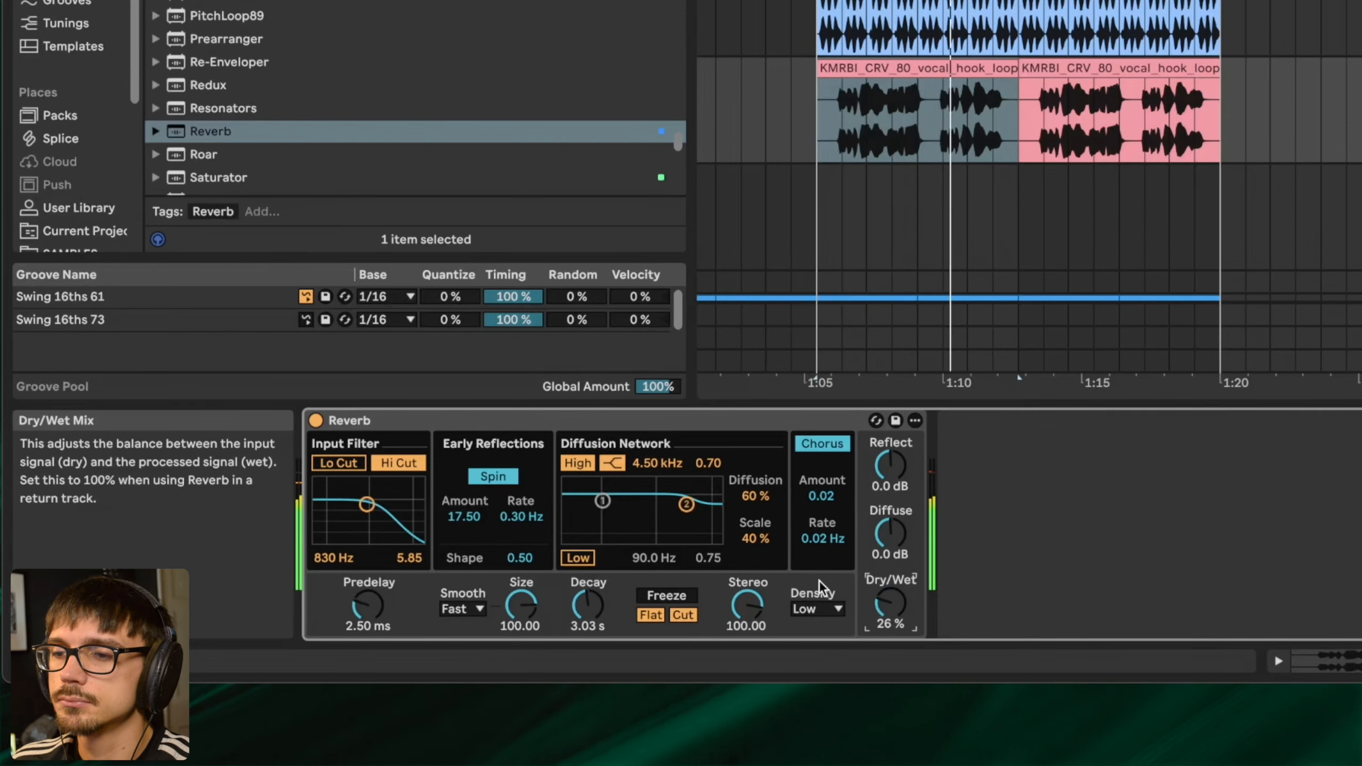
click(348, 464)
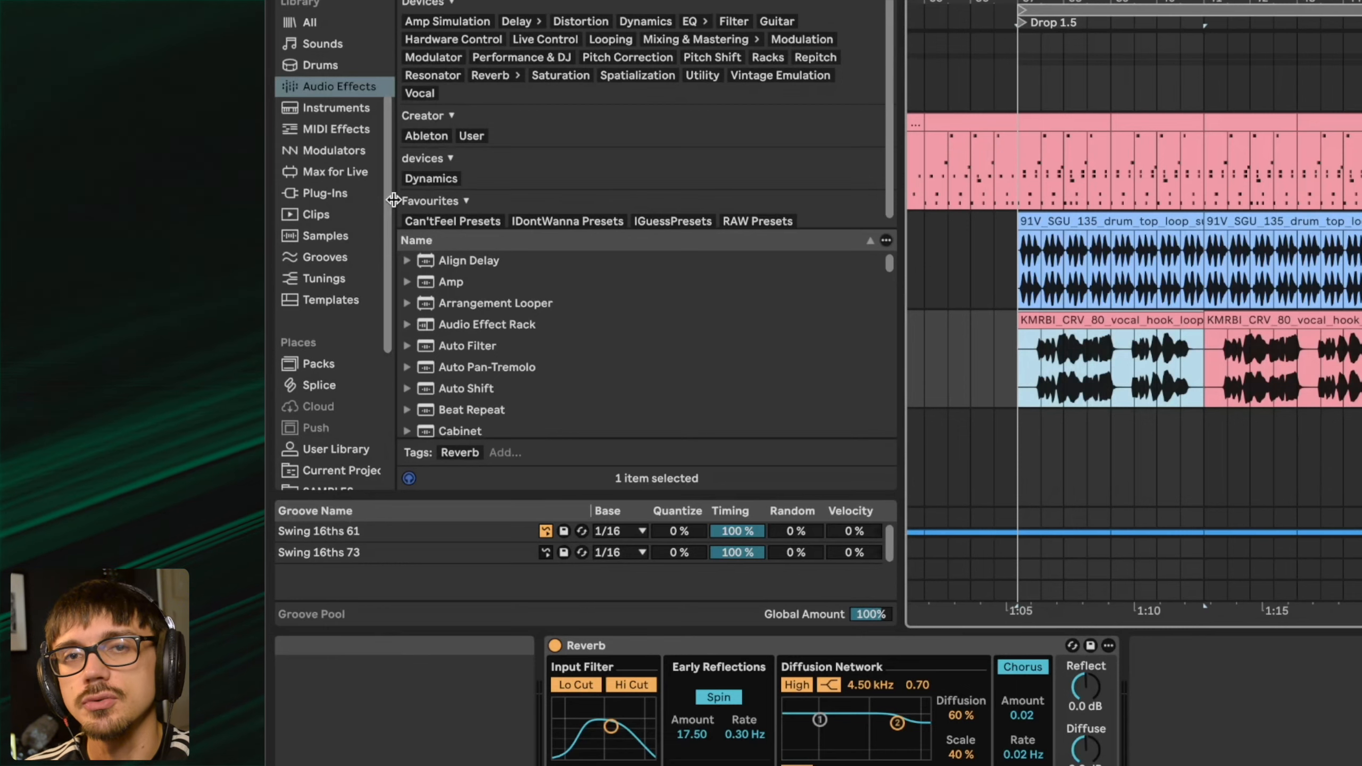
- Add Auto Pan-Tremolo after the Reverb on the vocal track and play the loop in Panning mode
click(493, 367)
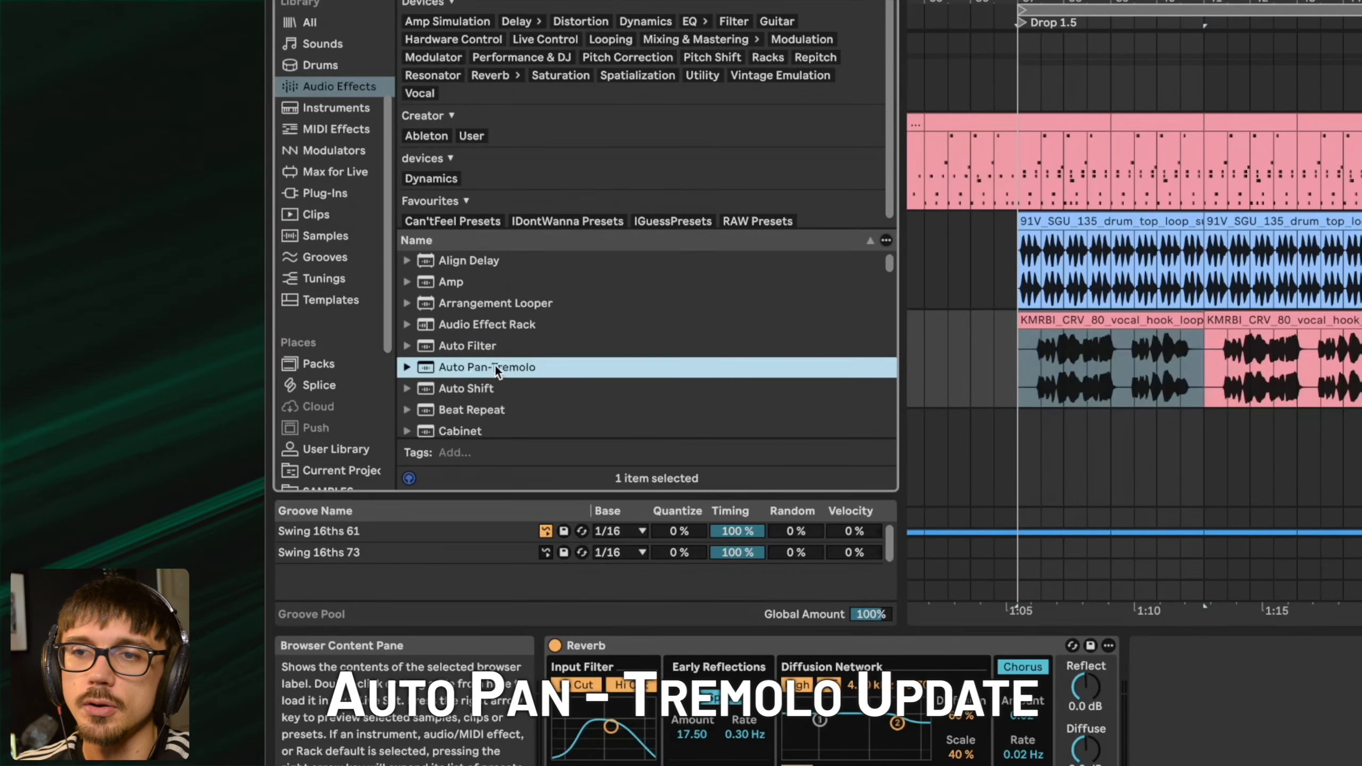
double_click(489, 367)
click(637, 419)
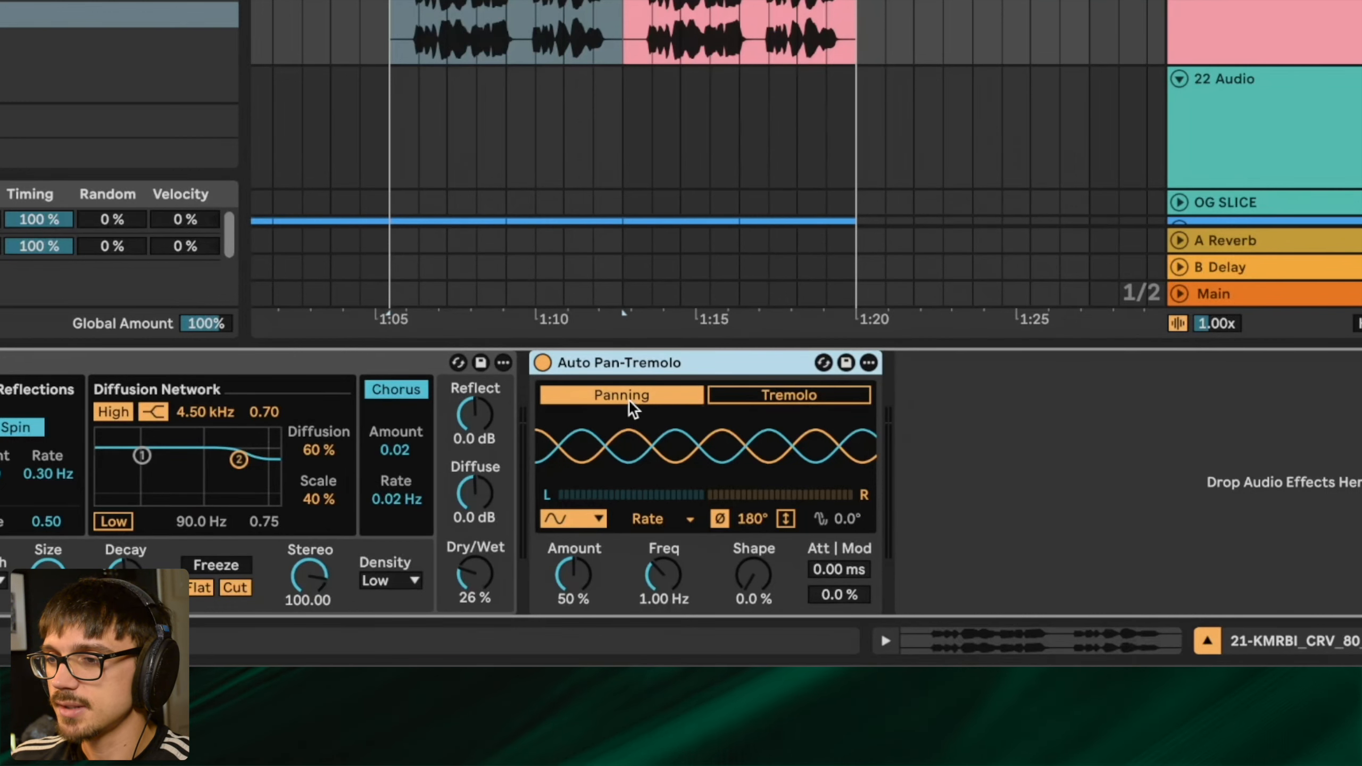
key(space)
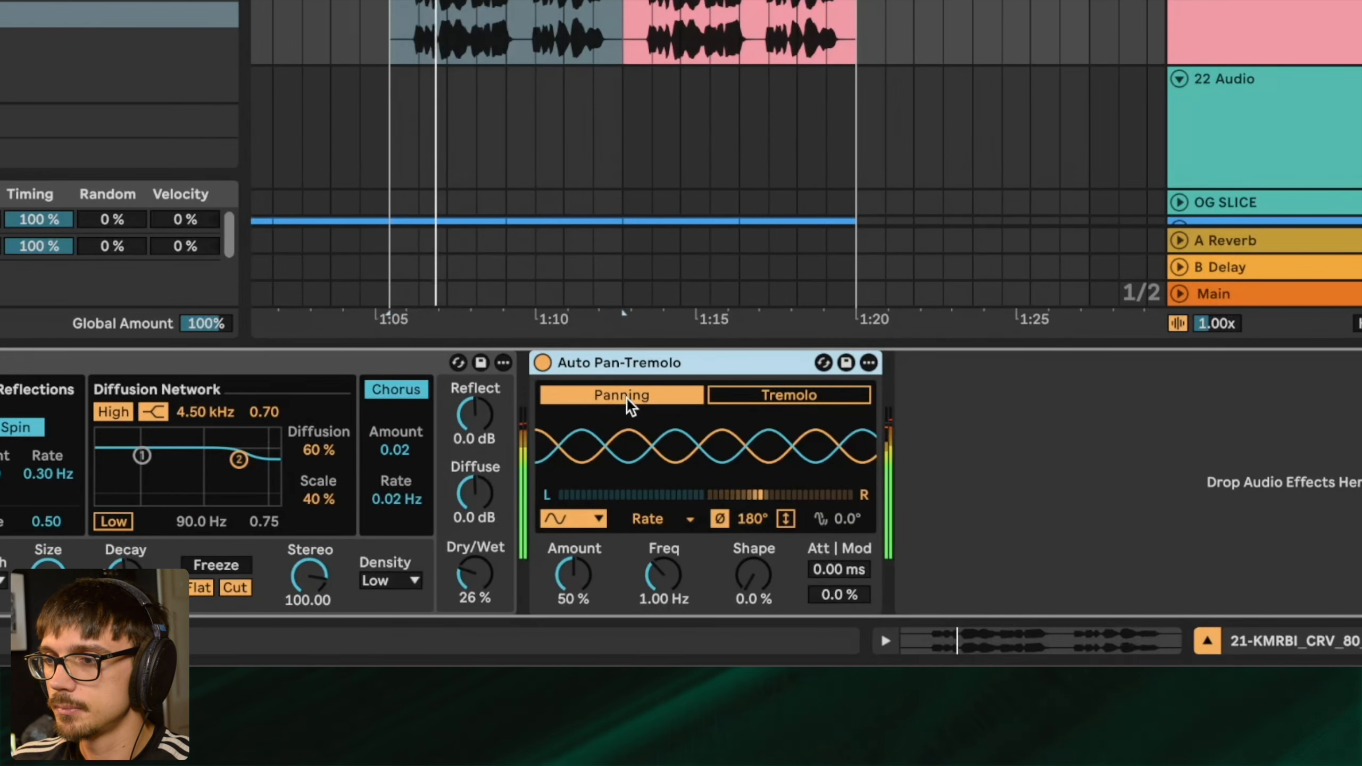